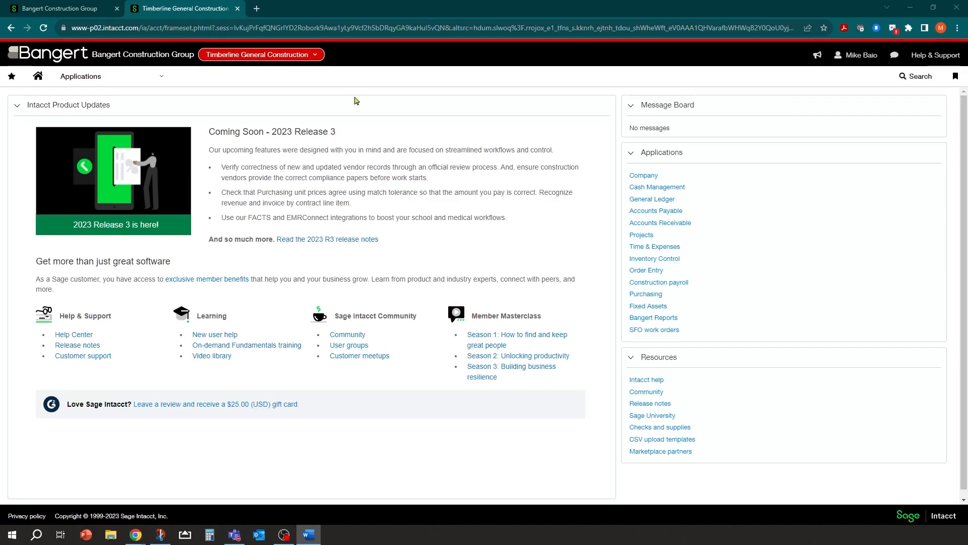
# Step: Review the employee's garnishment terms in the Word document: percentage, excess amount, available funds definition and child support priority
pyautogui.moveTo(318, 99); pyautogui.dragTo(457, 71)
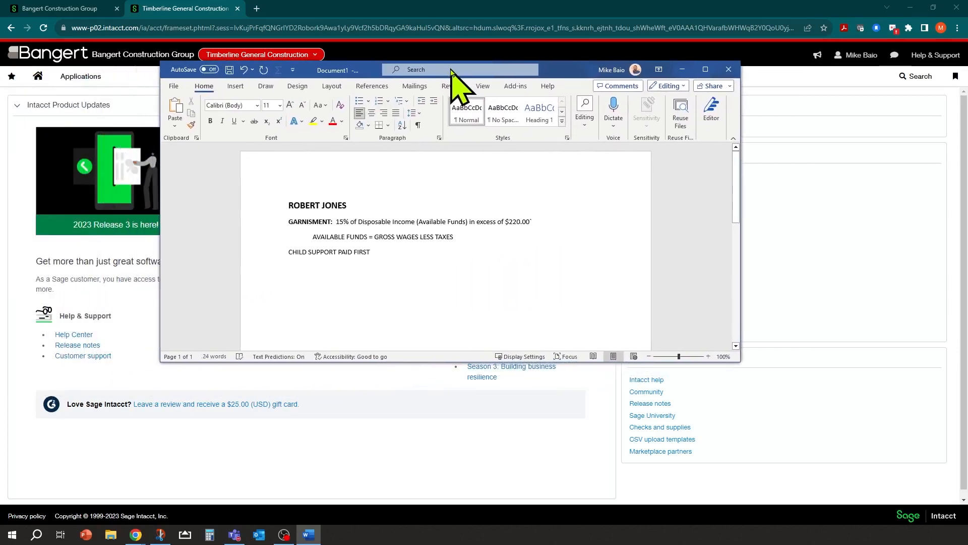
pyautogui.click(360, 206)
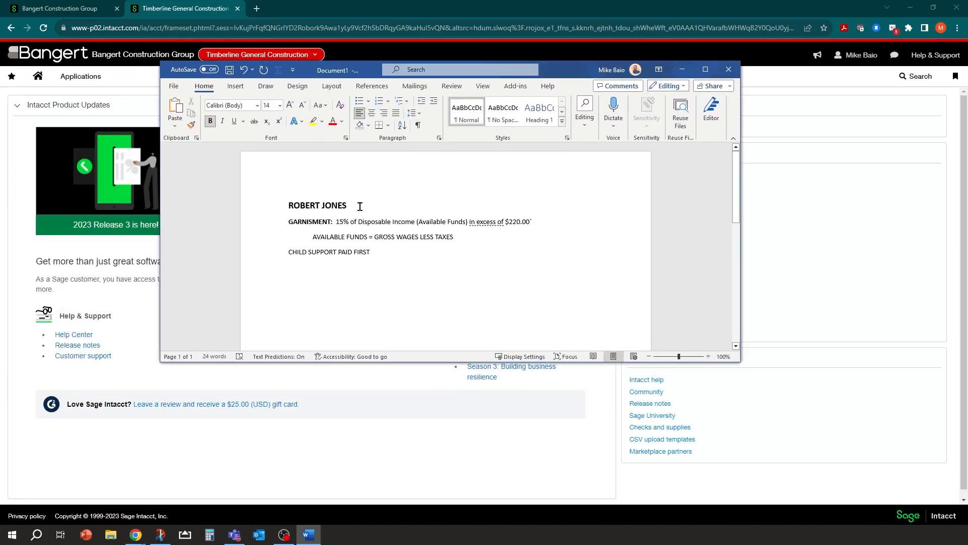
pyautogui.click(368, 222)
pyautogui.click(521, 222)
pyautogui.moveTo(374, 237); pyautogui.dragTo(435, 237)
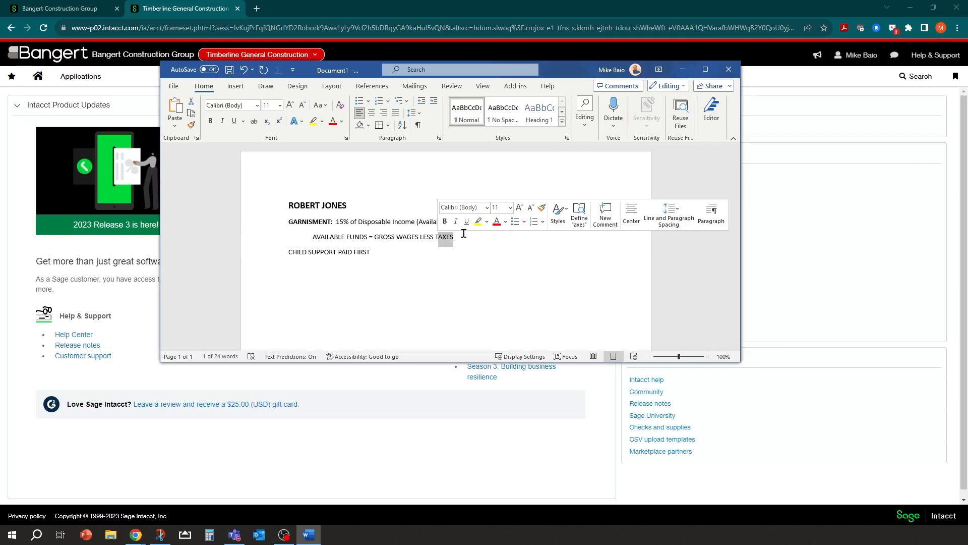
pyautogui.click(373, 244)
pyautogui.click(334, 212)
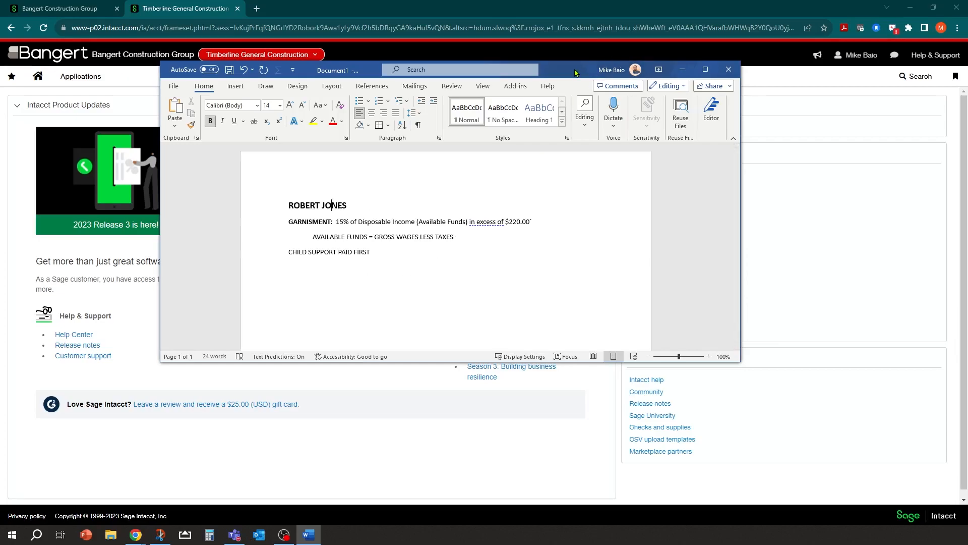
pyautogui.moveTo(575, 70); pyautogui.dragTo(0, 111)
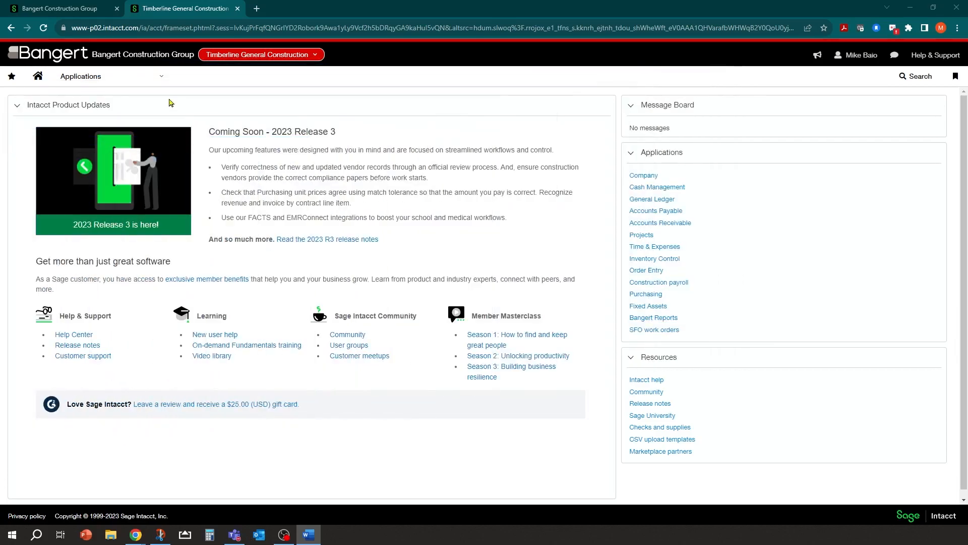
# Step: Open the System Pay Modifiers from the Payroll setup in Sage Intacct and start a new pay modifier
pyautogui.click(145, 80)
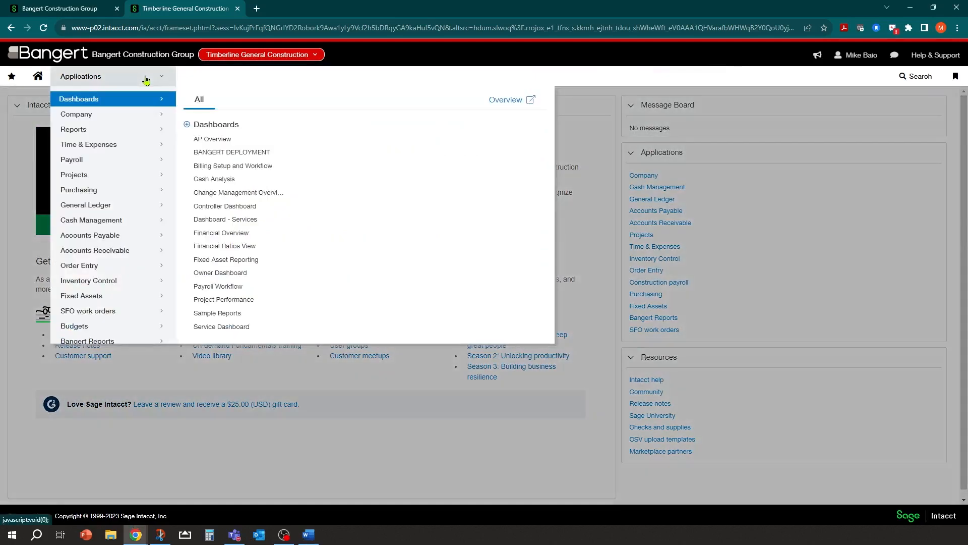
pyautogui.moveTo(120, 159)
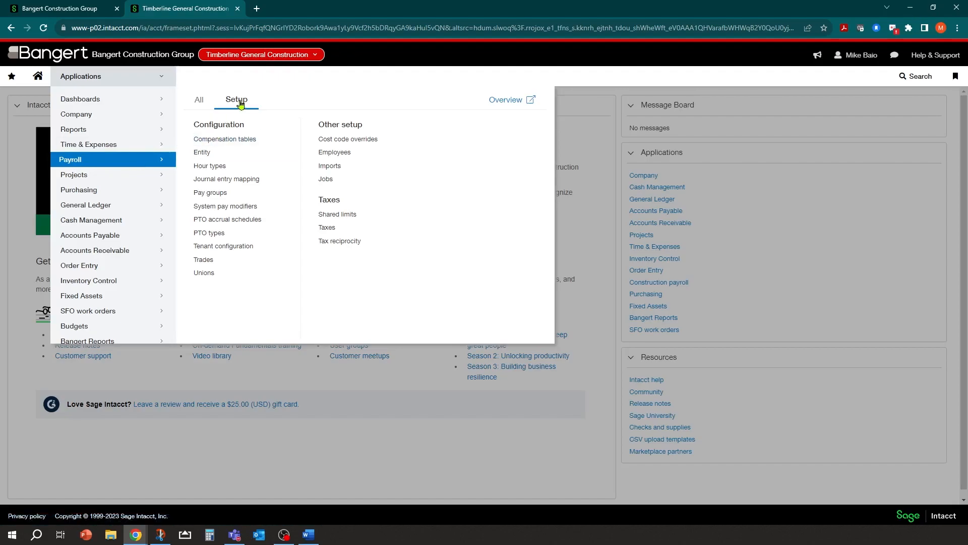
pyautogui.click(225, 207)
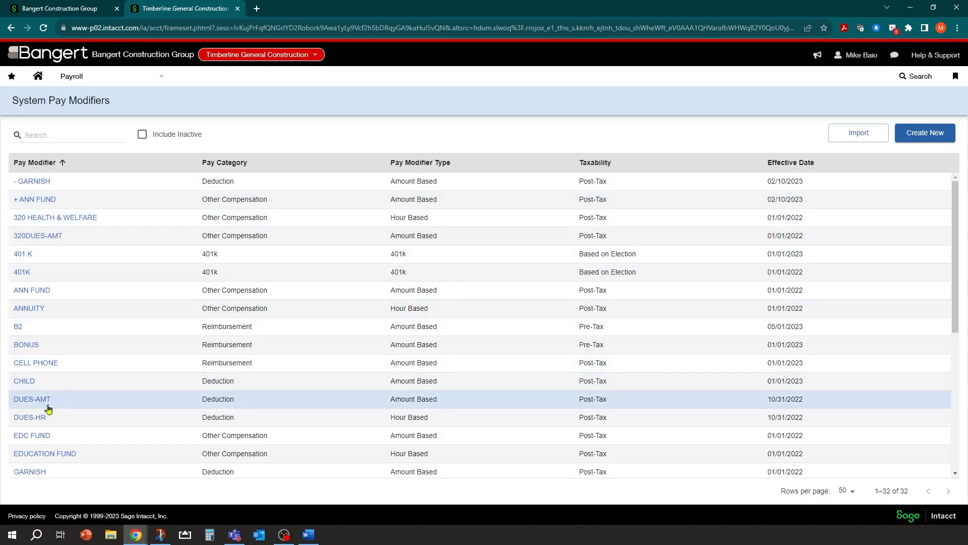
pyautogui.click(65, 135)
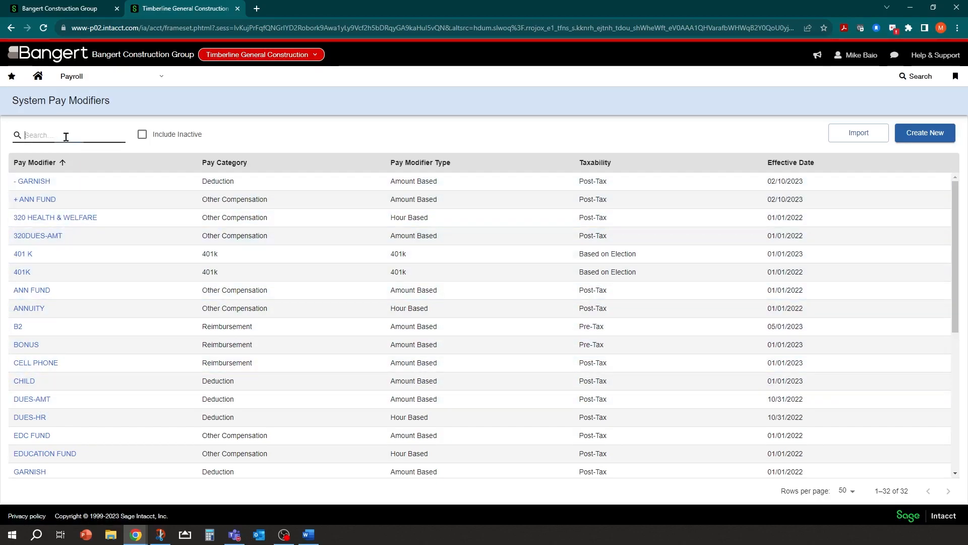
pyautogui.click(922, 138)
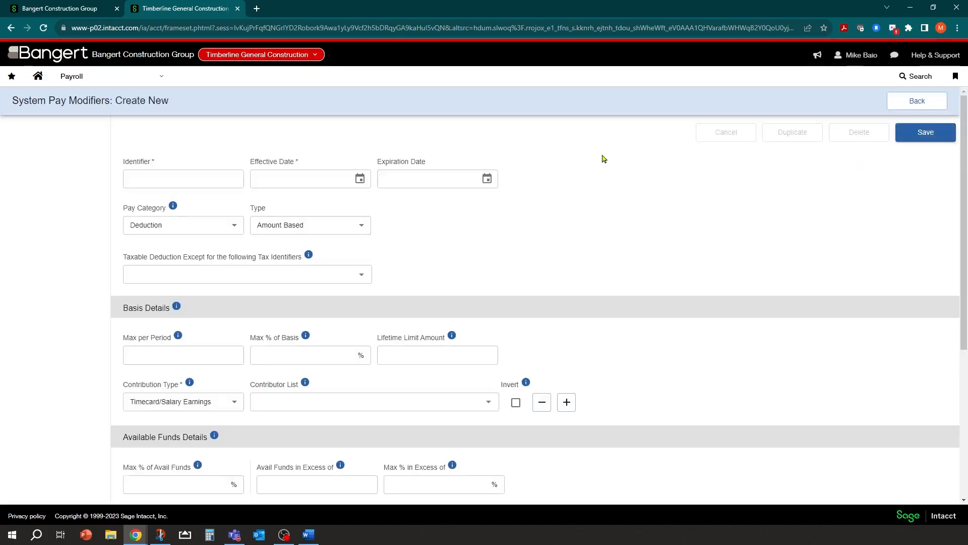
# Step: Enter GARN as the pay modifier's identifier and 01/01/2023 as its effective date, with the type Amount Based
pyautogui.click(211, 179)
pyautogui.write('GARN')
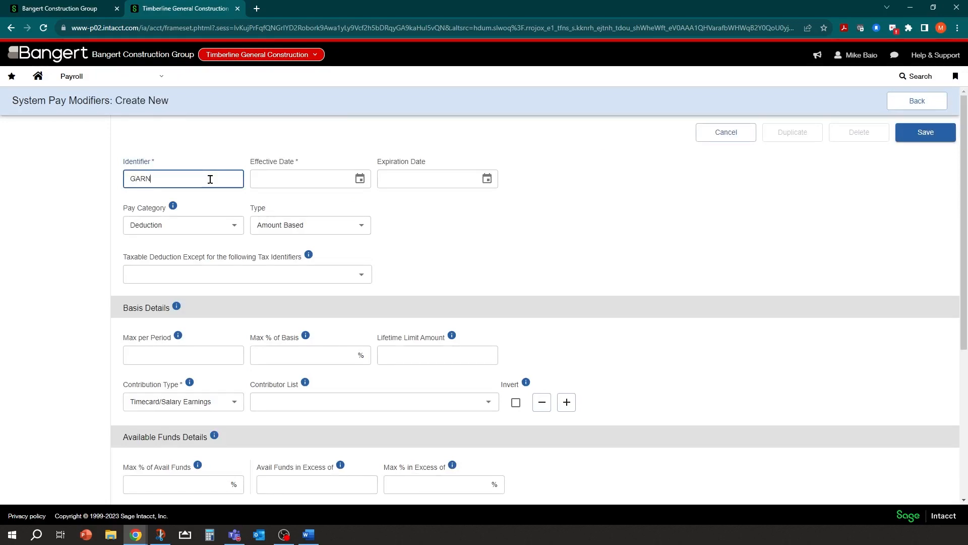
pyautogui.press('Tab')
pyautogui.write('01/')
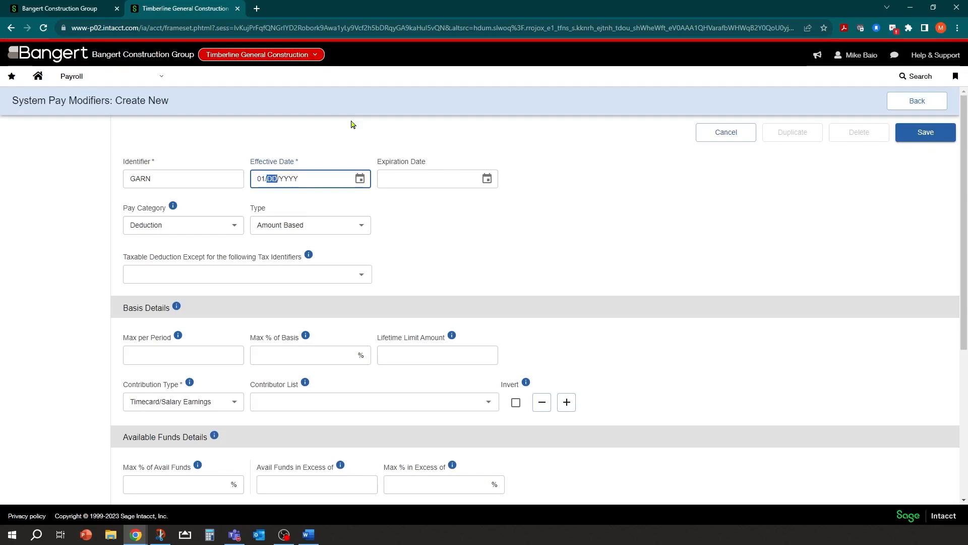
pyautogui.write('01/0')
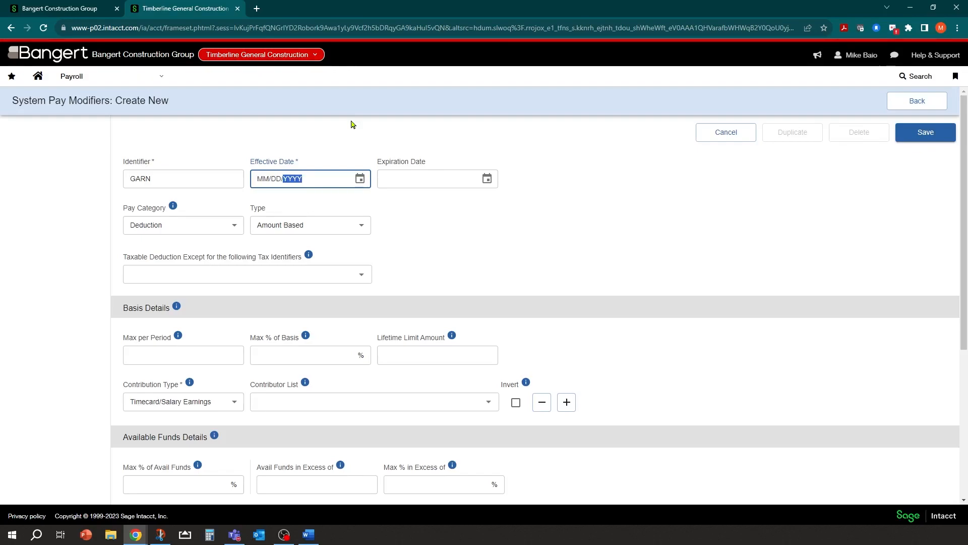
pyautogui.hotkey('shift', 'Tab')
pyautogui.press('Tab')
pyautogui.write('01/01/2023')
pyautogui.press('Tab')
pyautogui.press('Tab')
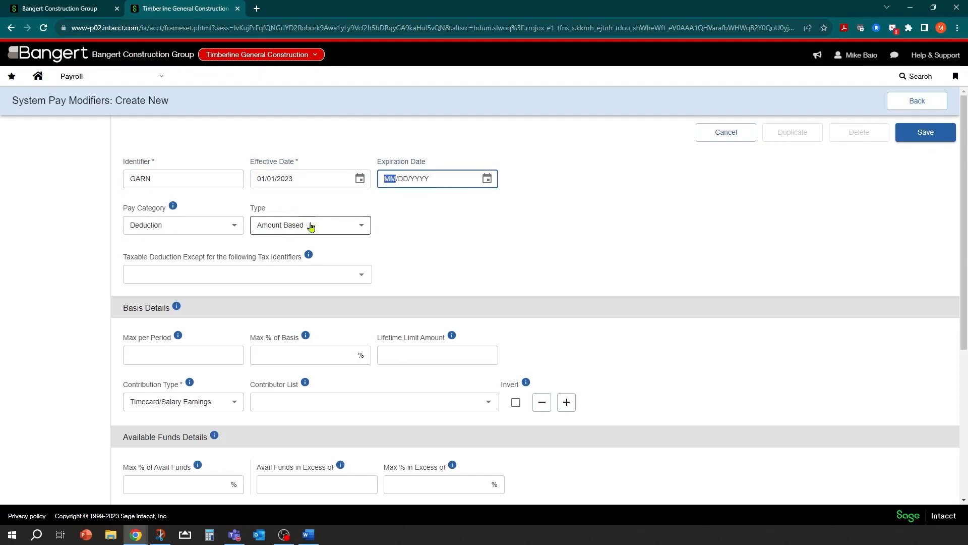
pyautogui.click(362, 225)
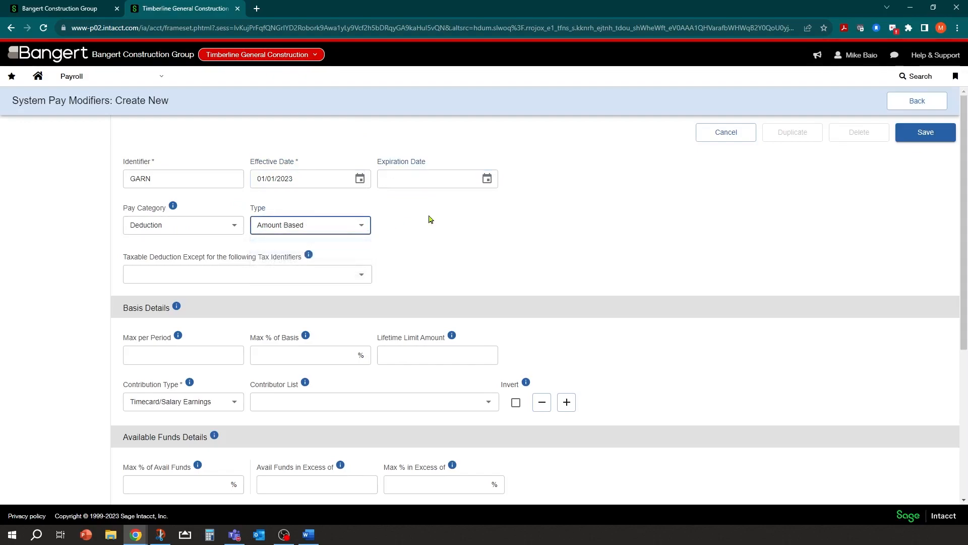
# Step: Examine the Basis Details fields for the maximum per period and the maximum percentage of basis
pyautogui.scroll(-1, 504, 212)
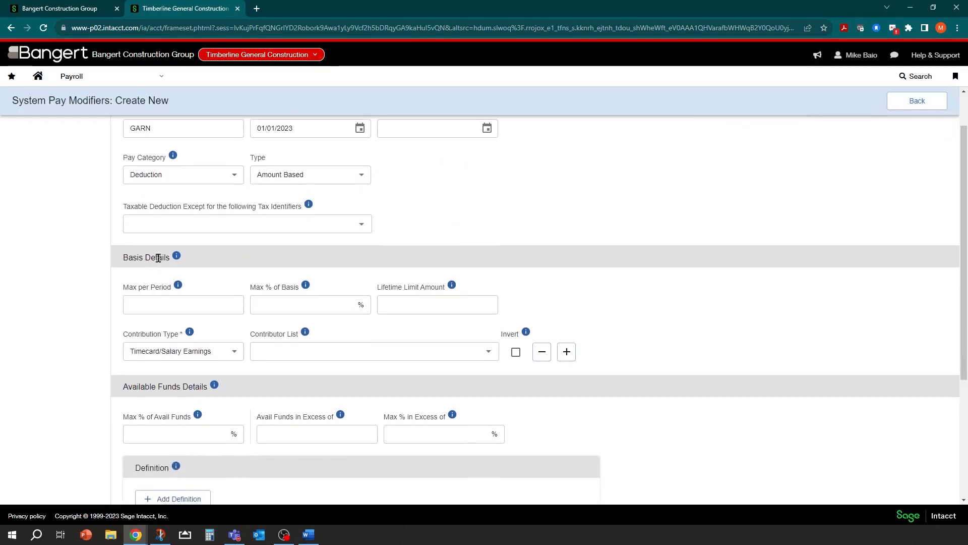
pyautogui.moveTo(180, 260)
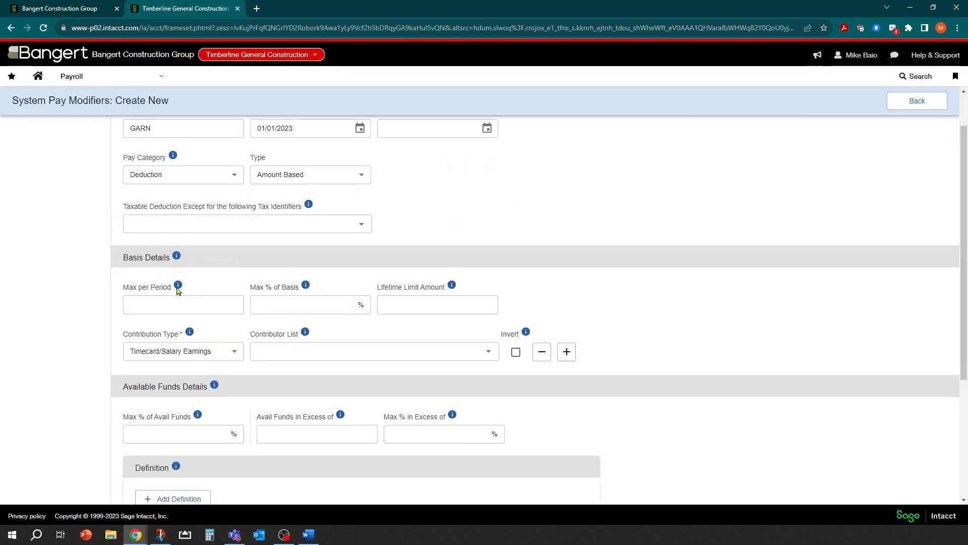
pyautogui.click(212, 301)
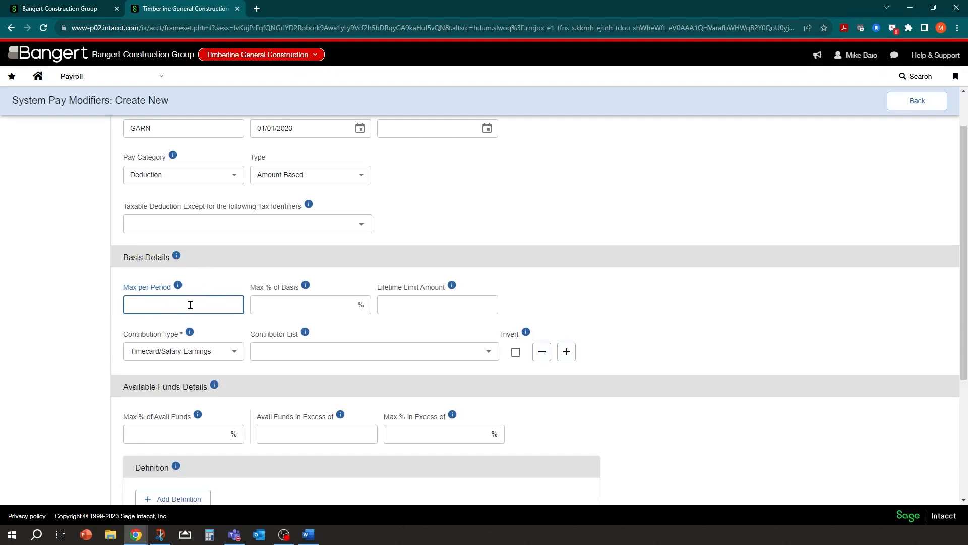
pyautogui.hotkey('alt', 'Tab')
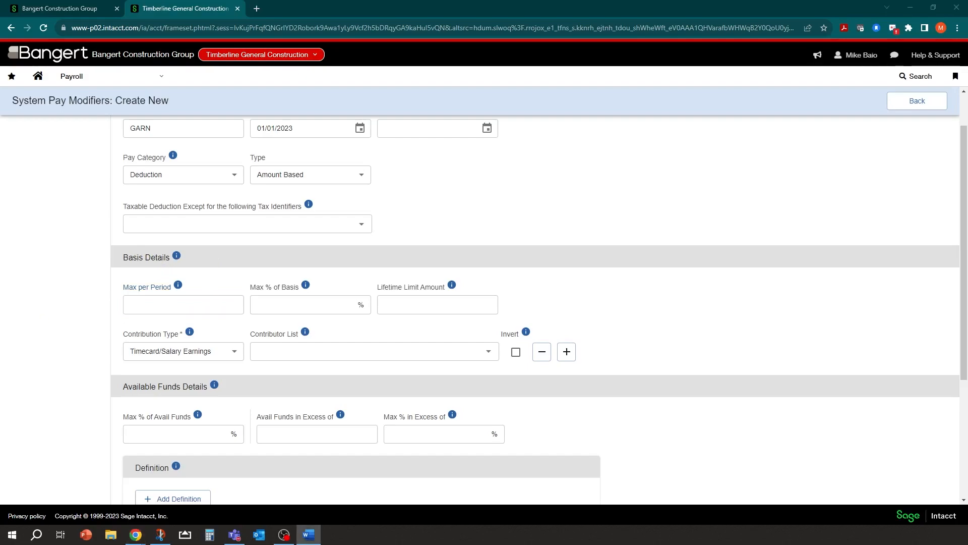
pyautogui.click(161, 302)
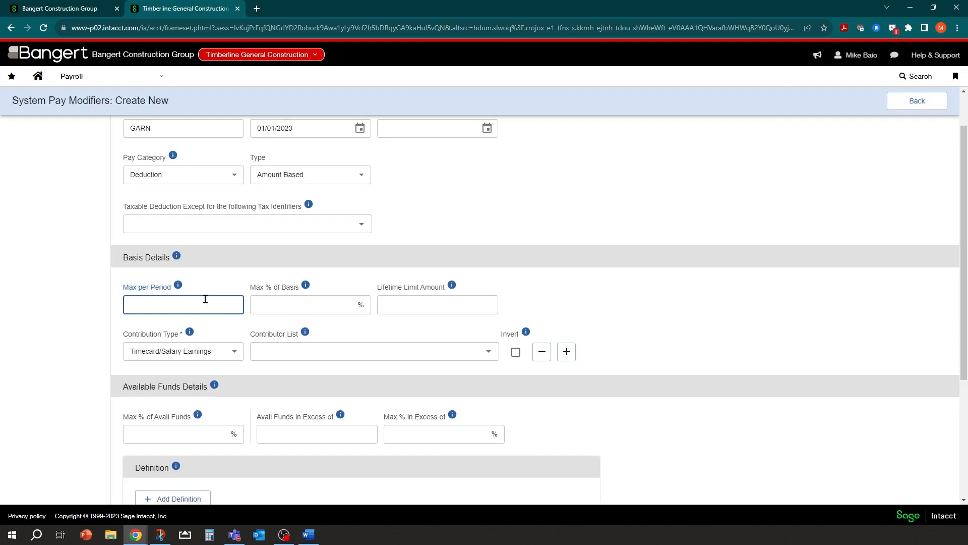
pyautogui.click(318, 304)
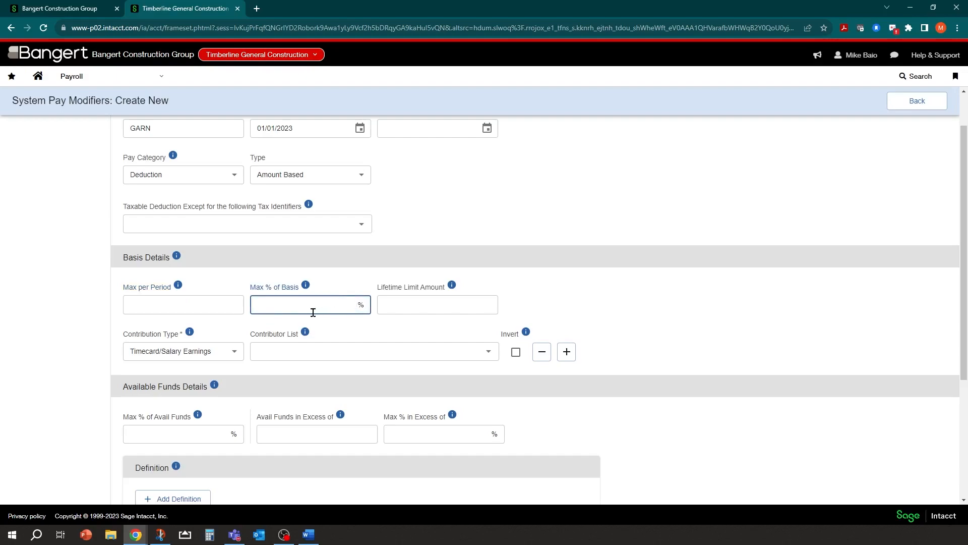
pyautogui.scroll(-1, 204, 309)
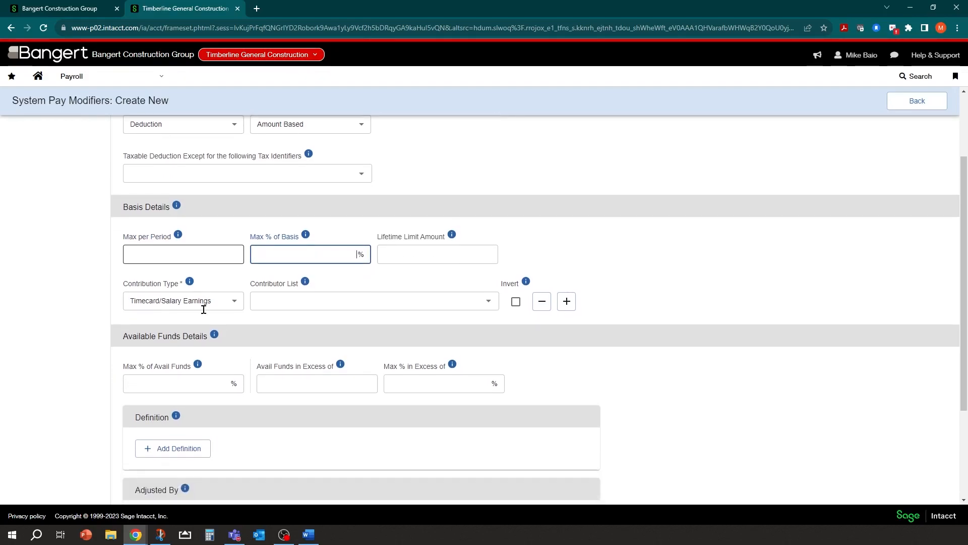
pyautogui.moveTo(176, 207)
pyautogui.hotkey('shift', 'Tab')
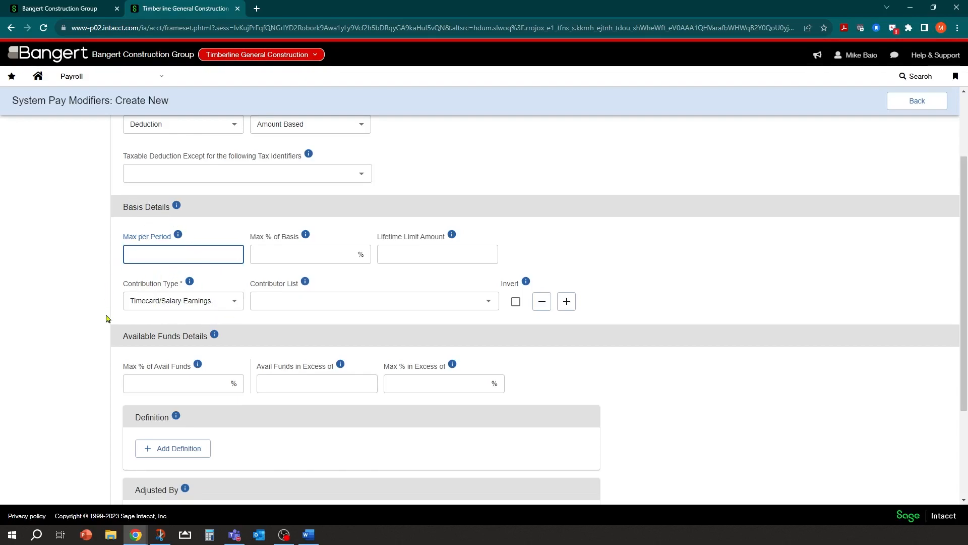
# Step: Set the maximum percentage of available funds to 15% and the available funds in excess of amount to 220.00
pyautogui.scroll(-1, 125, 337)
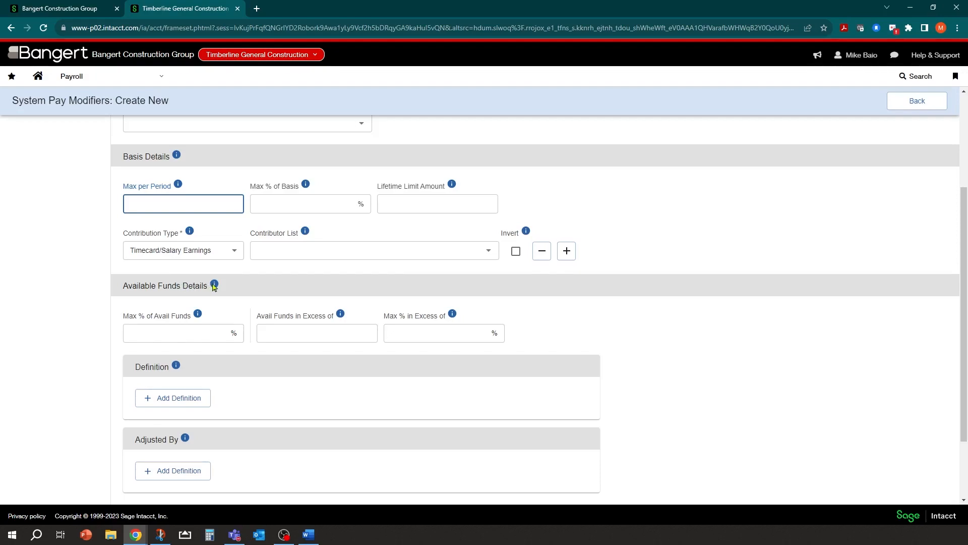
pyautogui.moveTo(215, 286)
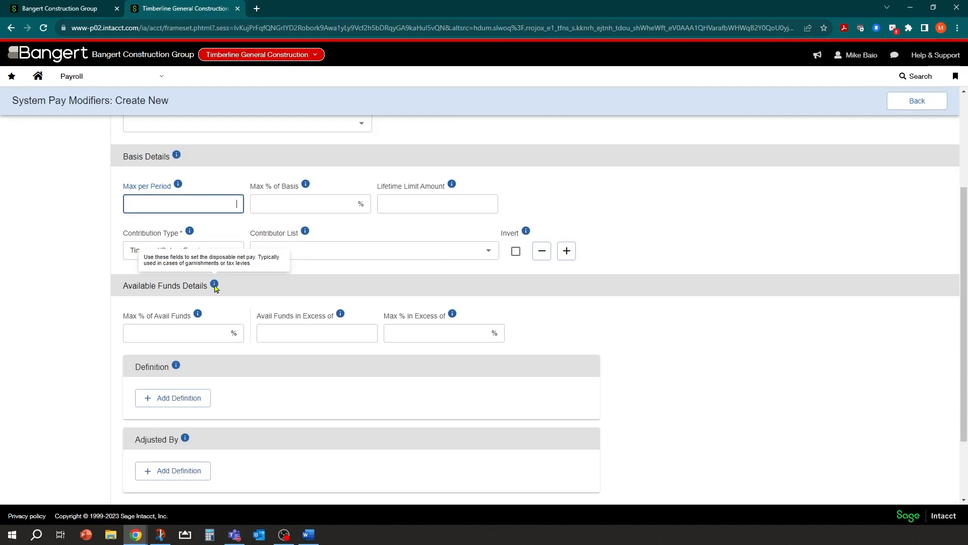
pyautogui.click(175, 333)
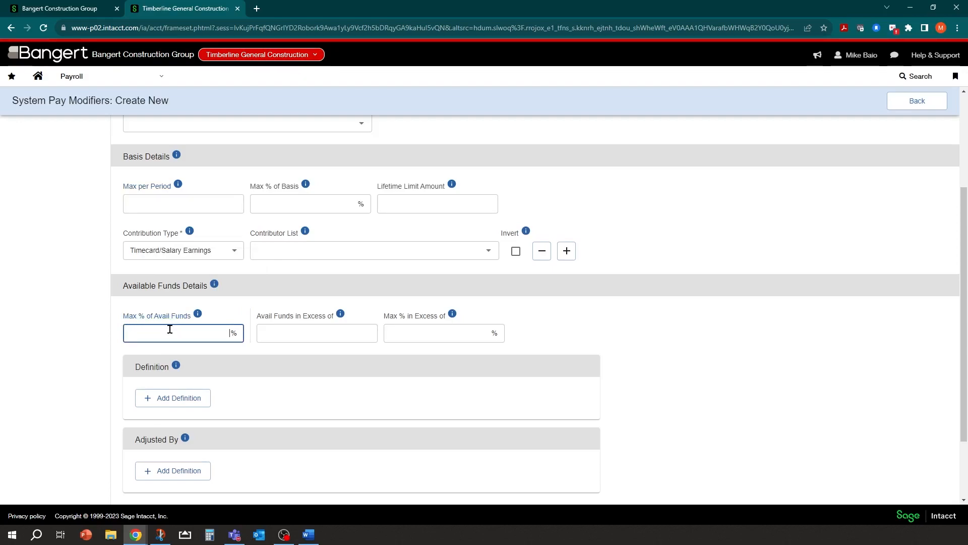
pyautogui.write('15')
pyautogui.press('Tab')
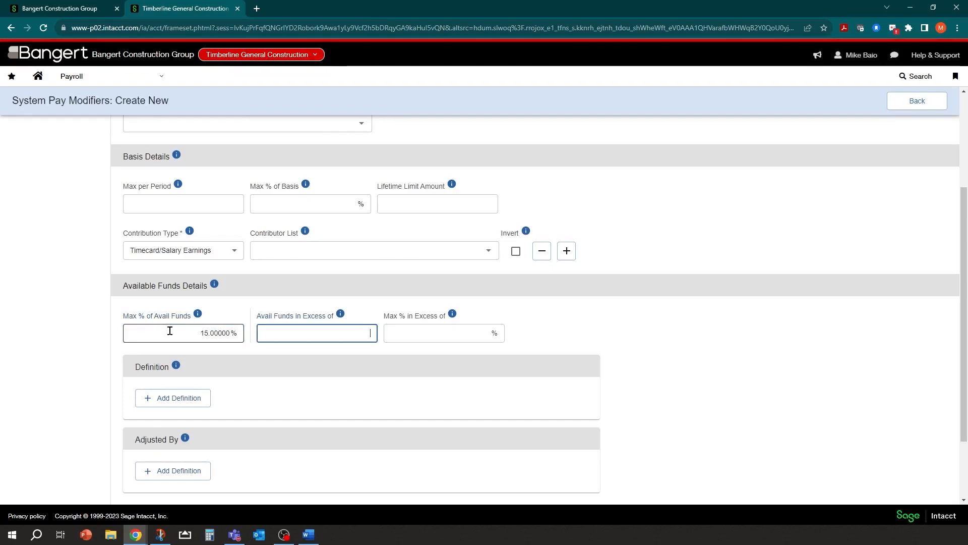
pyautogui.click(170, 330)
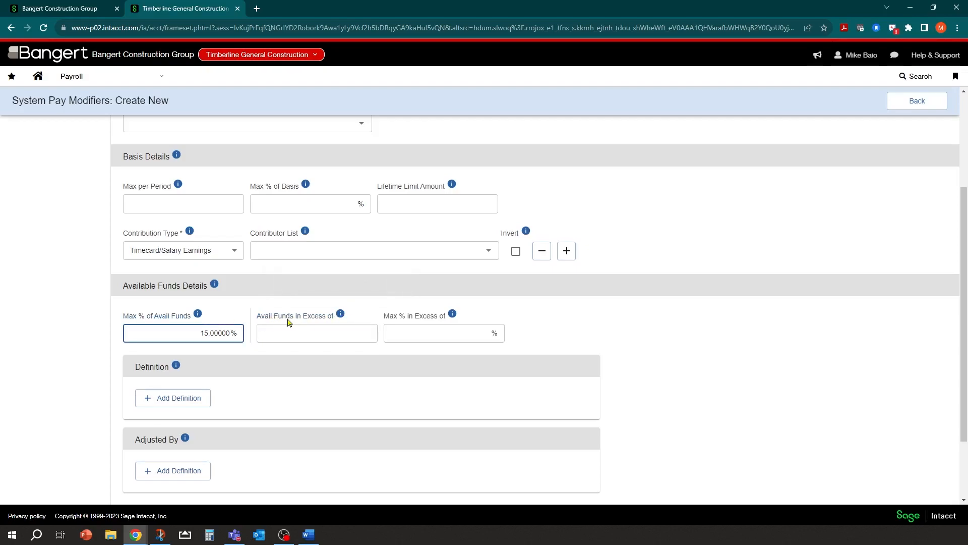
pyautogui.moveTo(341, 315)
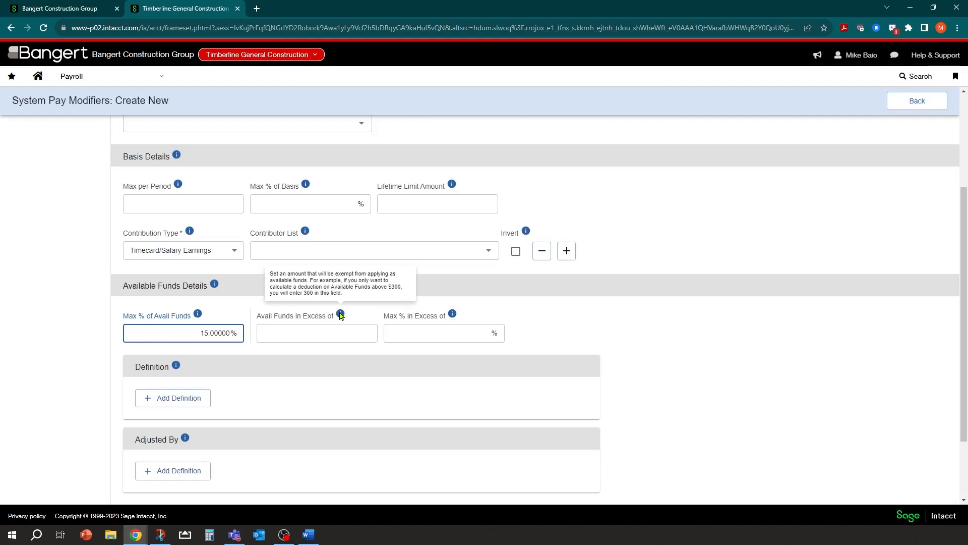
pyautogui.click(309, 334)
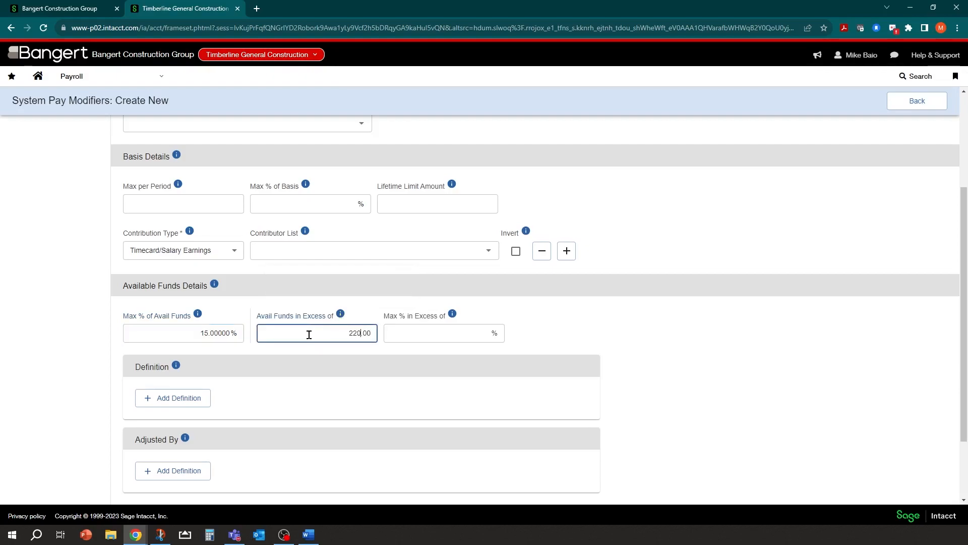
pyautogui.press('Tab')
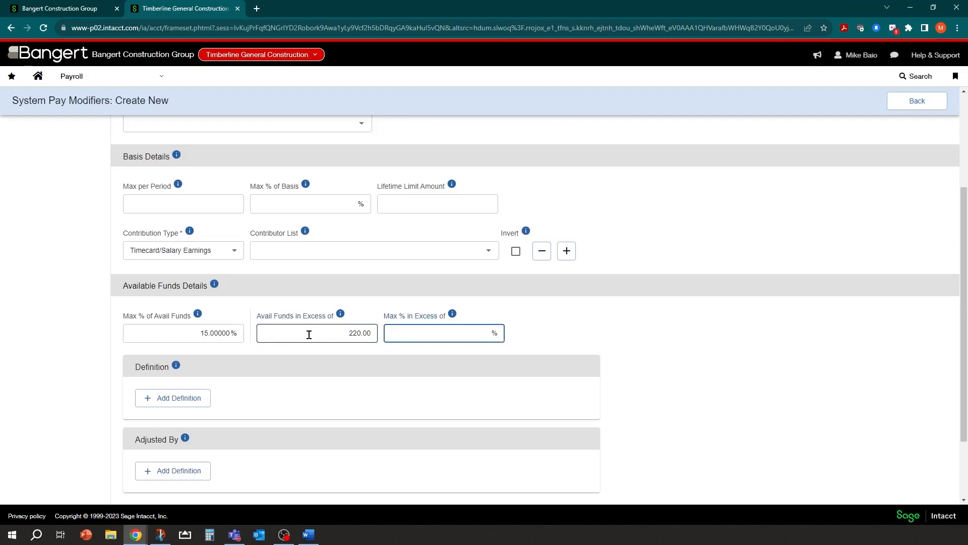
# Step: Check the available funds definition in the Word notes and add a Timecard/Salary Earnings row under the available funds Definition
pyautogui.scroll(-2, 595, 325)
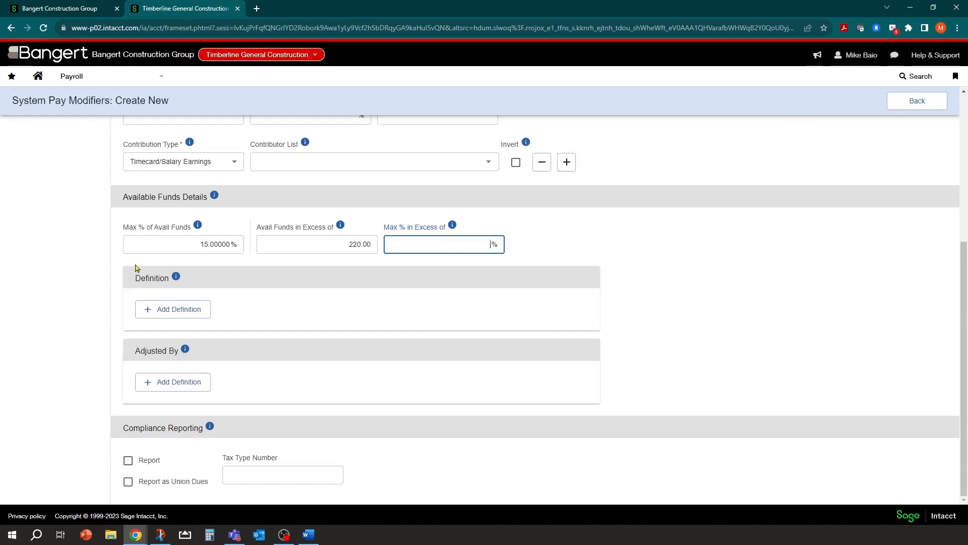
pyautogui.moveTo(173, 278)
pyautogui.moveTo(0, 152); pyautogui.dragTo(511, 134)
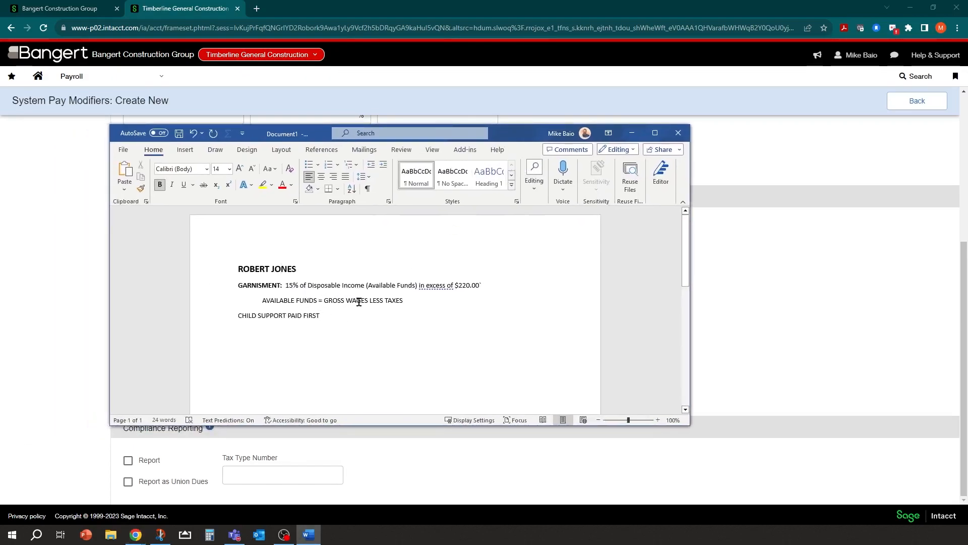
pyautogui.moveTo(542, 133); pyautogui.dragTo(0, 186)
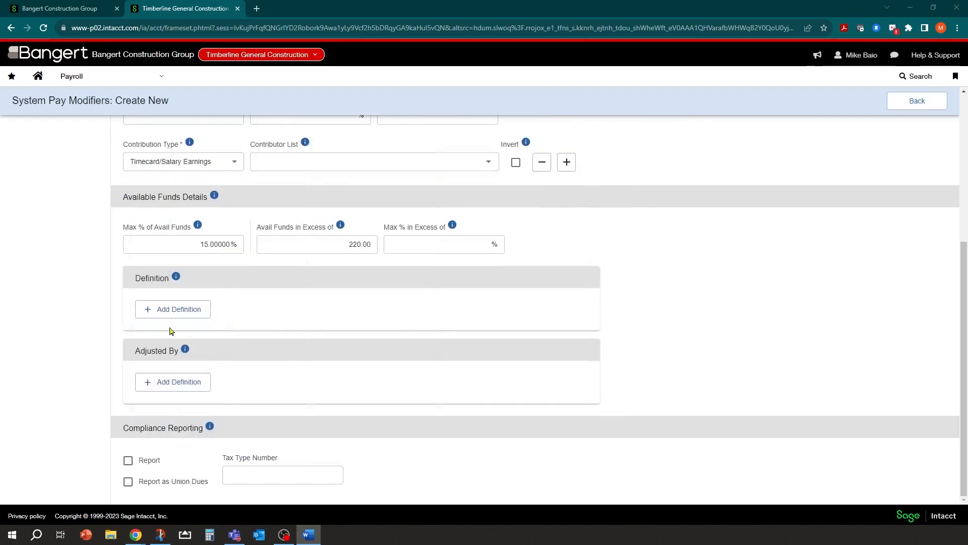
pyautogui.click(148, 312)
pyautogui.click(251, 328)
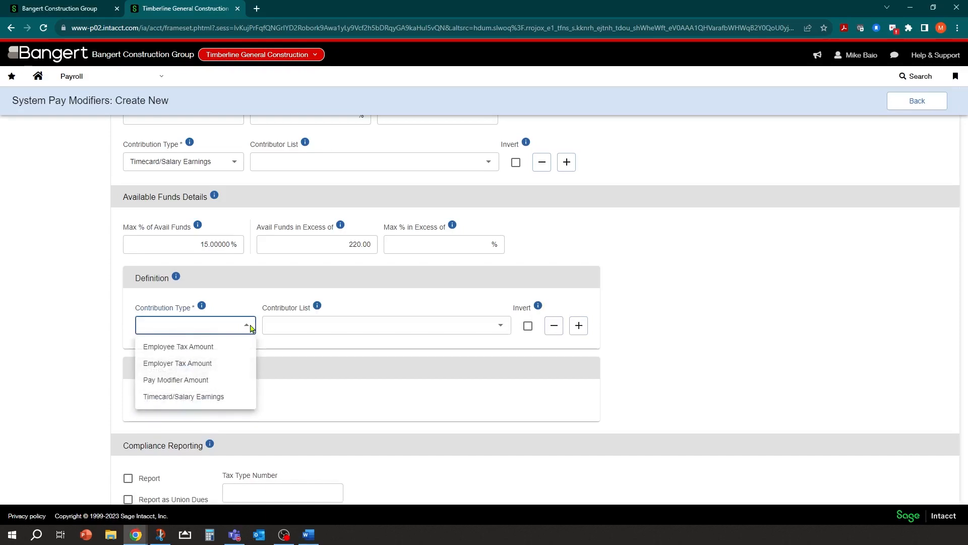
pyautogui.click(190, 399)
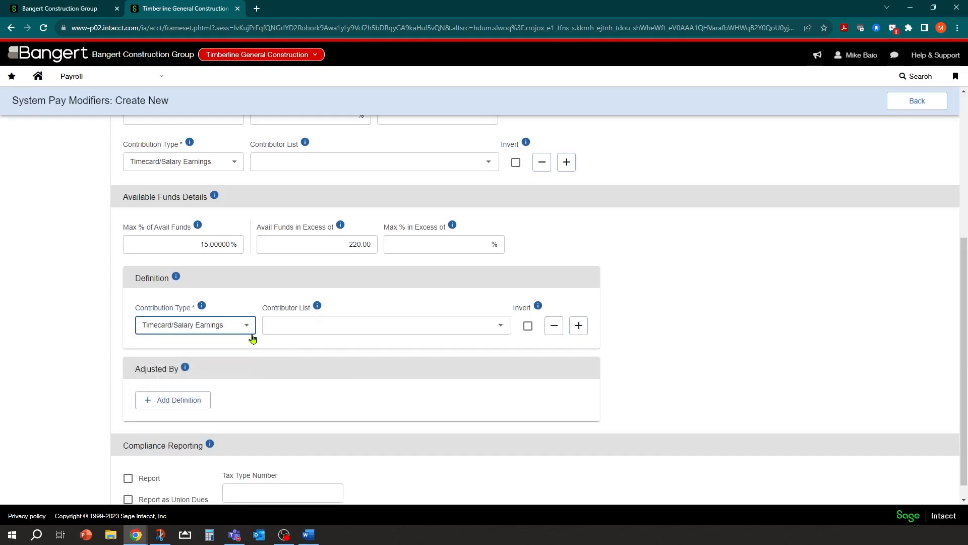
pyautogui.press('Tab')
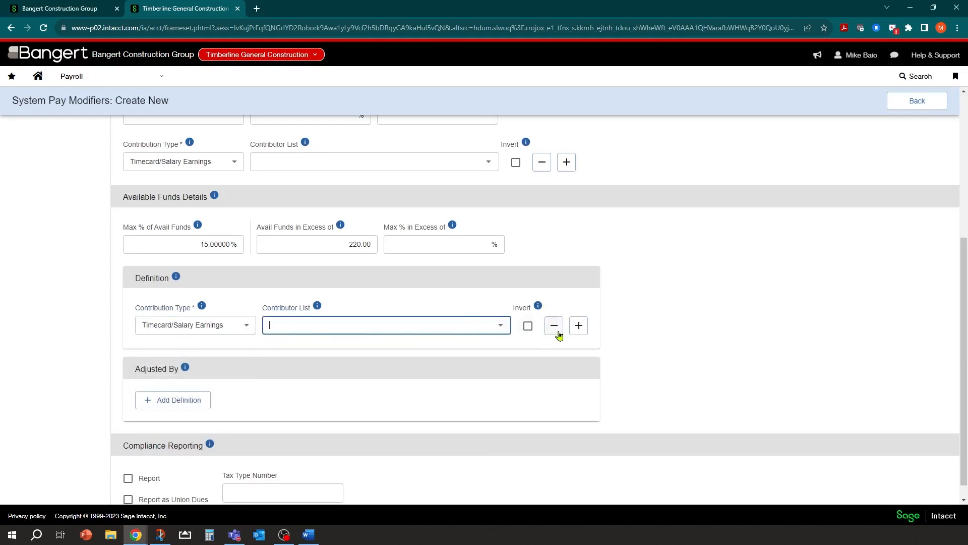
# Step: Add a second Definition row with contribution type Employee Tax Amount and FICA as its contributor
pyautogui.click(579, 329)
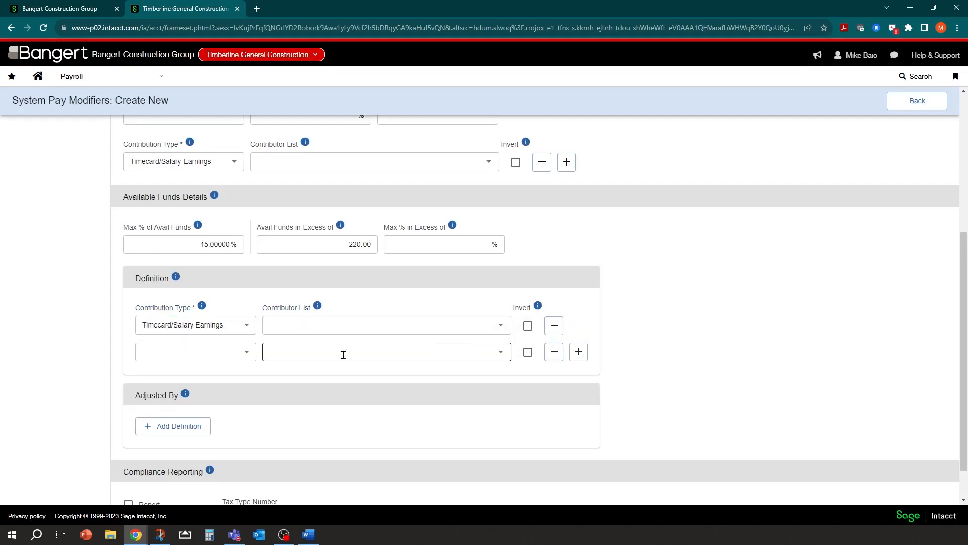
pyautogui.click(250, 353)
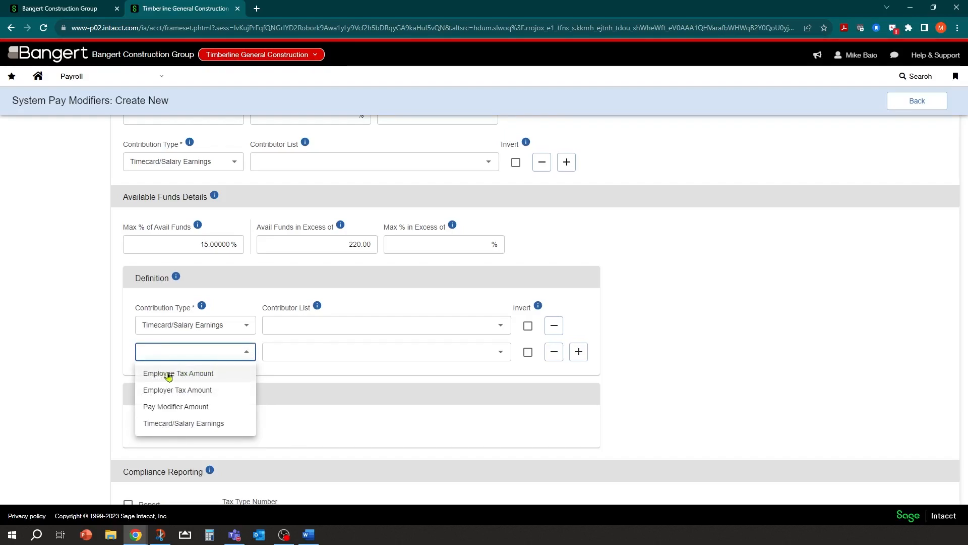
pyautogui.click(168, 374)
pyautogui.click(320, 348)
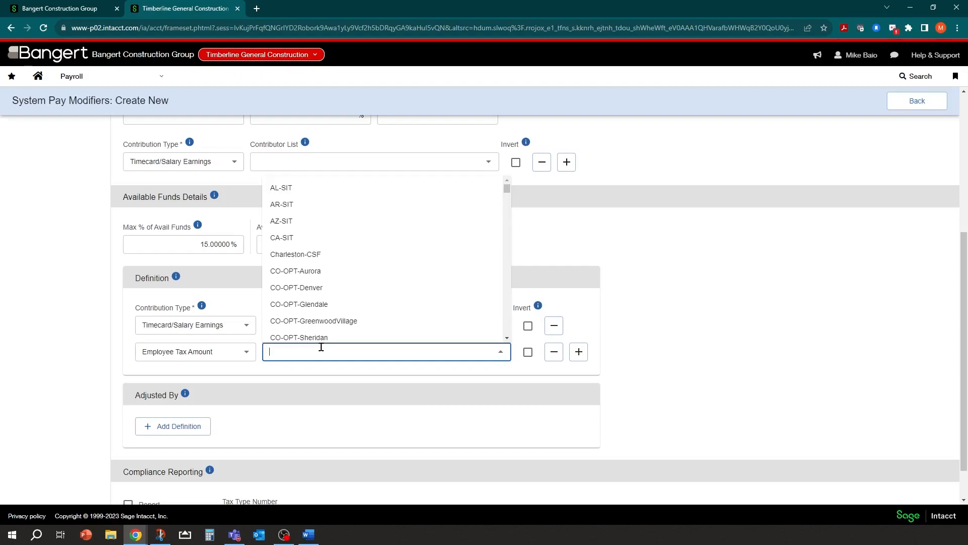
pyautogui.write('FI')
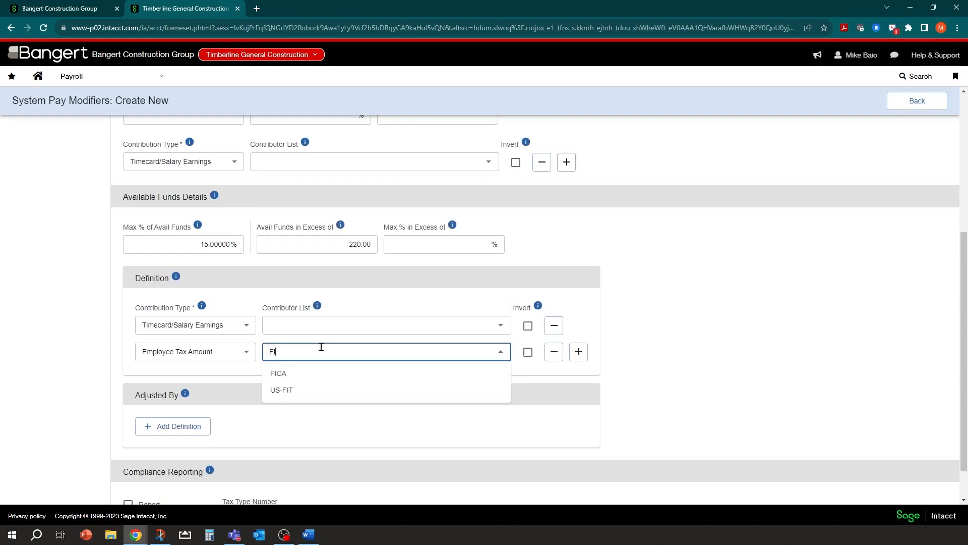
pyautogui.click(291, 374)
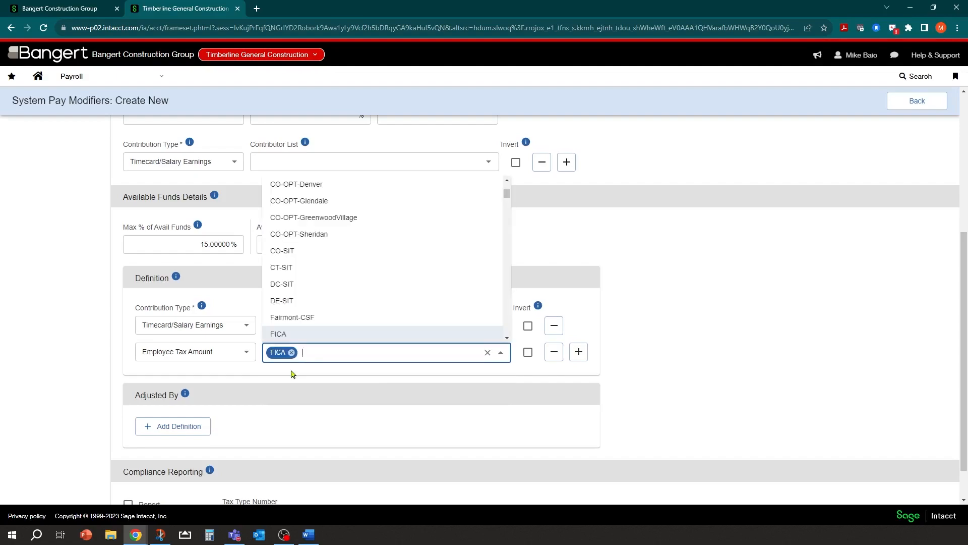
pyautogui.click(671, 375)
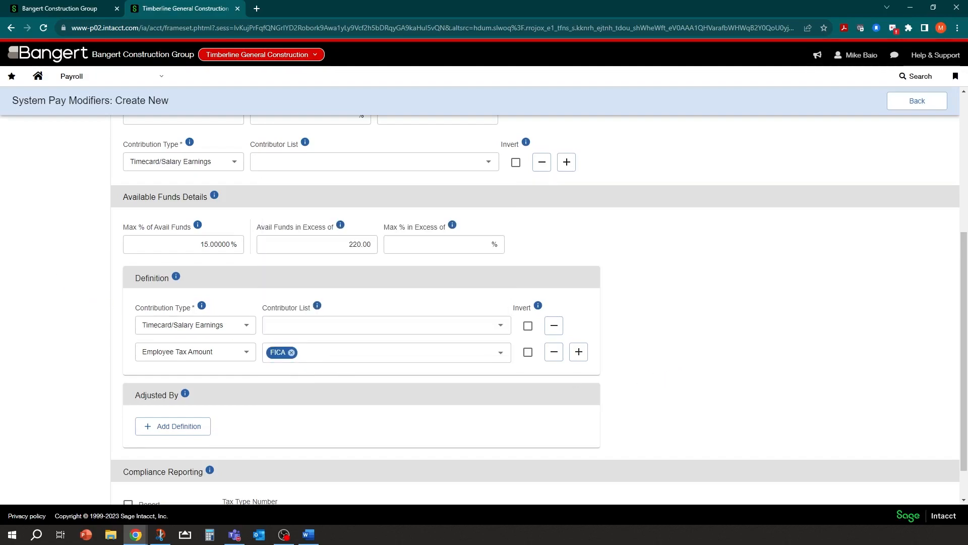
# Step: Check the tax list in Snip & Sketch and add MEDI, OR-SIT, OR-WBF and US-FIT to the Employee Tax Amount contributors
pyautogui.moveTo(0, 144)
pyautogui.mouseDown()
pyautogui.moveTo(440, 165)
pyautogui.moveTo(623, 135)
pyautogui.mouseUp()
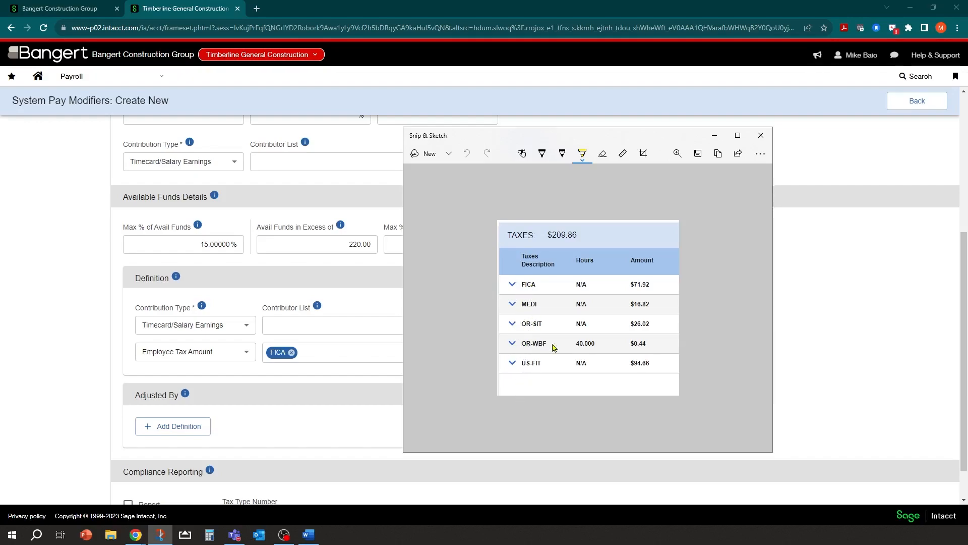
pyautogui.moveTo(614, 135); pyautogui.dragTo(0, 118)
pyautogui.click(333, 352)
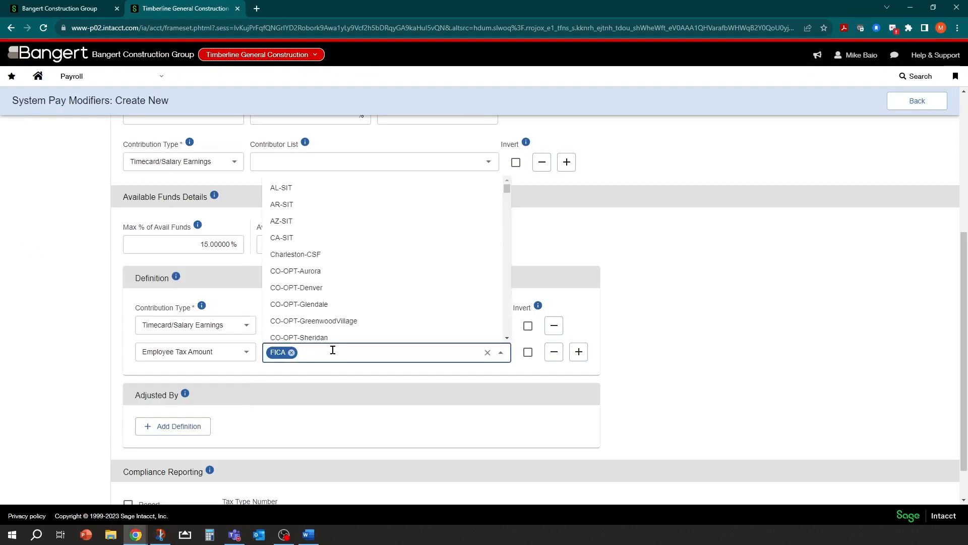
pyautogui.write('MED')
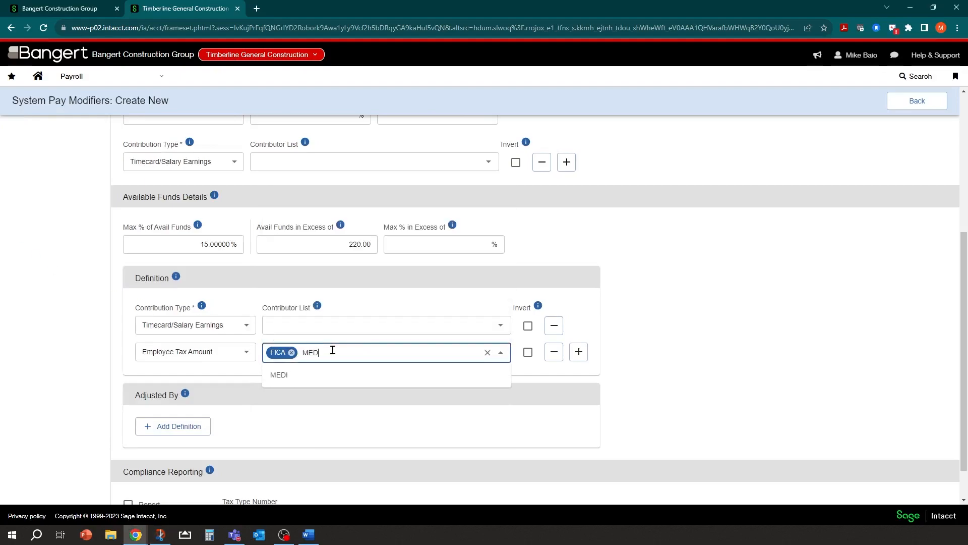
pyautogui.click(298, 374)
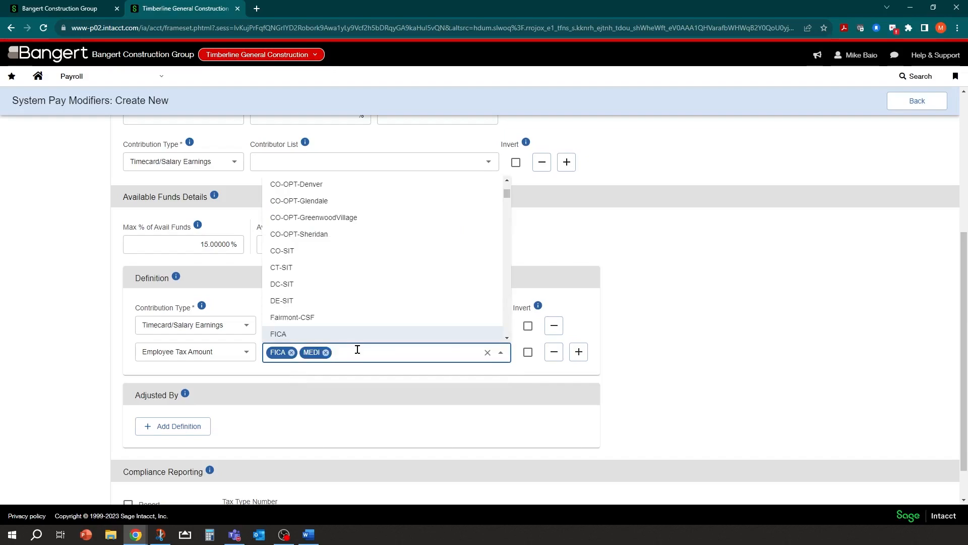
pyautogui.write('OR')
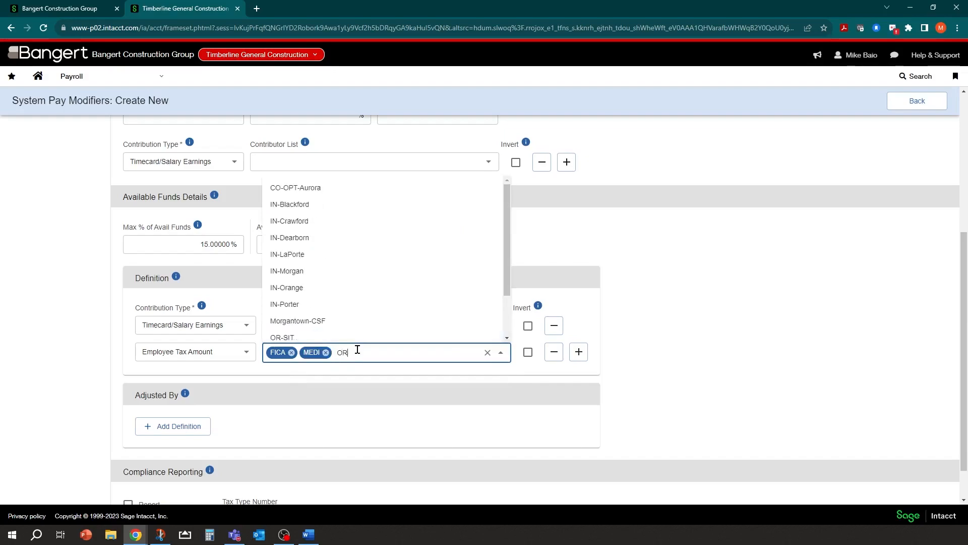
pyautogui.click(291, 340)
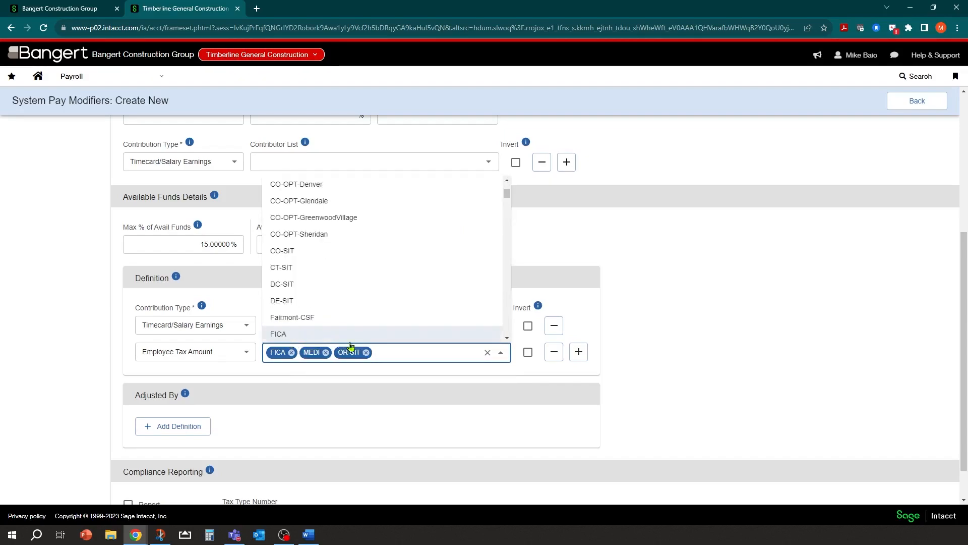
pyautogui.click(402, 350)
pyautogui.write('OR')
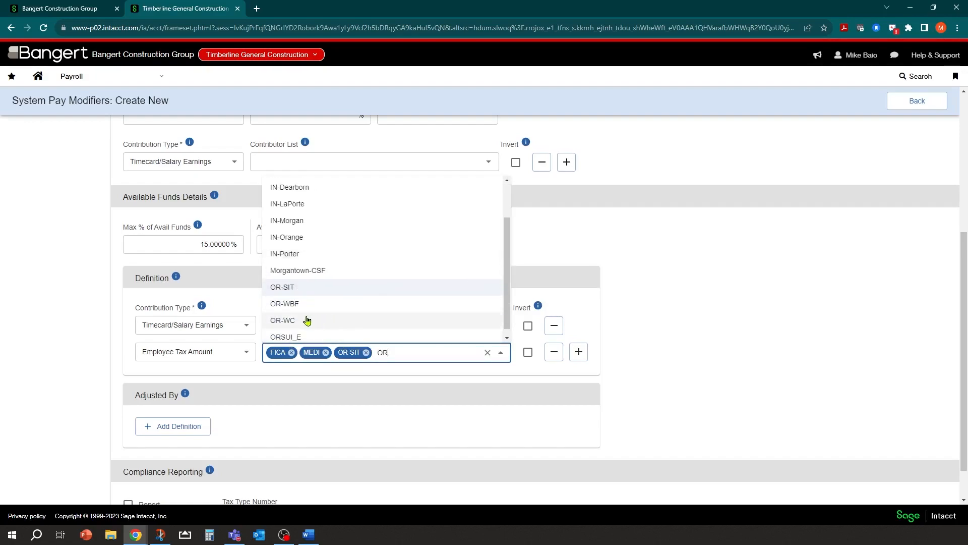
pyautogui.click(284, 303)
pyautogui.write('FIT')
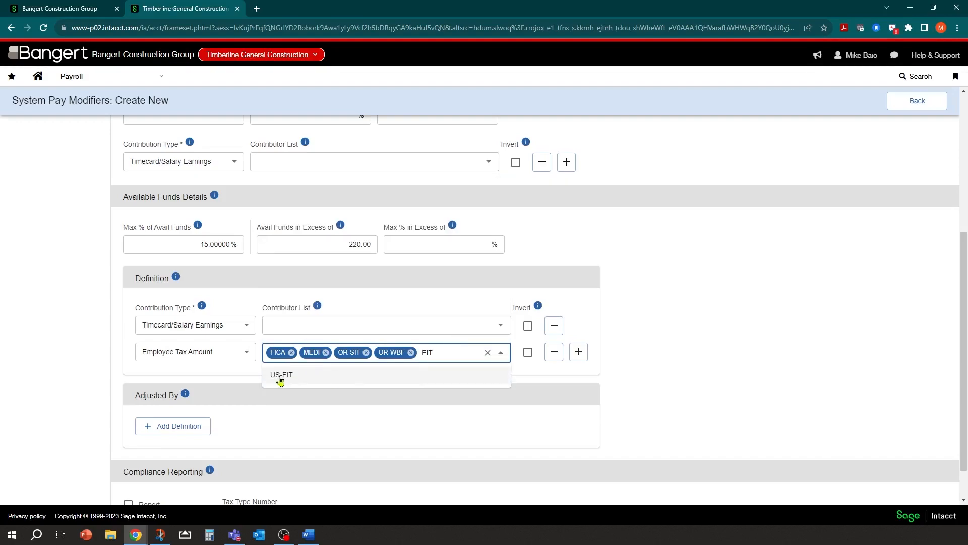
pyautogui.click(280, 376)
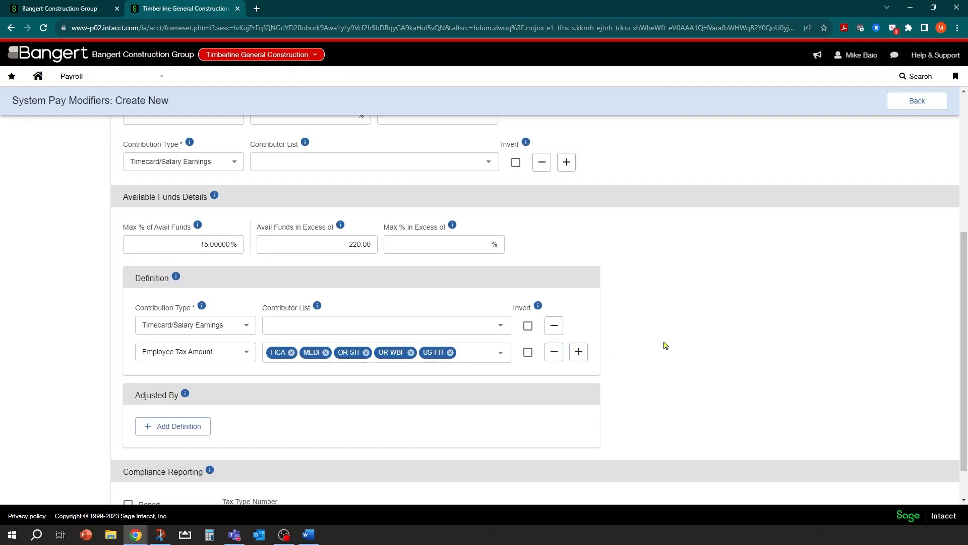
# Step: Review the child support line in the Word notes and the Adjusted By section of the available funds details
pyautogui.scroll(-1, 664, 341)
pyautogui.scroll(1, 667, 308)
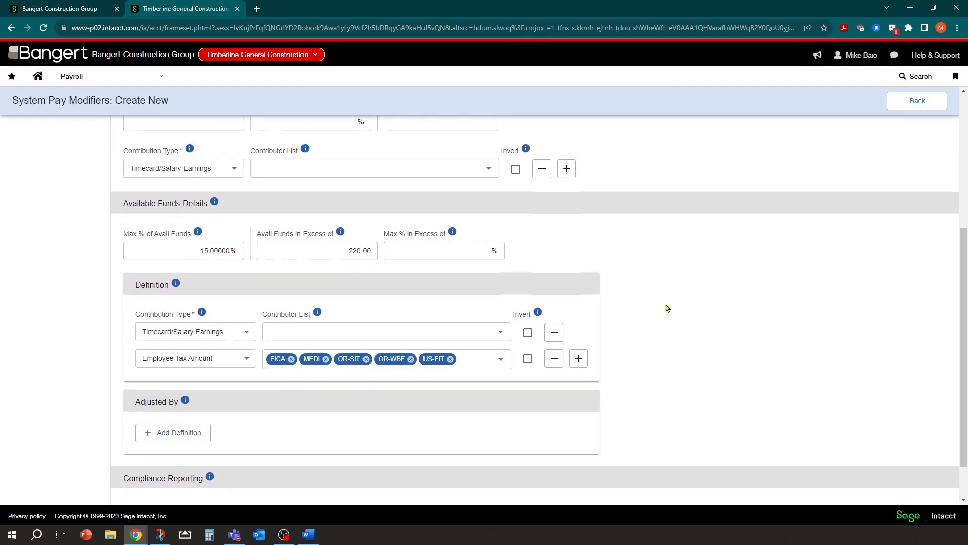
pyautogui.scroll(-1, 666, 308)
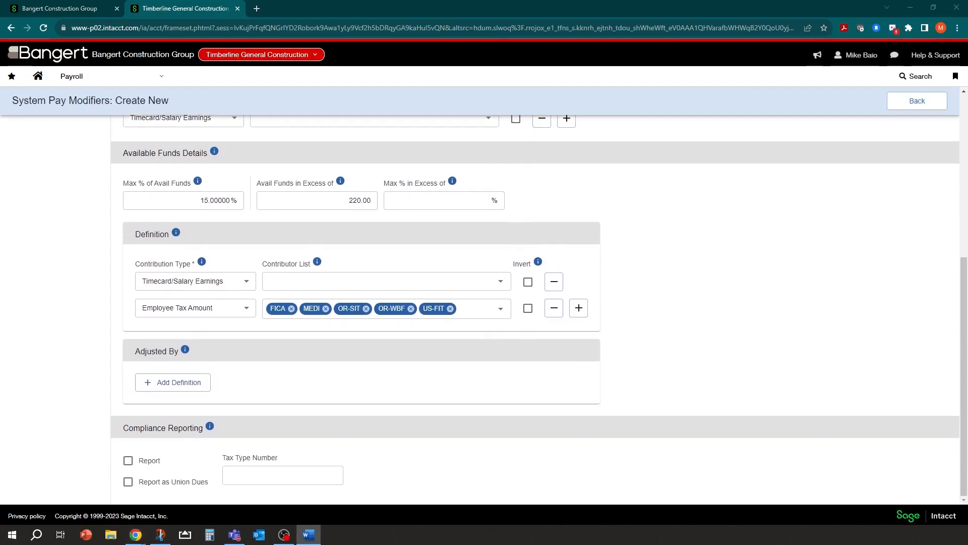
pyautogui.moveTo(0, 252); pyautogui.dragTo(715, 143)
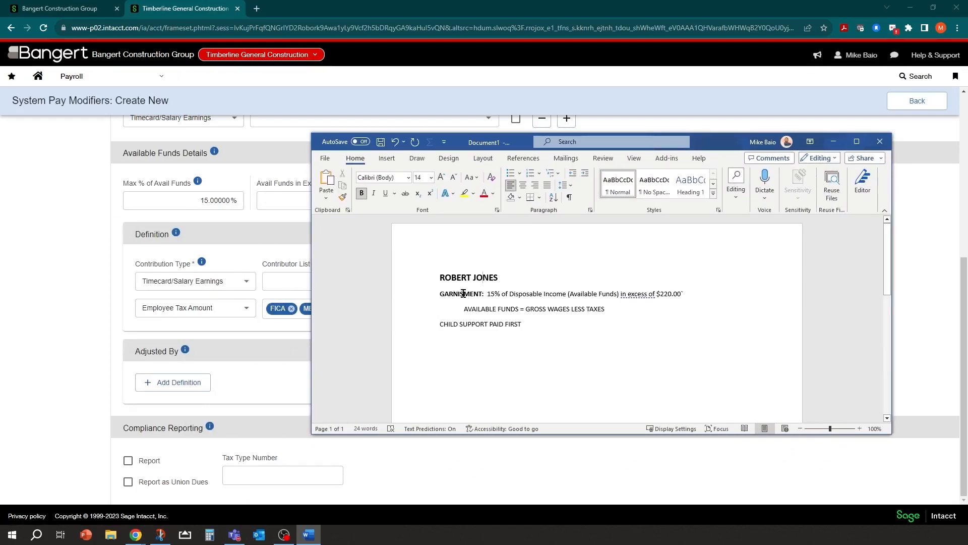
pyautogui.moveTo(438, 325); pyautogui.dragTo(523, 331)
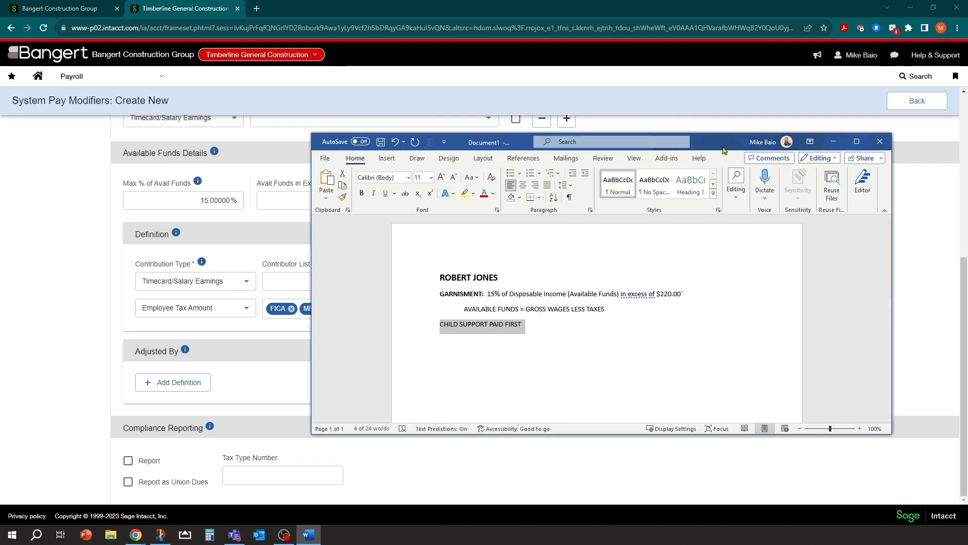
pyautogui.moveTo(725, 143); pyautogui.dragTo(0, 198)
pyautogui.moveTo(185, 351)
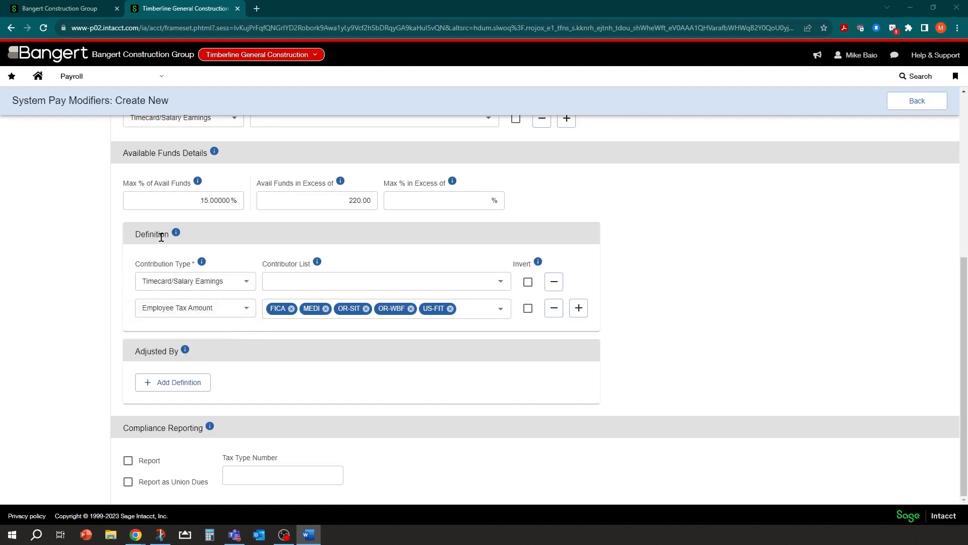
pyautogui.click(147, 385)
# Step: Duplicate the pay modifier's browser tab and open the Employees list from the Payroll setup there
pyautogui.rightClick(171, 10)
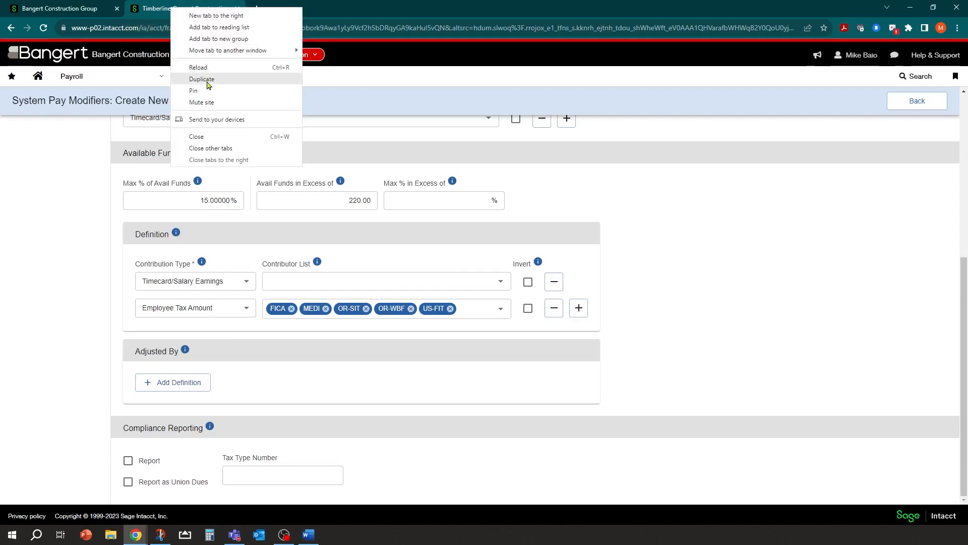
pyautogui.click(205, 79)
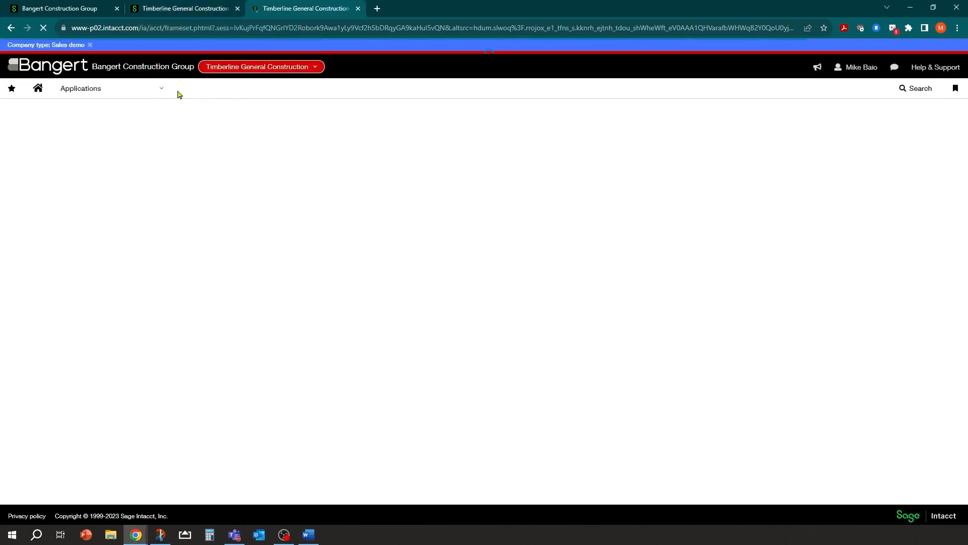
pyautogui.click(152, 89)
pyautogui.moveTo(120, 175)
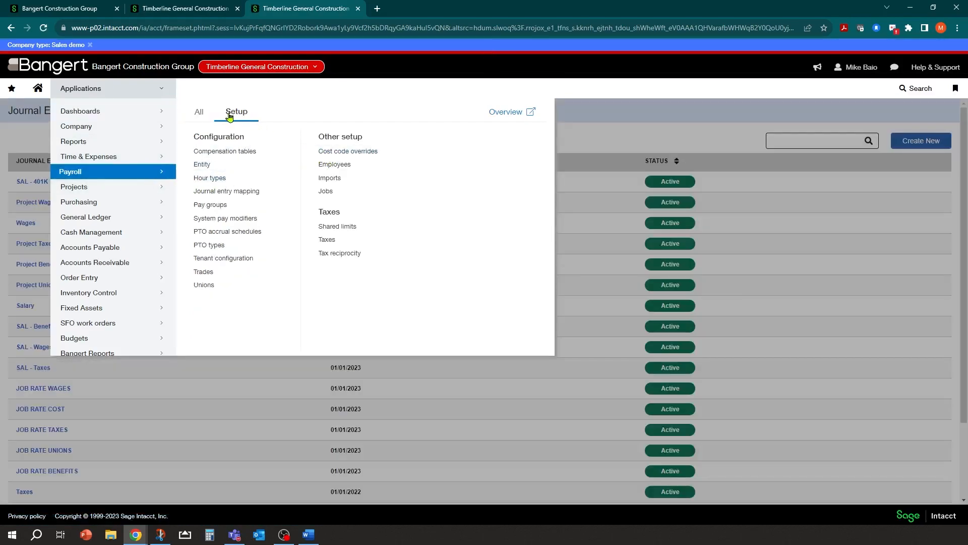
pyautogui.click(90, 47)
pyautogui.click(331, 165)
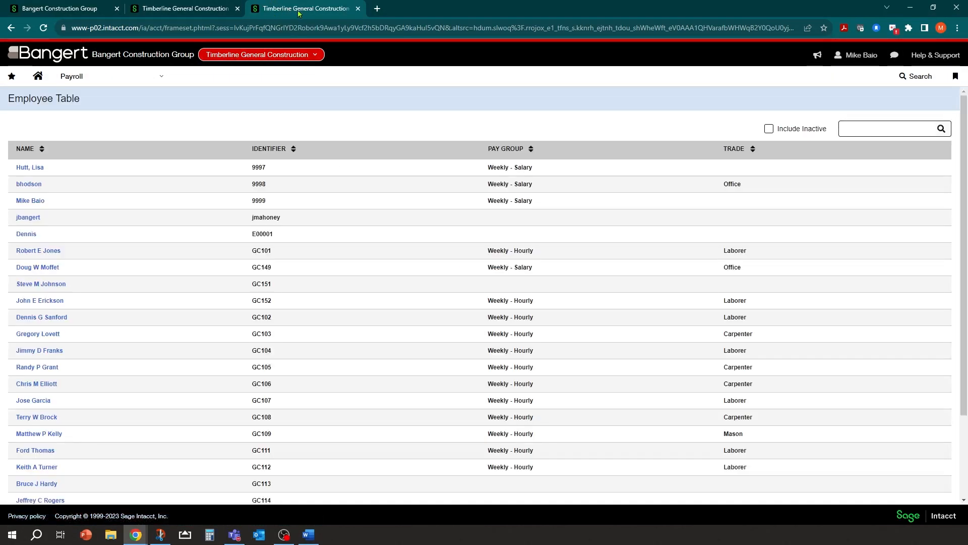
# Step: Open the garnished employee's record and examine the CHILD pay modifier assigned to them
pyautogui.click(40, 252)
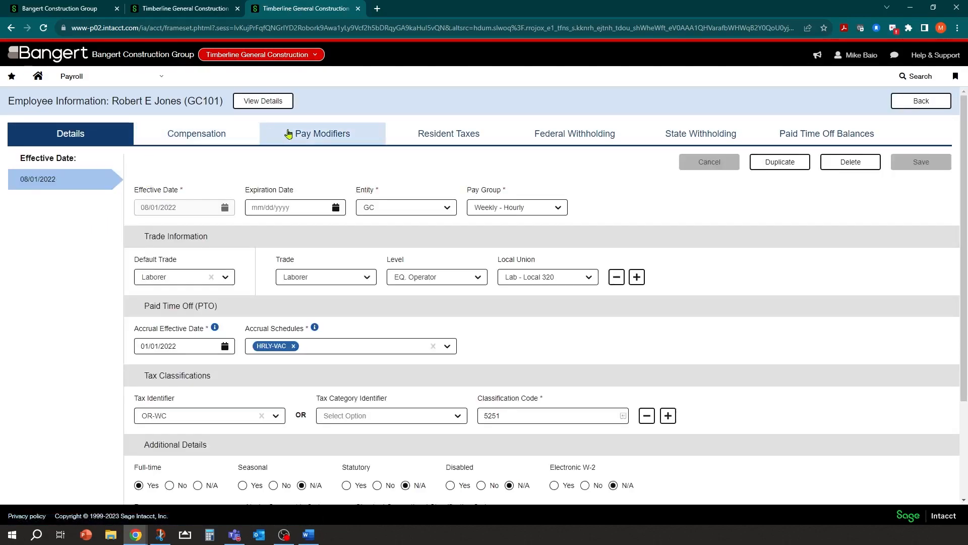
pyautogui.click(197, 7)
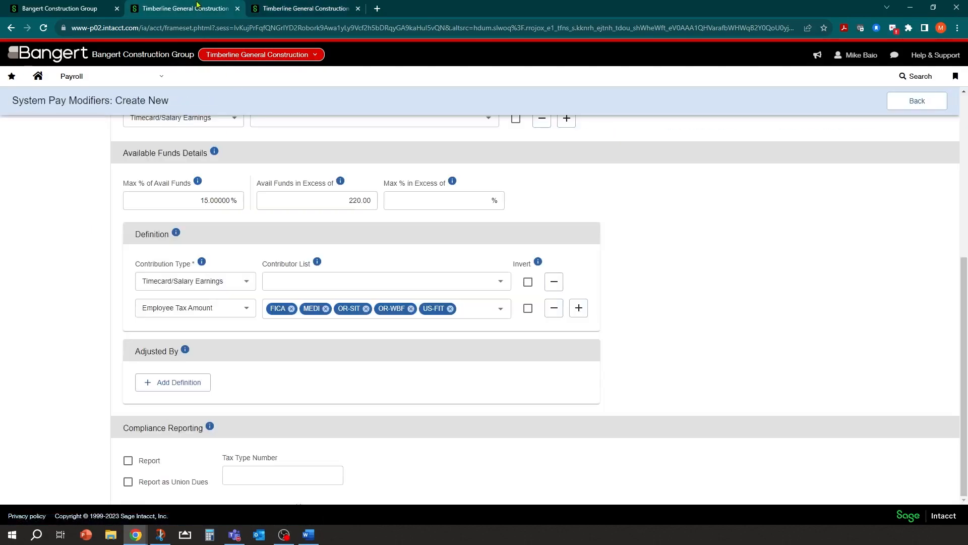
pyautogui.click(315, 8)
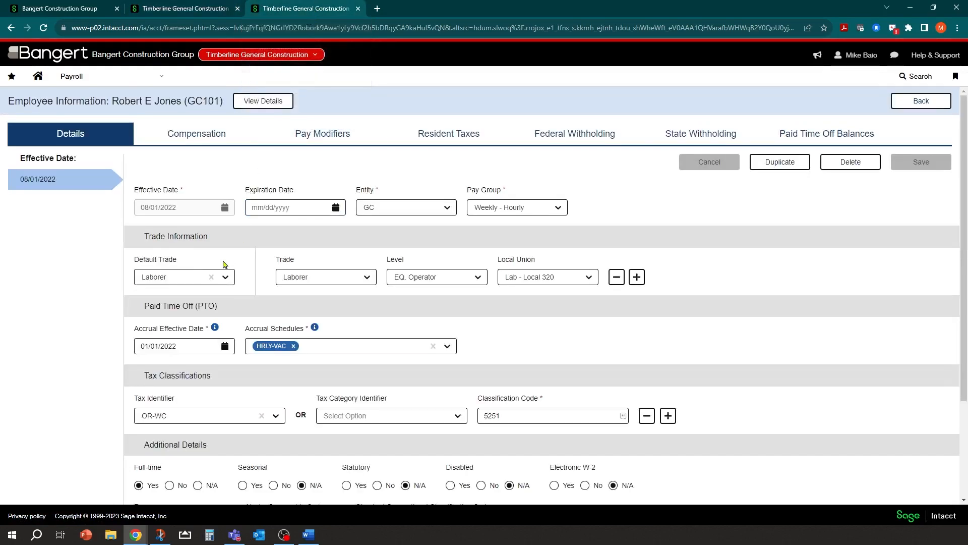
pyautogui.click(323, 139)
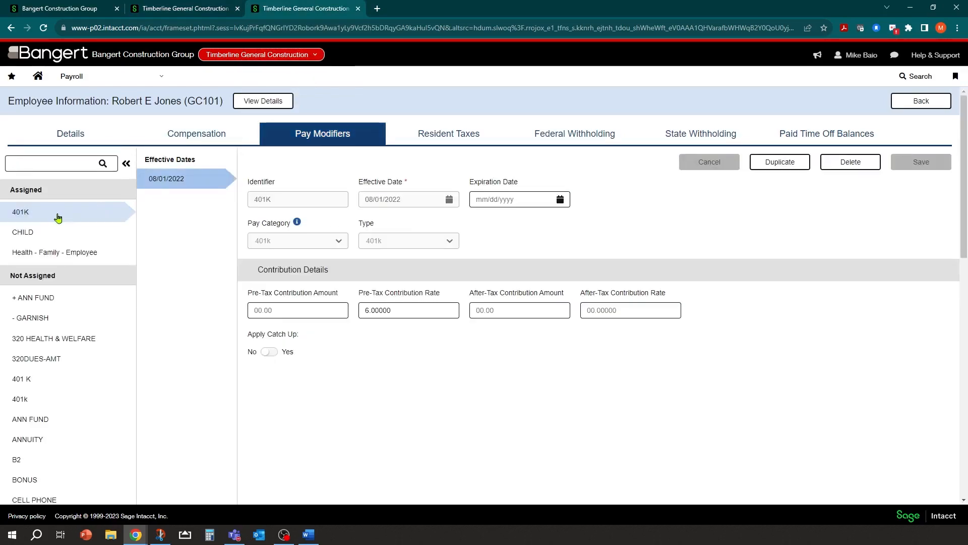
pyautogui.click(16, 233)
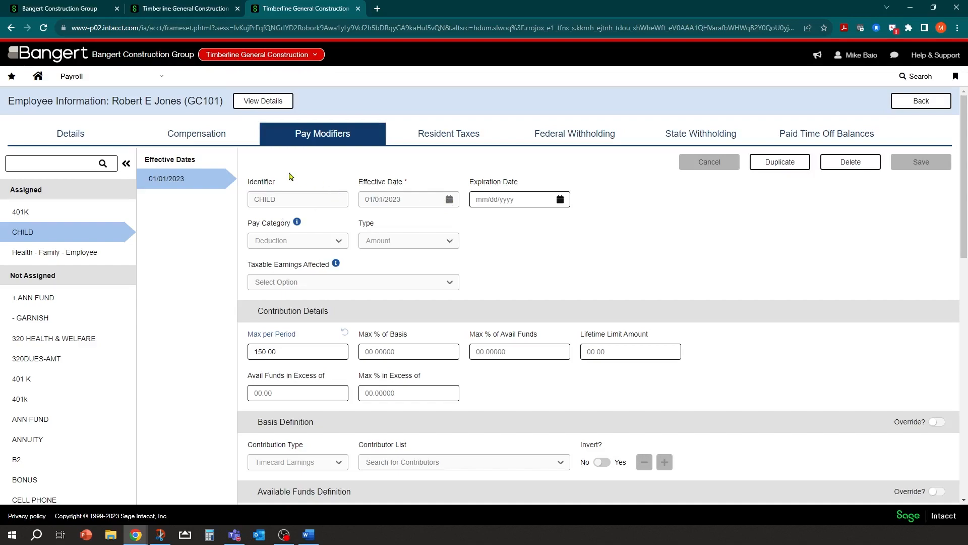
# Step: Return to the new pay modifier and add an Adjusted By definition of type Pay Modifier Amount with CHILD as contributor
pyautogui.moveTo(250, 203); pyautogui.dragTo(283, 208)
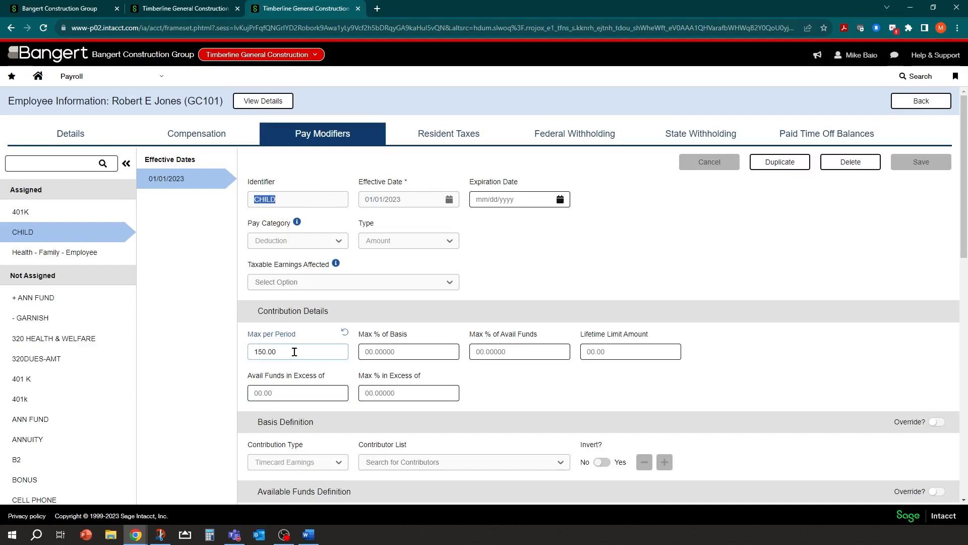
pyautogui.click(183, 6)
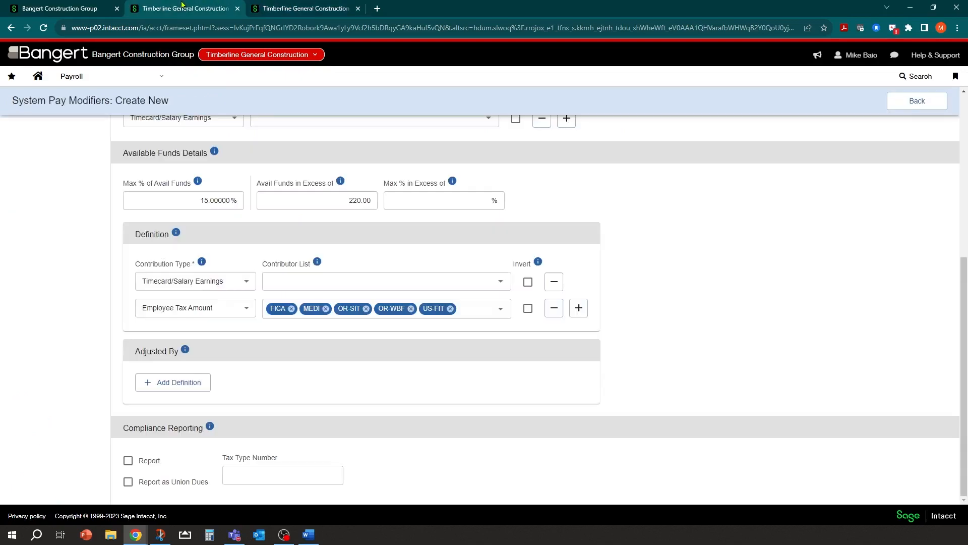
pyautogui.click(146, 383)
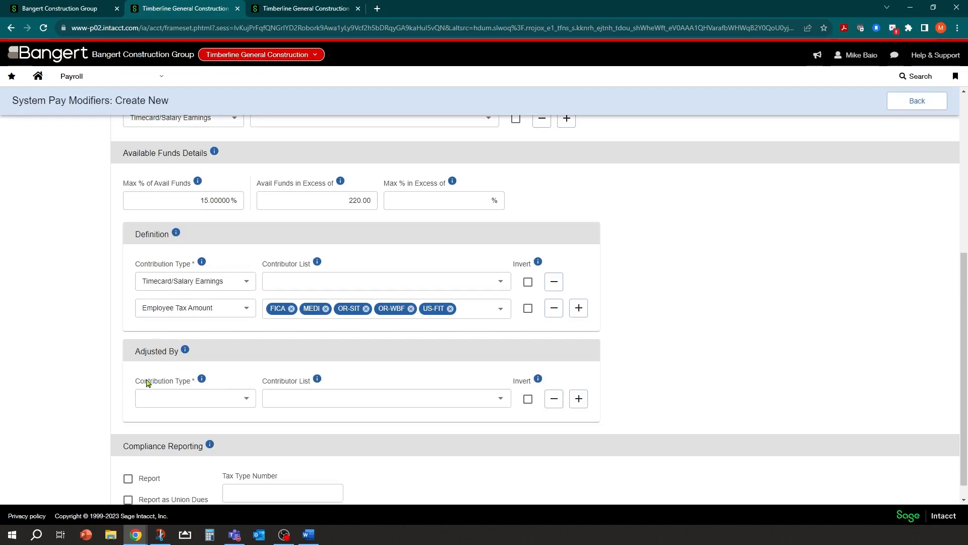
pyautogui.click(247, 401)
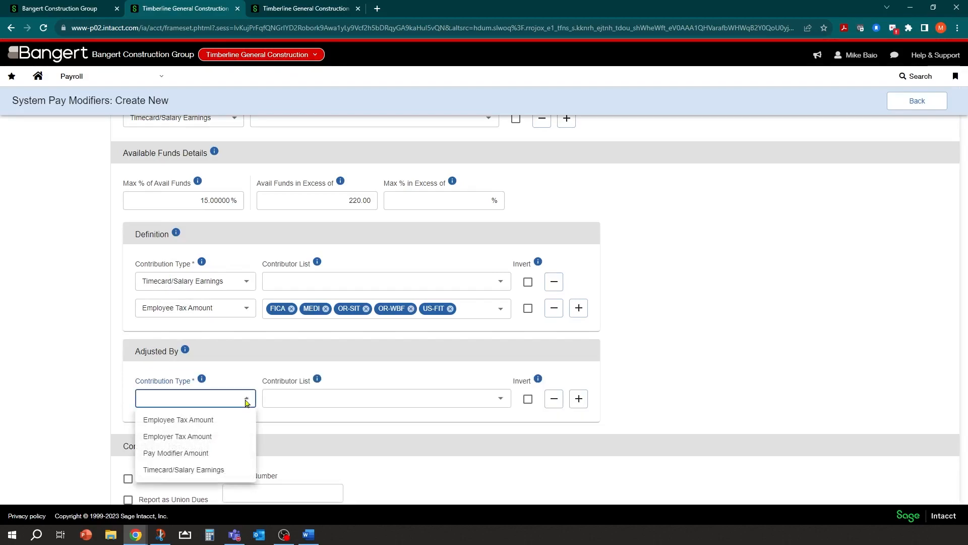
pyautogui.click(199, 454)
pyautogui.click(289, 397)
pyautogui.write('CH')
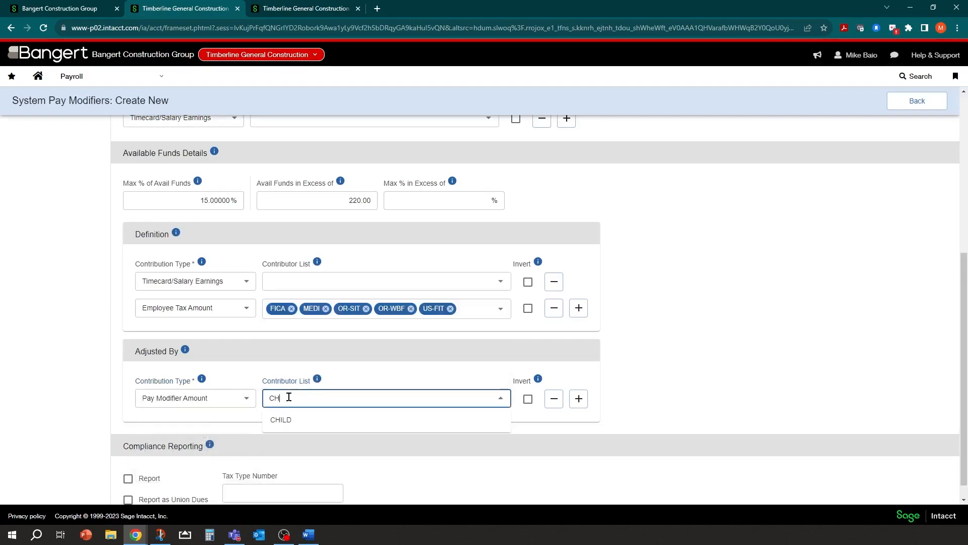
pyautogui.click(299, 425)
pyautogui.click(724, 356)
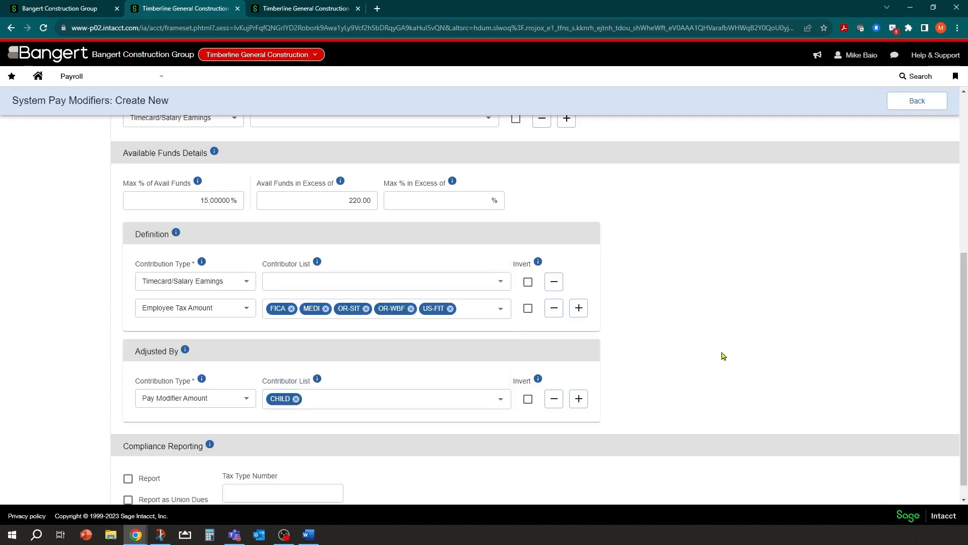
# Step: Review the GARN pay modifier's basis details, available funds limits, Definition and Adjusted By sections
pyautogui.scroll(-1, 655, 359)
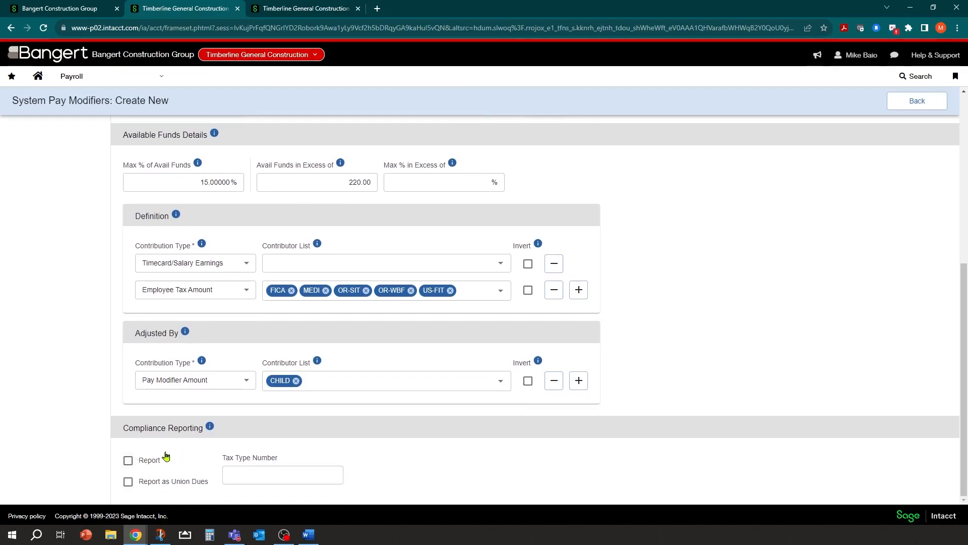
pyautogui.scroll(5, 361, 421)
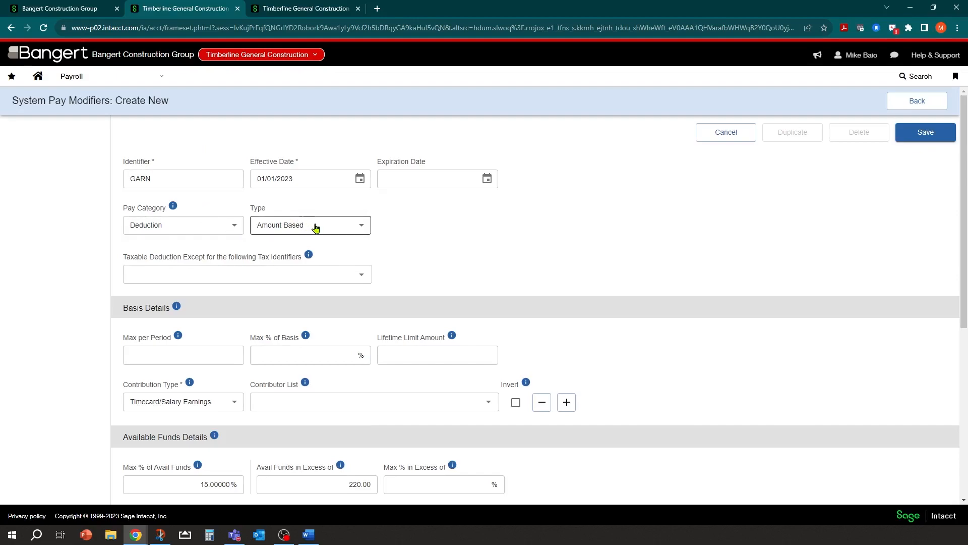
pyautogui.scroll(-2, 317, 234)
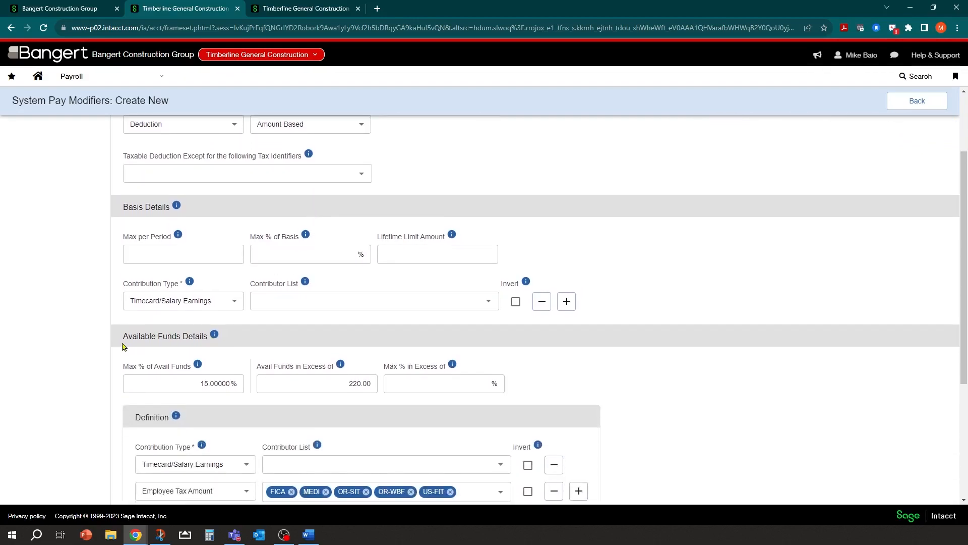
pyautogui.click(186, 383)
pyautogui.click(305, 383)
pyautogui.scroll(-2, 317, 364)
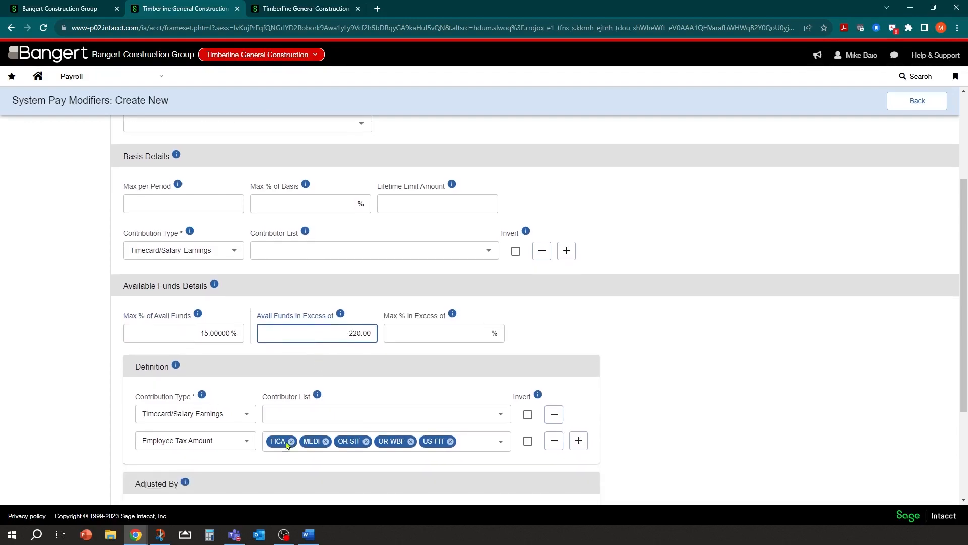
pyautogui.scroll(-1, 282, 444)
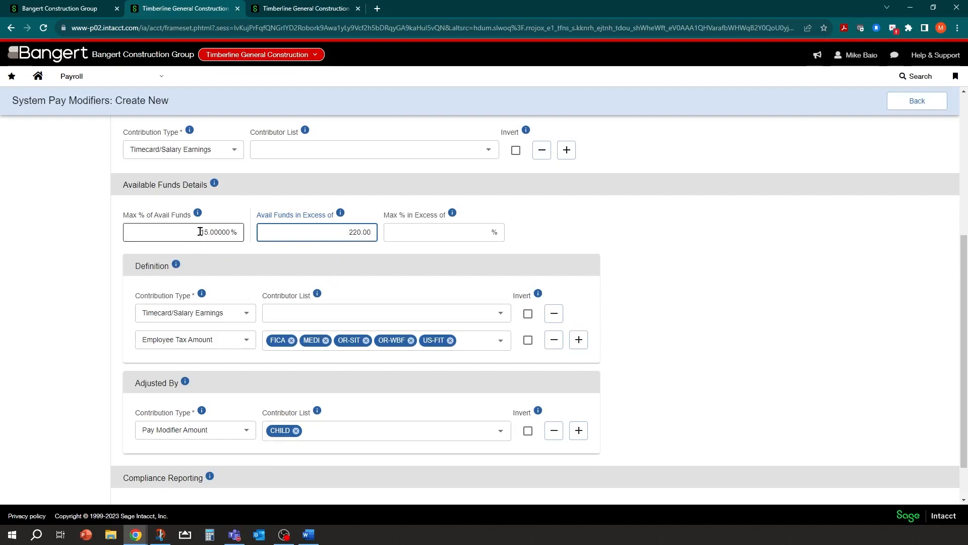
pyautogui.scroll(2, 200, 232)
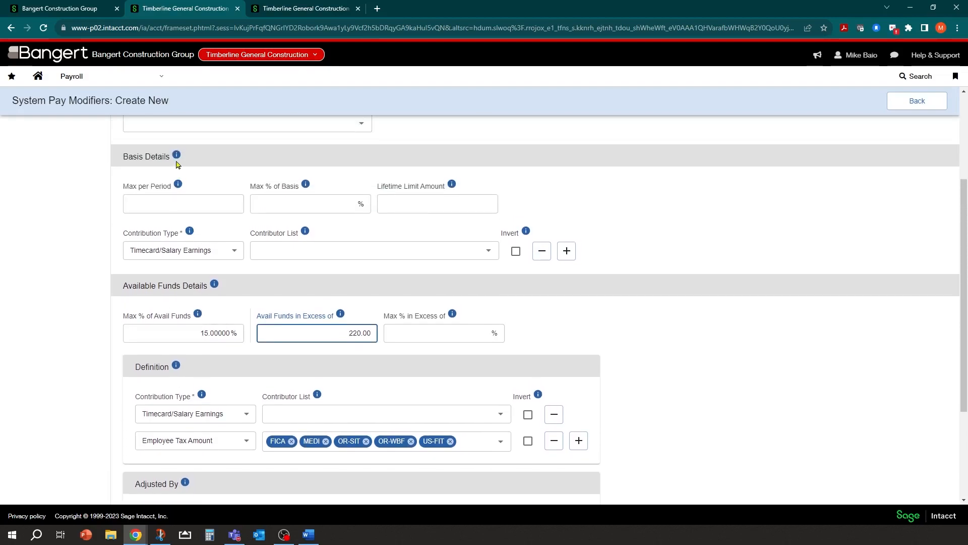
pyautogui.scroll(-1, 241, 277)
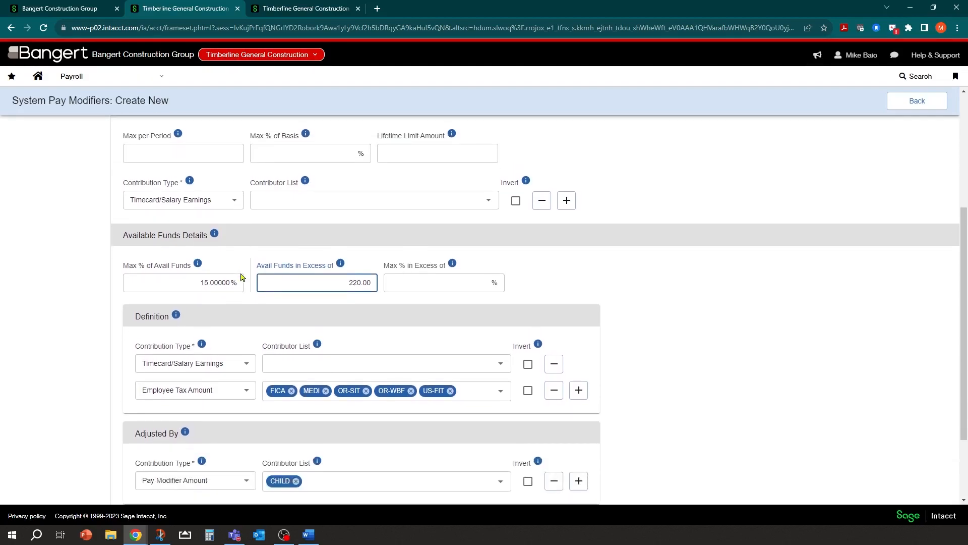
pyautogui.scroll(-2, 363, 291)
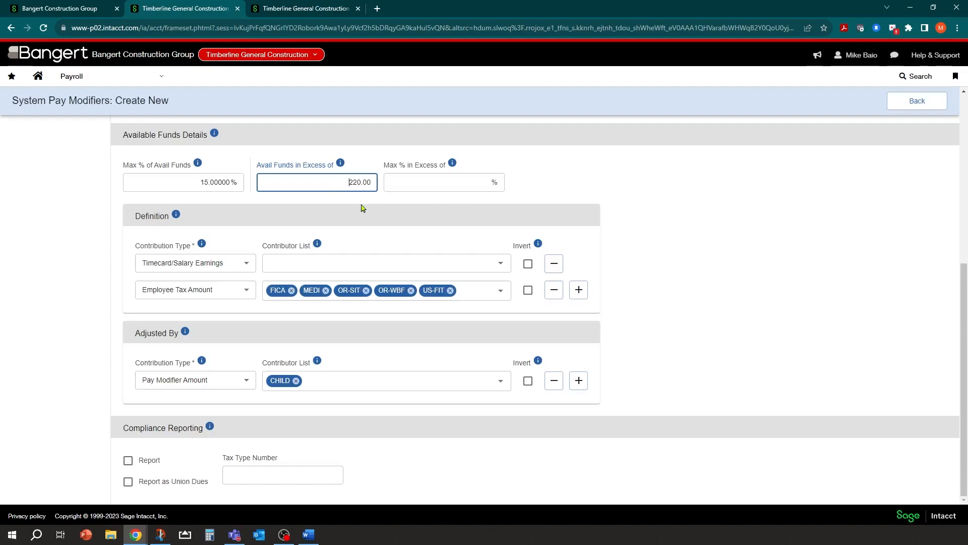
# Step: Save the GARN pay modifier and dismiss the notification
pyautogui.scroll(6, 272, 330)
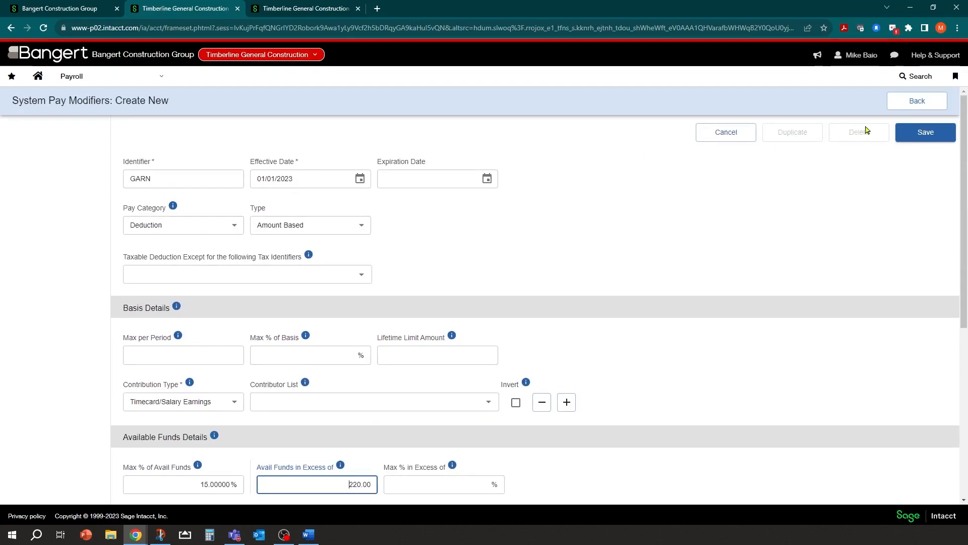
pyautogui.click(918, 133)
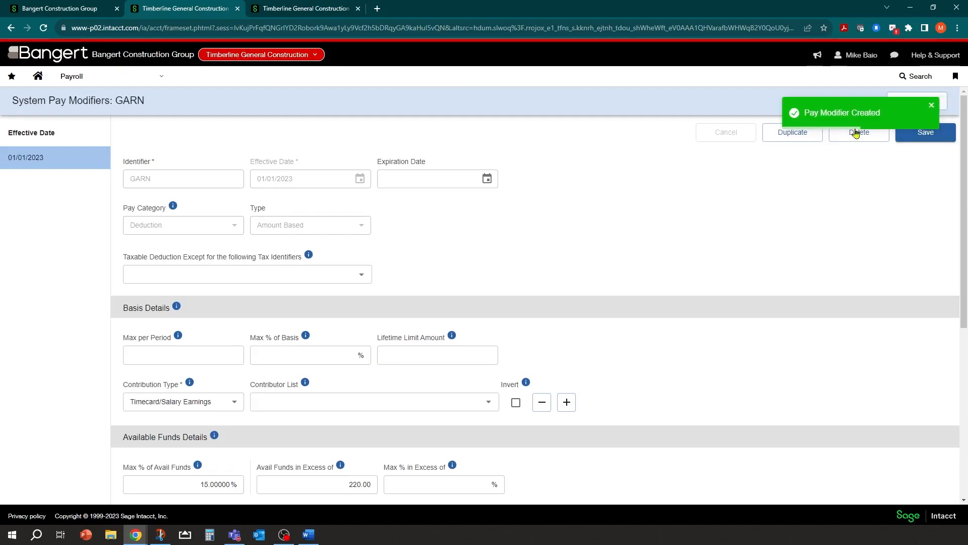
pyautogui.click(941, 107)
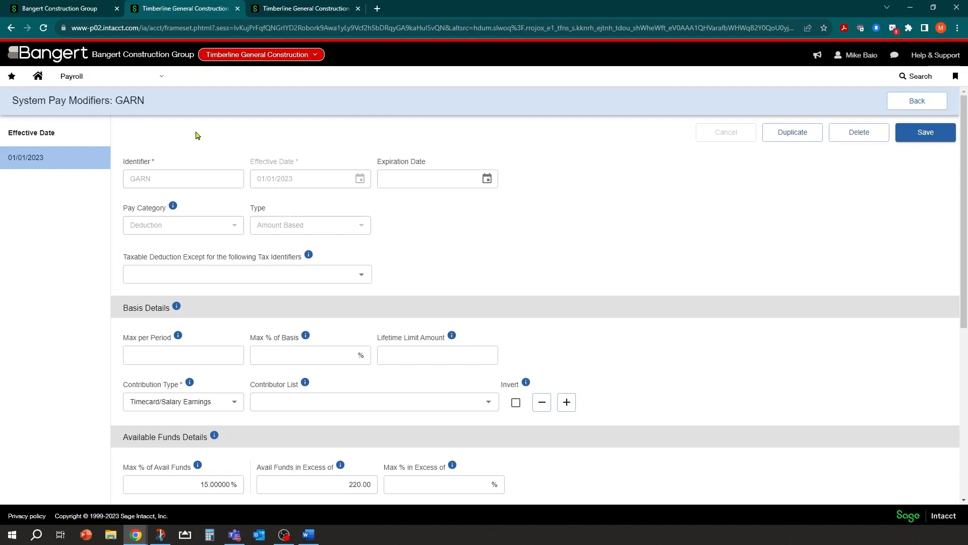
# Step: Open the Project Benefits rule from the Payroll journal entry mapping setup
pyautogui.click(159, 79)
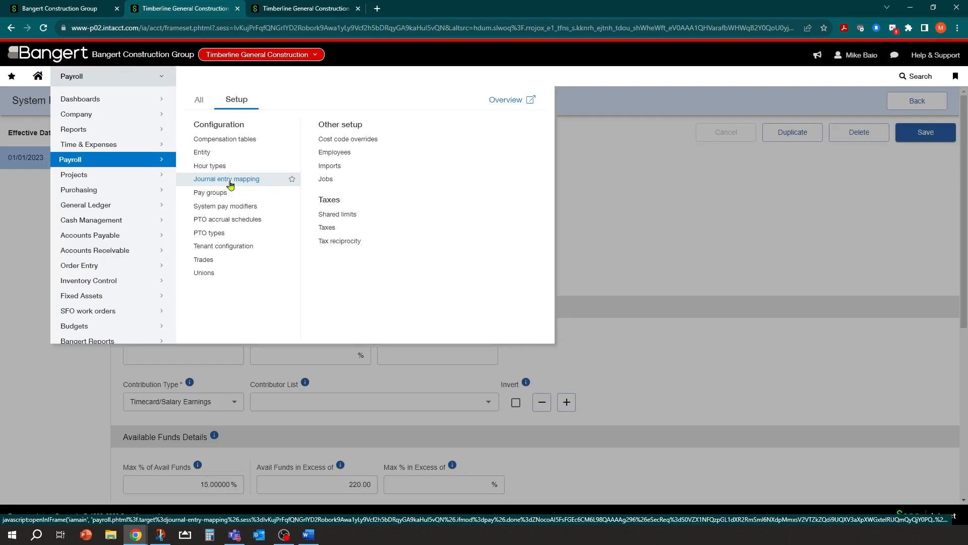
pyautogui.click(231, 180)
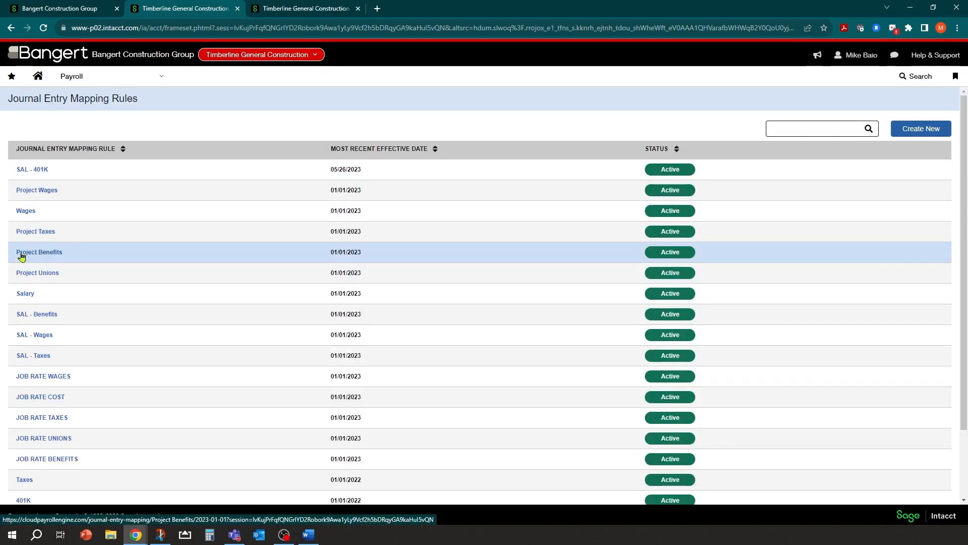
pyautogui.click(49, 253)
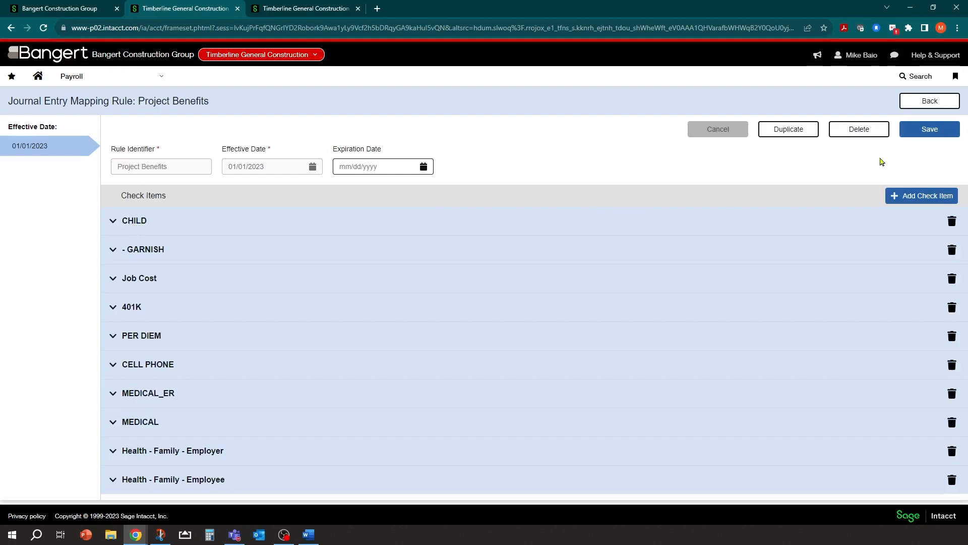
# Step: Add a check item to the Project Benefits rule and set it to Benefits - GARN - Amount Based
pyautogui.click(894, 196)
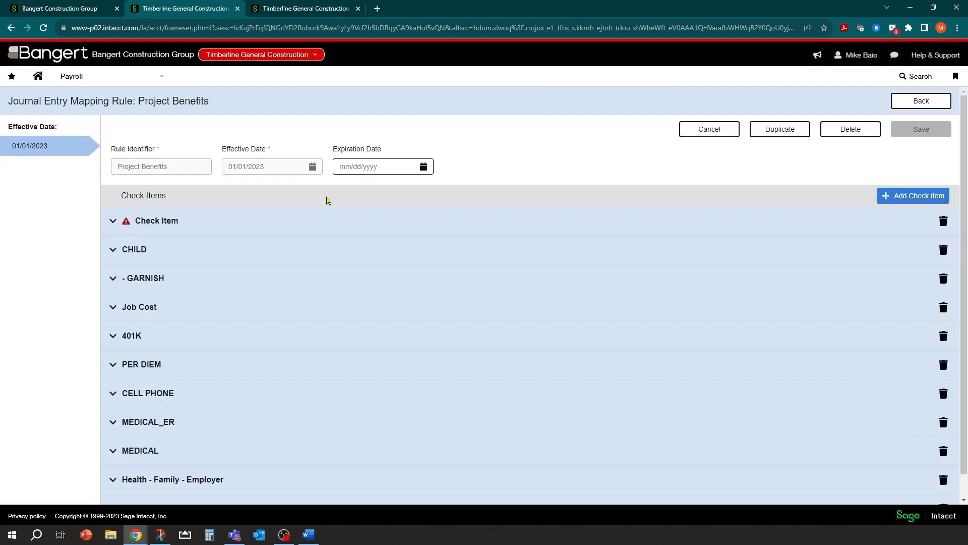
pyautogui.click(113, 221)
pyautogui.click(344, 268)
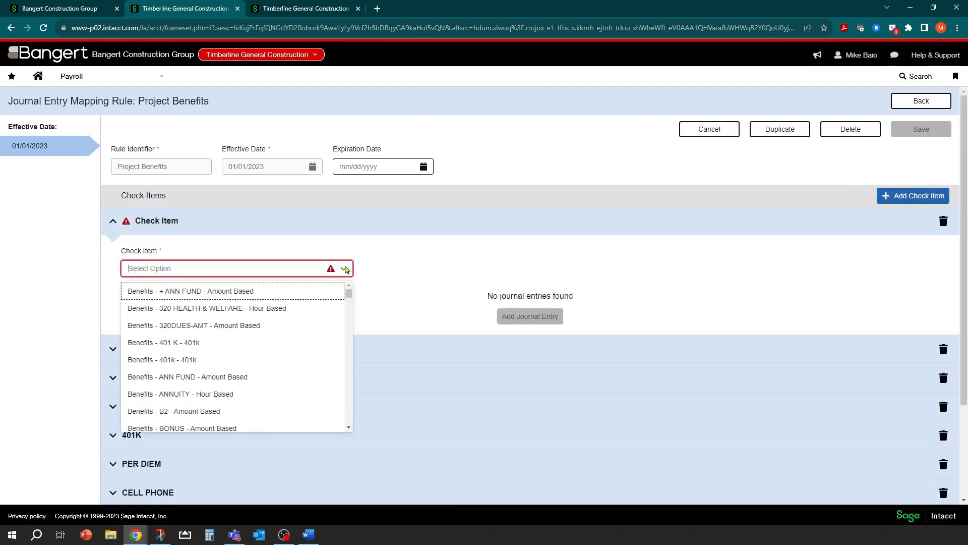
pyautogui.write('GAR')
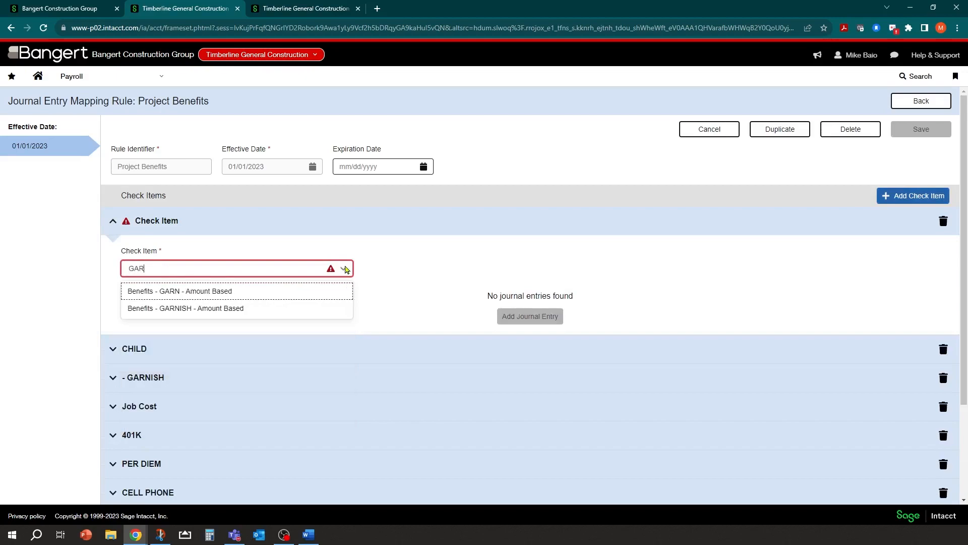
pyautogui.click(182, 291)
# Step: Add a journal entry to the GARN check item with account 2070 (Payroll - Child Support & Garnishments)
pyautogui.click(534, 317)
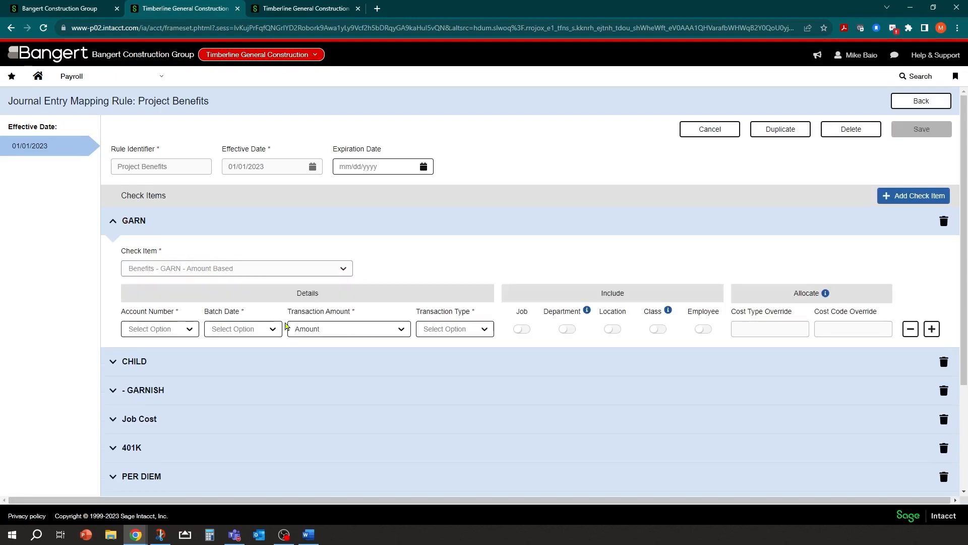
pyautogui.click(189, 330)
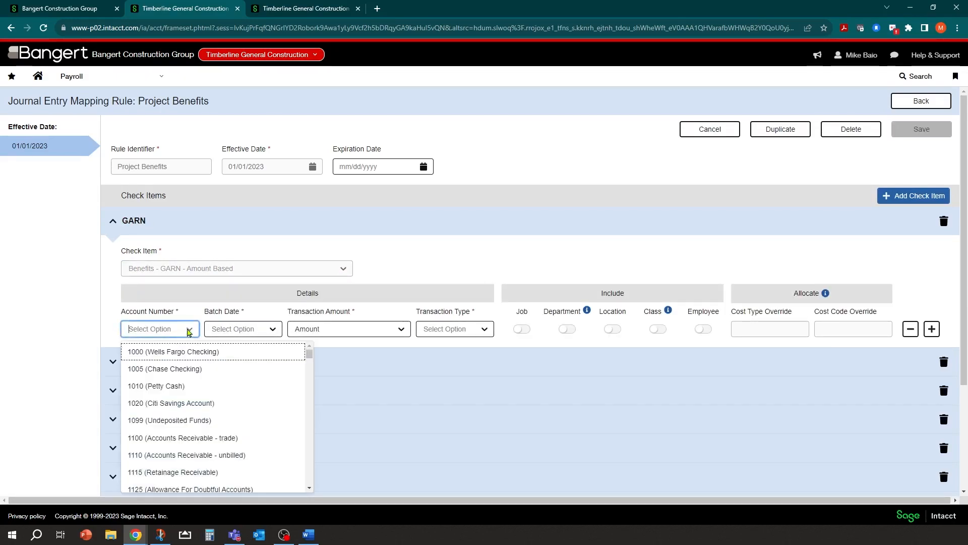
pyautogui.write('20')
pyautogui.press('BackSpace')
pyautogui.press('BackSpace')
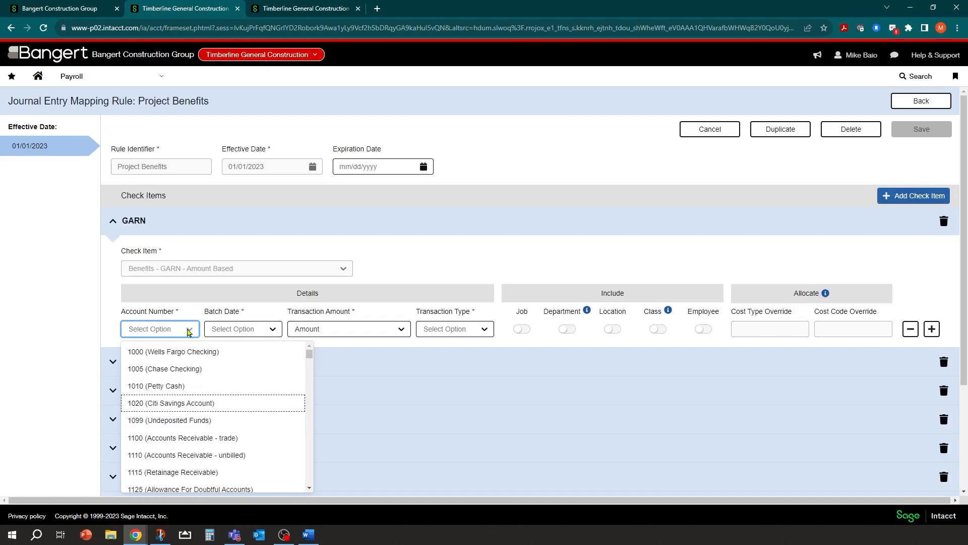
pyautogui.write('2')
pyautogui.scroll(-4, 187, 402)
pyautogui.scroll(-4, 186, 423)
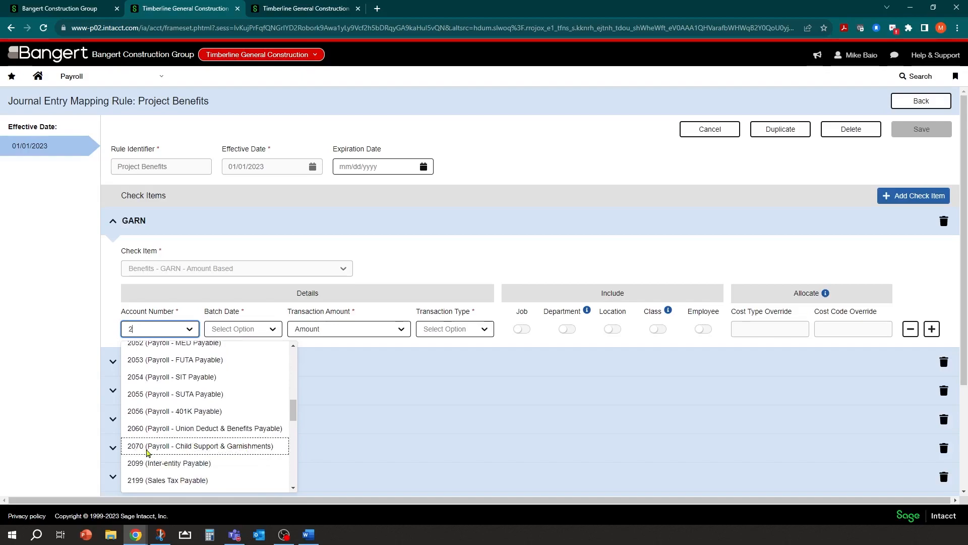
pyautogui.click(140, 451)
# Step: Set the 2070 entry's batch date to Check Date and transaction type to Credit, and include Employee
pyautogui.click(270, 330)
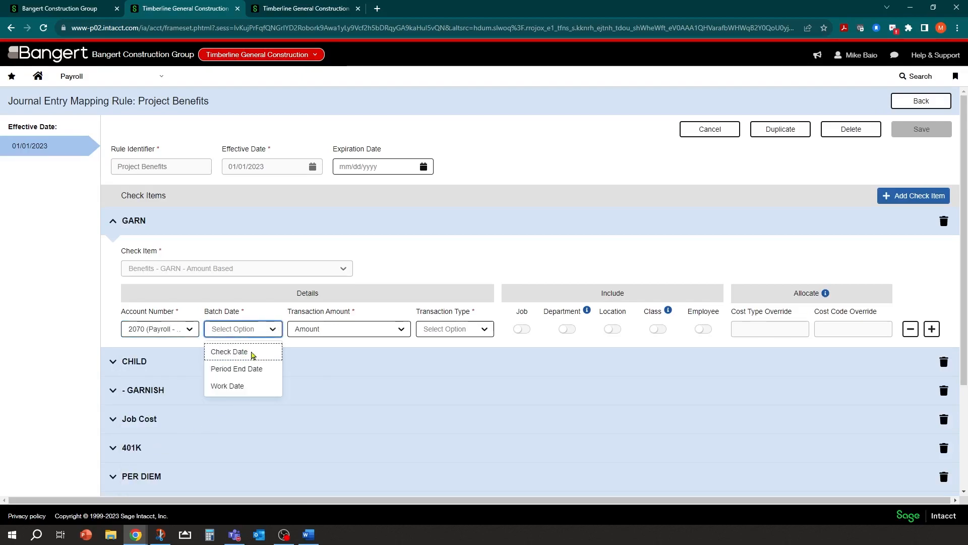
pyautogui.click(253, 352)
pyautogui.click(444, 330)
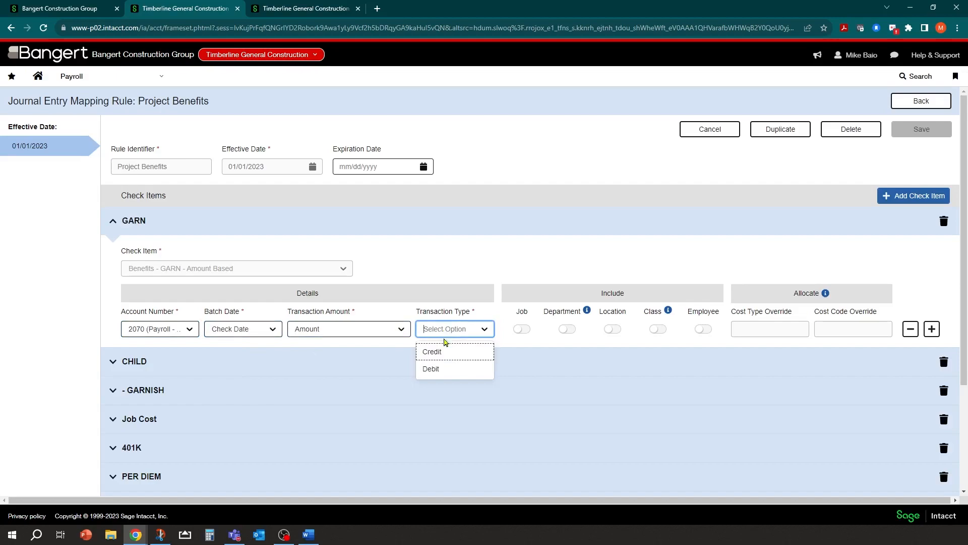
pyautogui.click(442, 355)
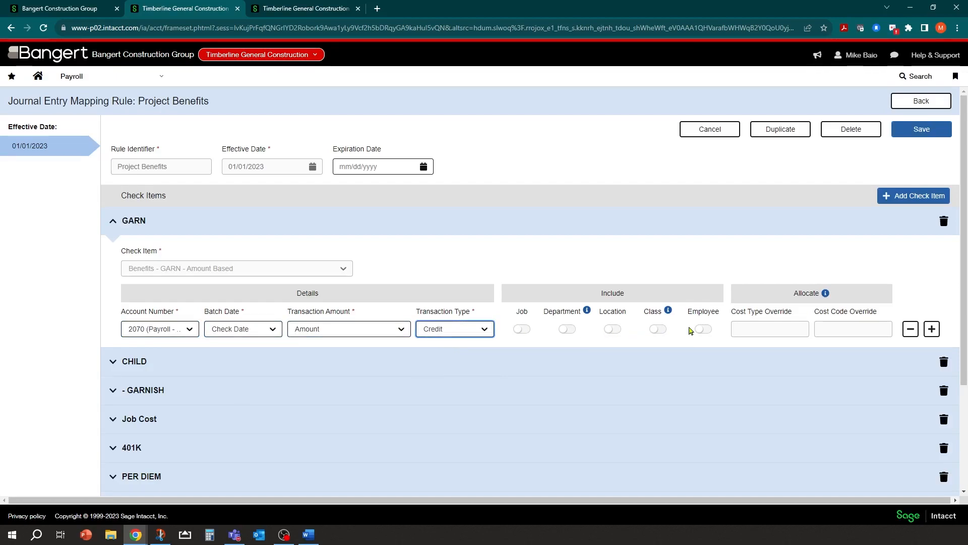
pyautogui.click(705, 329)
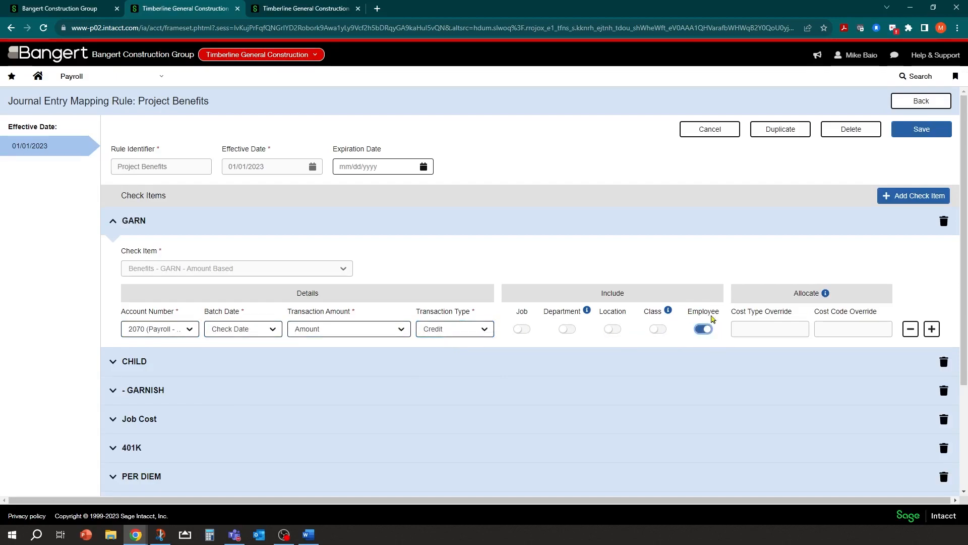
# Step: Add a second journal entry to the GARN check item with account 2014 (Accrued Payroll Liability)
pyautogui.click(932, 330)
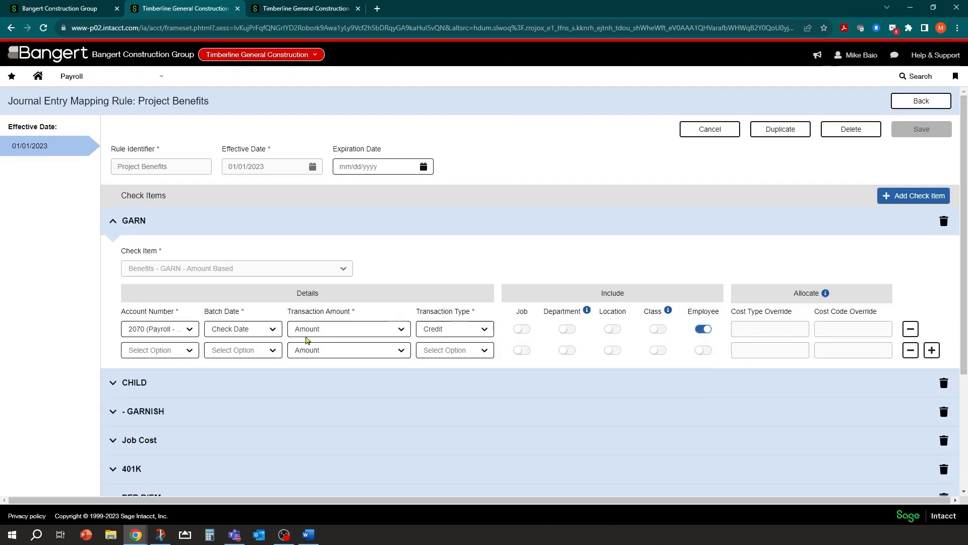
pyautogui.click(191, 351)
pyautogui.scroll(-3, 197, 394)
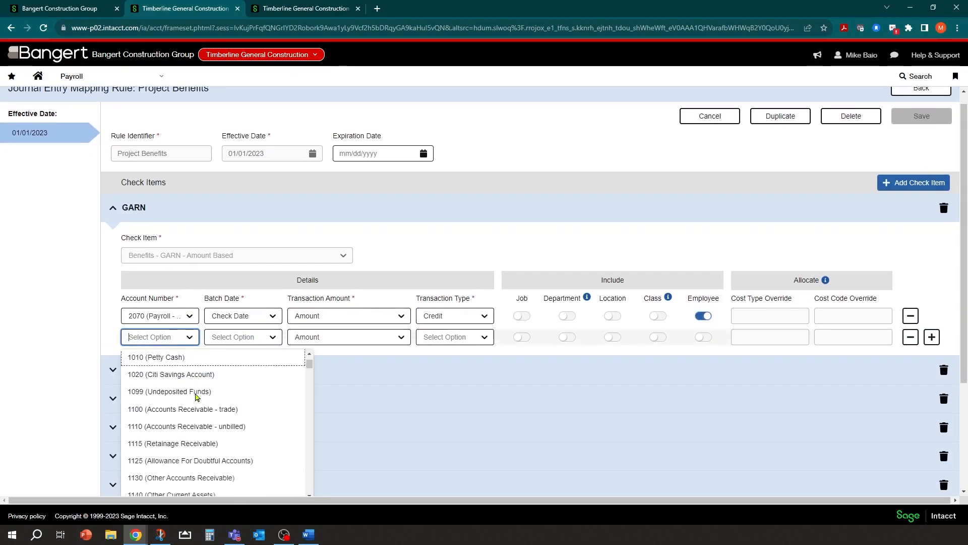
pyautogui.scroll(-5, 197, 397)
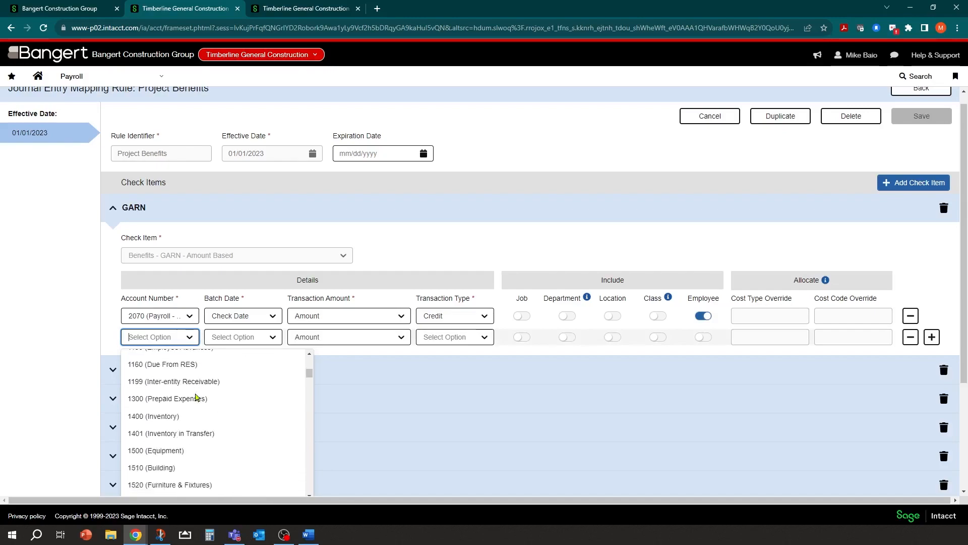
pyautogui.scroll(-8, 197, 398)
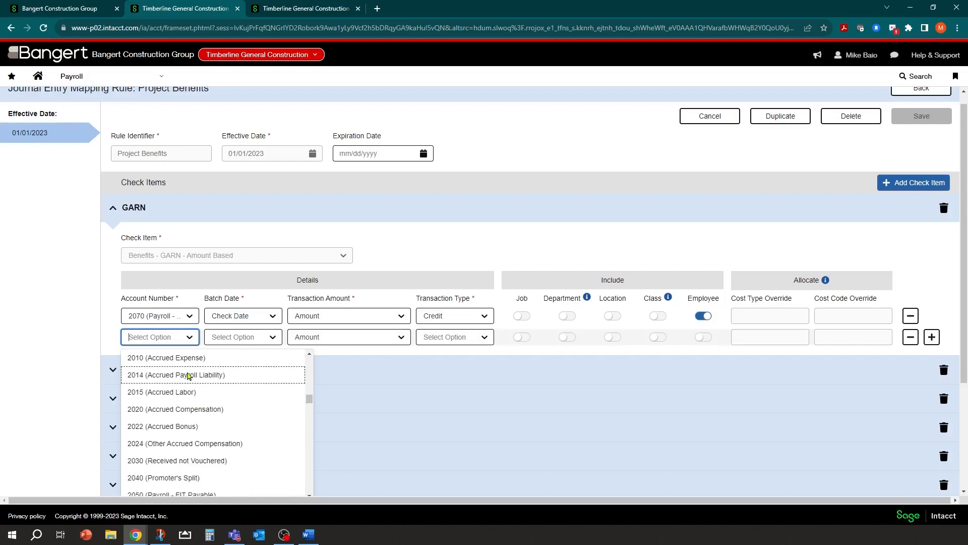
pyautogui.click(189, 376)
# Step: Set the 2014 entry to batch date Check Date and transaction type Debit, include Employee, and save the rule
pyautogui.click(279, 338)
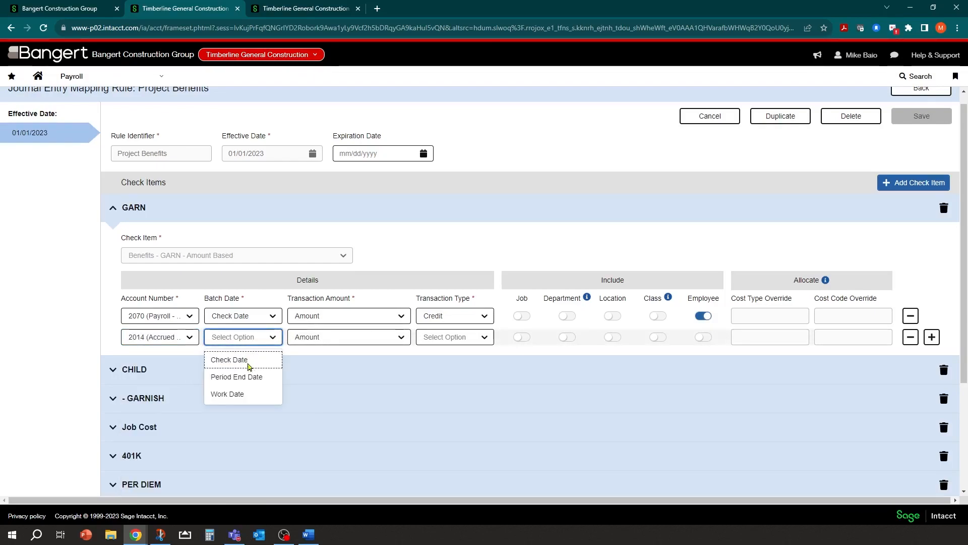
pyautogui.click(271, 359)
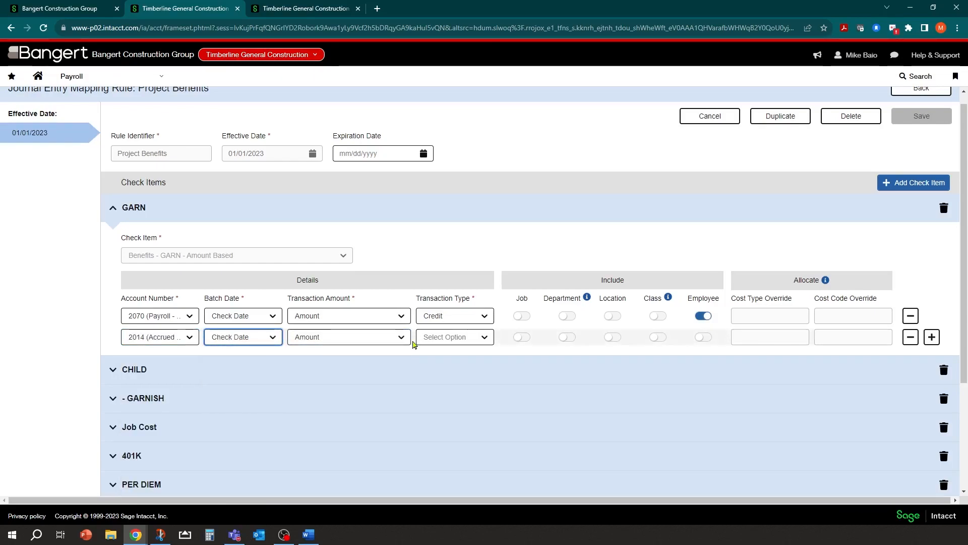
pyautogui.click(485, 342)
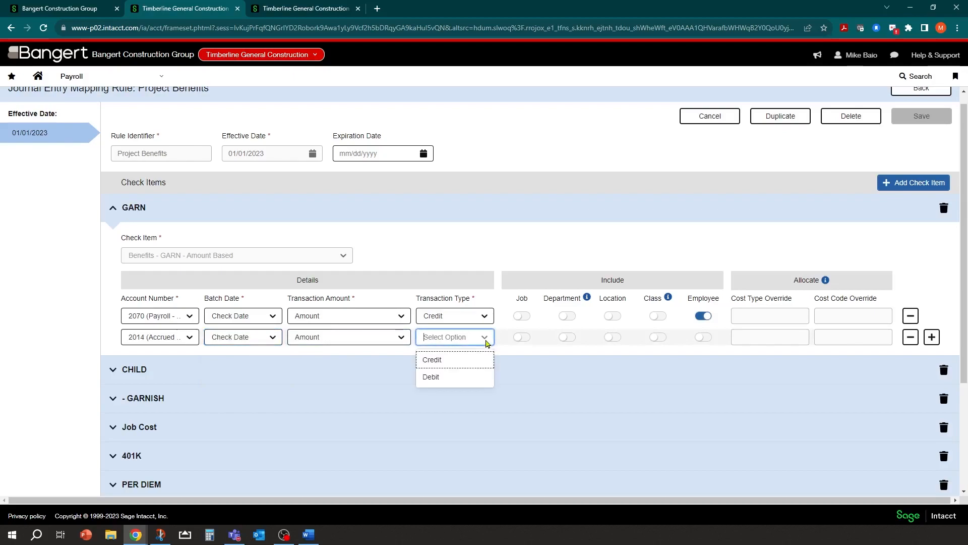
pyautogui.click(433, 378)
pyautogui.click(703, 337)
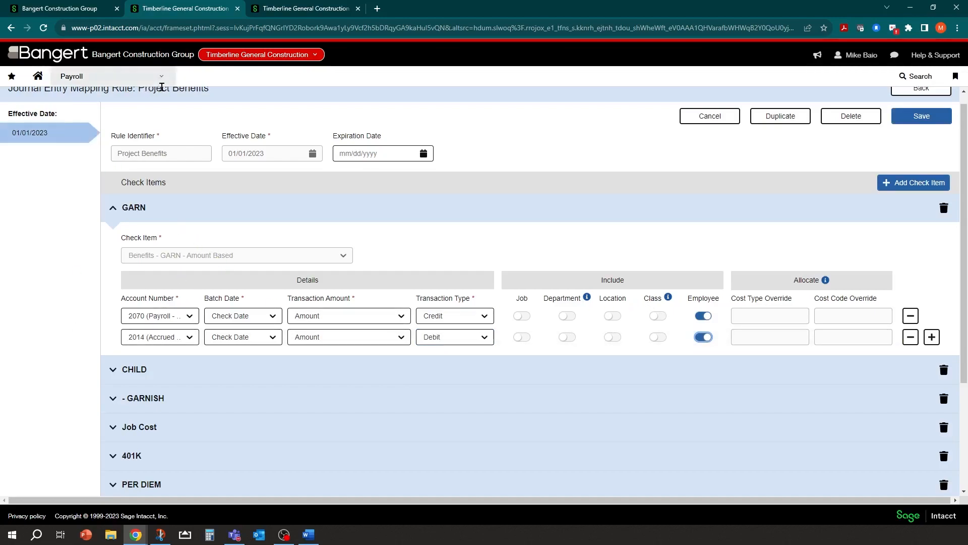
pyautogui.click(914, 119)
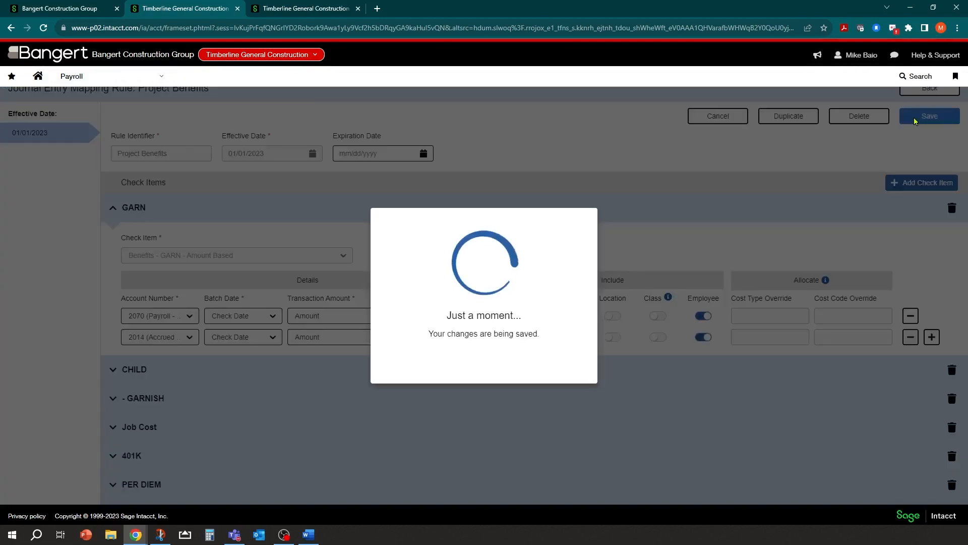
pyautogui.click(483, 355)
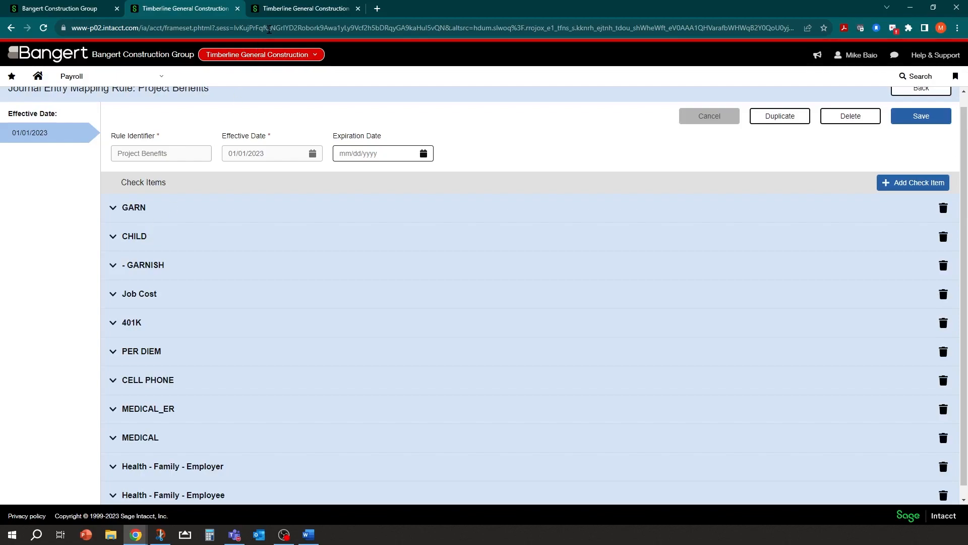
# Step: Reload the employee page and reopen the pay modifiers of the laborer who has the CHILD deduction assigned
pyautogui.click(296, 9)
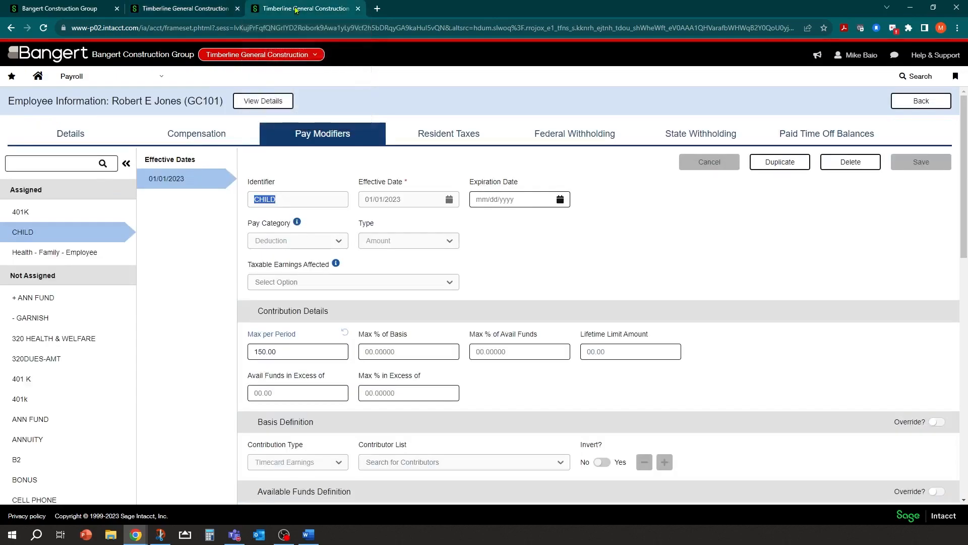
pyautogui.click(44, 29)
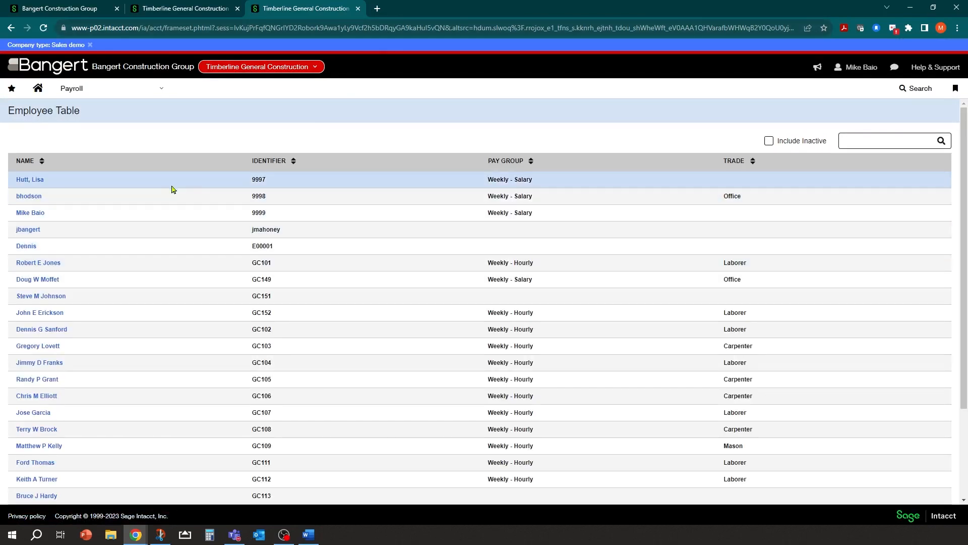
pyautogui.click(38, 263)
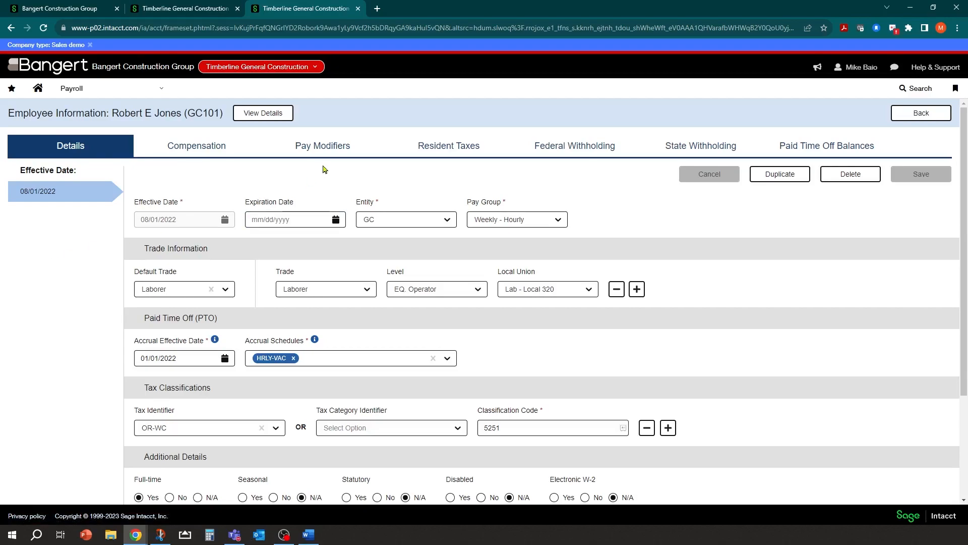
pyautogui.click(341, 147)
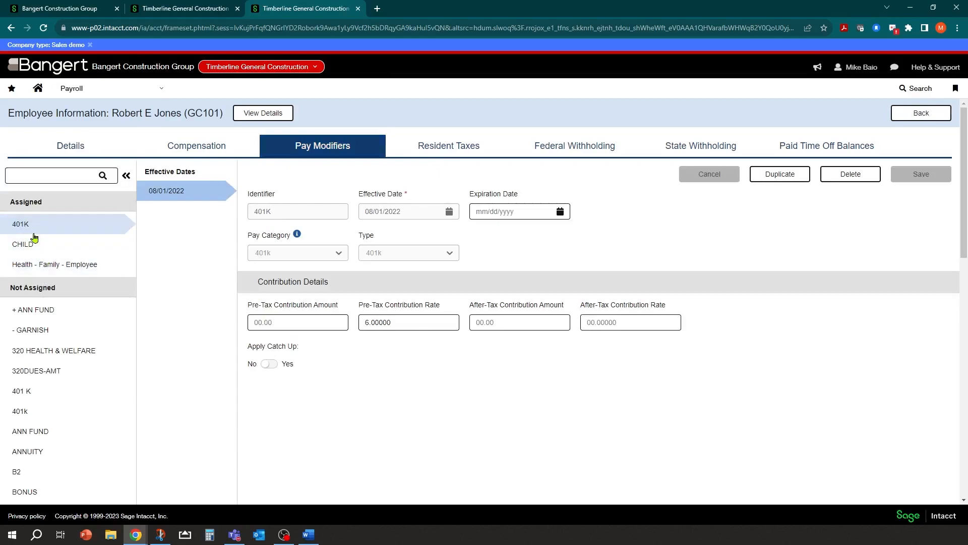
# Step: Open the employee's unassigned GARN pay modifier and set its effective date to 01/01/2023
pyautogui.scroll(-6, 61, 369)
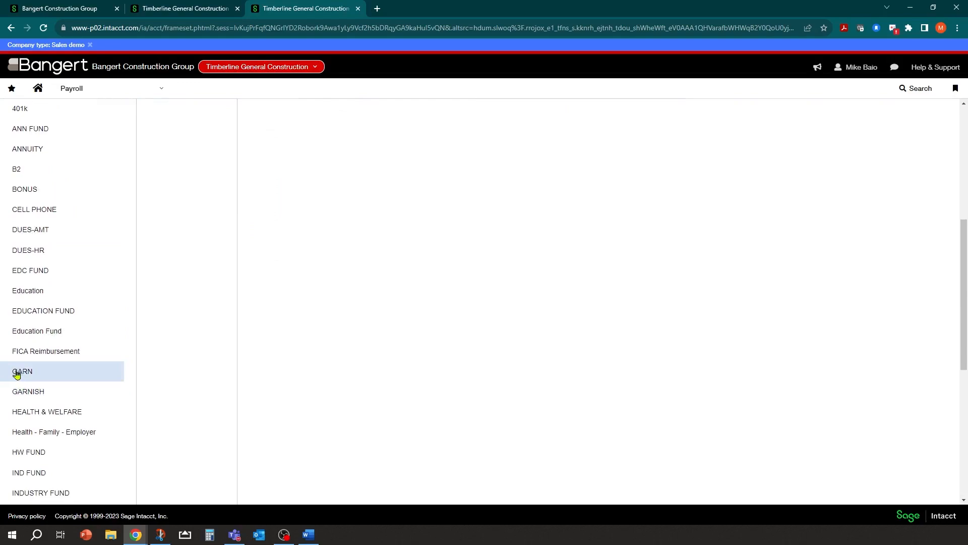
pyautogui.click(17, 374)
pyautogui.scroll(2, 244, 199)
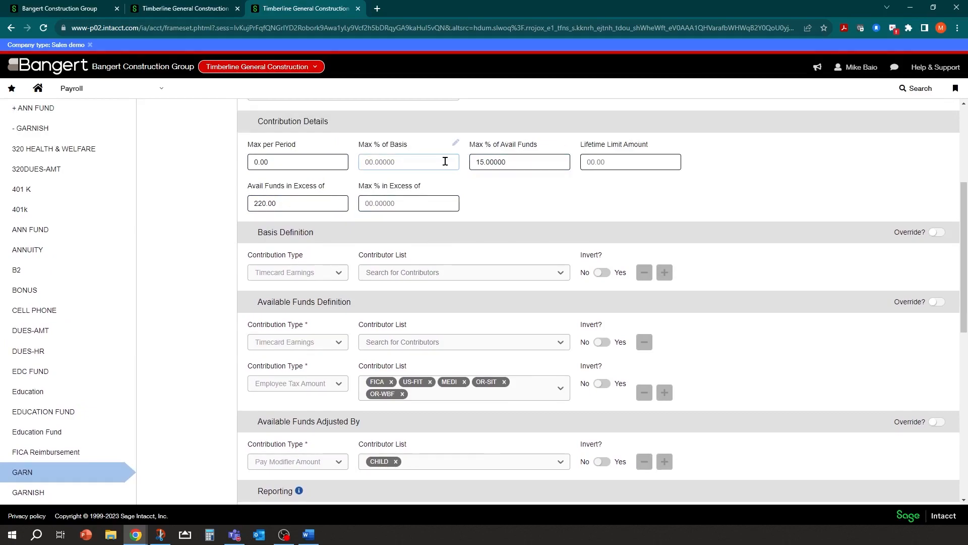
pyautogui.scroll(2, 445, 160)
pyautogui.scroll(2, 445, 161)
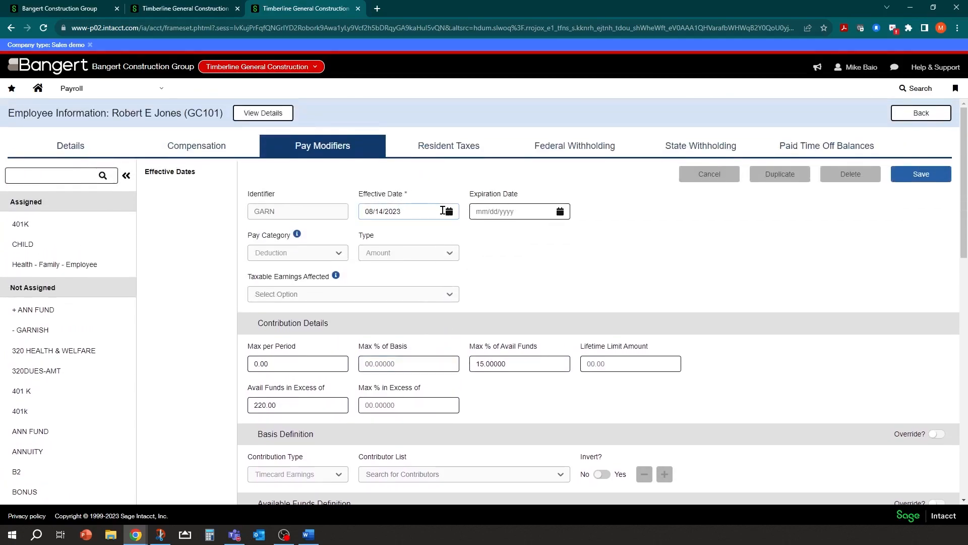
pyautogui.click(424, 212)
pyautogui.tripleClick(411, 212)
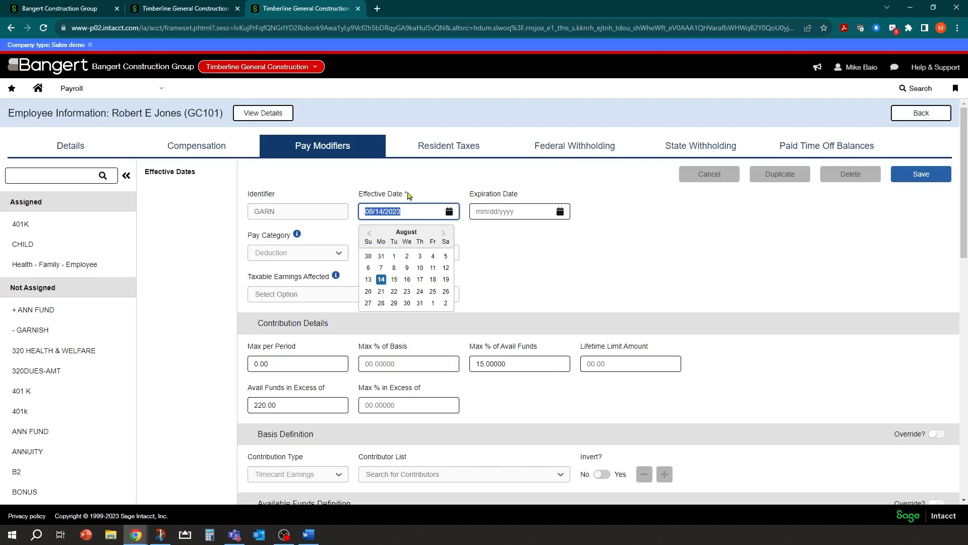
pyautogui.write('01/0')
pyautogui.write('23')
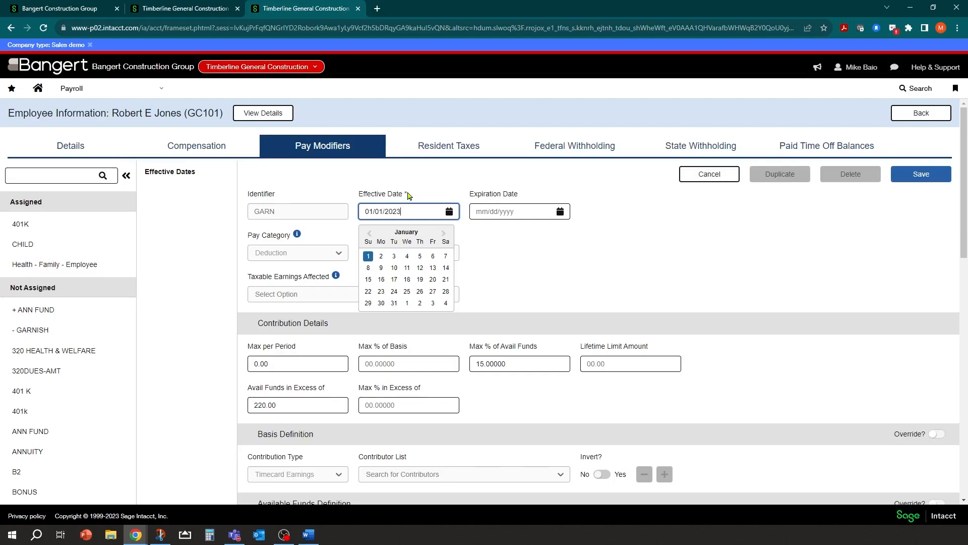
pyautogui.click(487, 238)
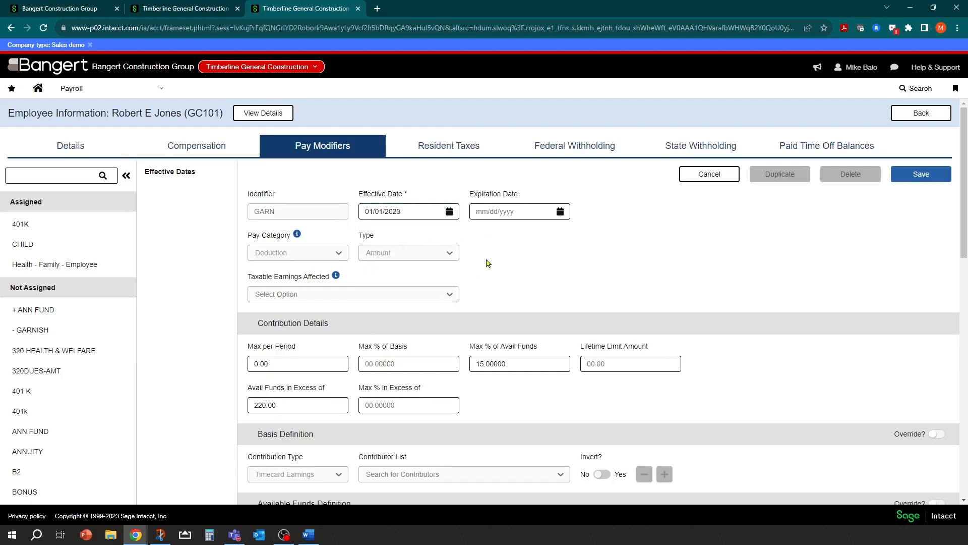
# Step: Check the GARN contribution limits and available funds definitions, and save the modifier to the employee
pyautogui.scroll(-1, 487, 263)
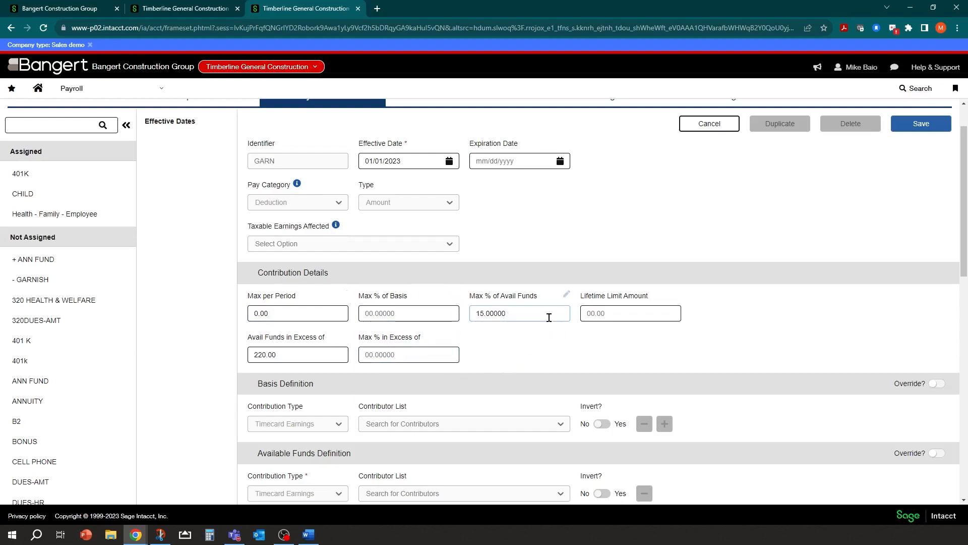
pyautogui.scroll(-1, 712, 312)
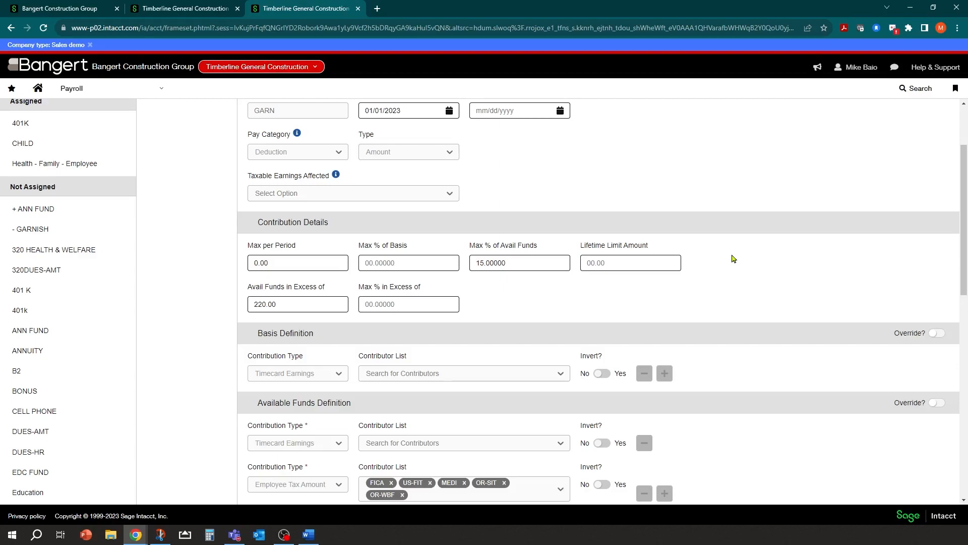
pyautogui.click(298, 304)
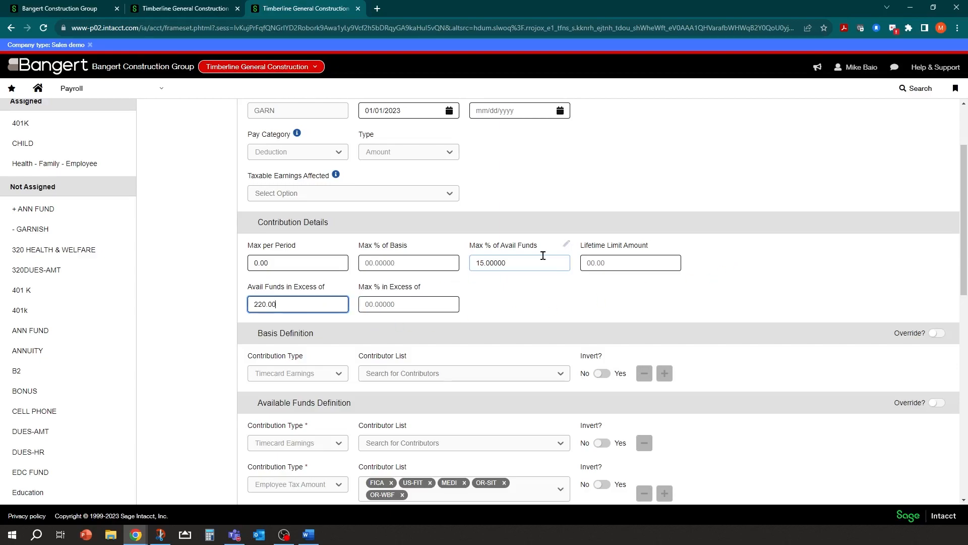
pyautogui.scroll(-1, 717, 250)
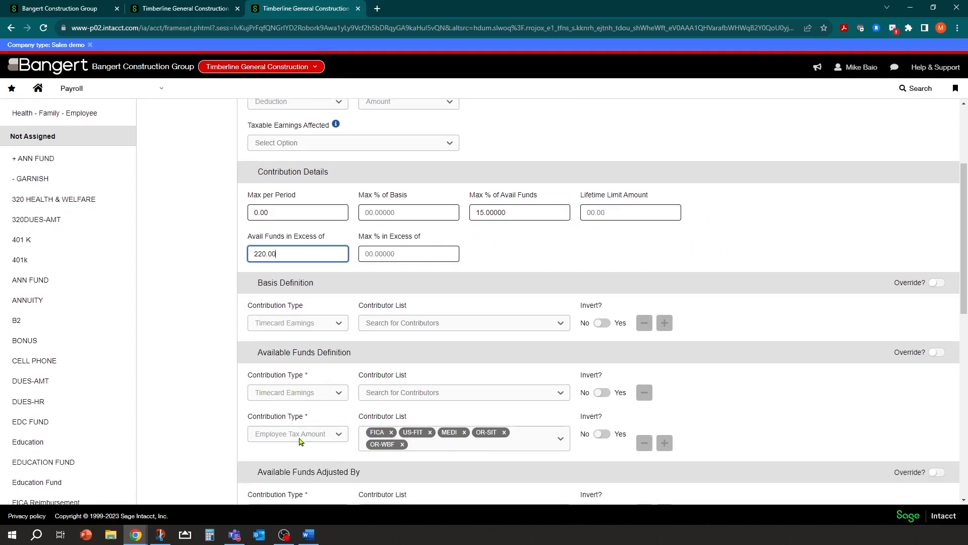
pyautogui.scroll(-1, 430, 430)
pyautogui.scroll(-1, 428, 430)
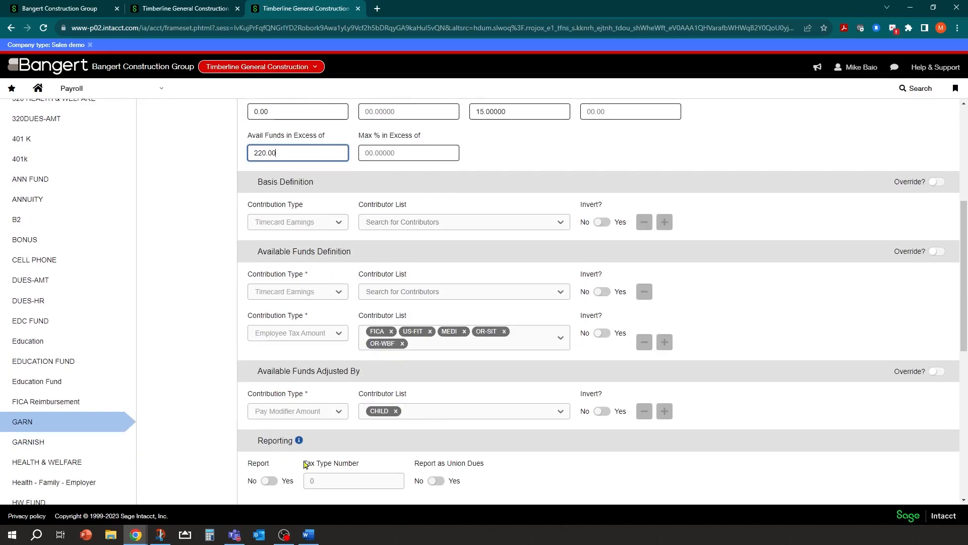
pyautogui.scroll(-1, 303, 406)
pyautogui.scroll(5, 401, 383)
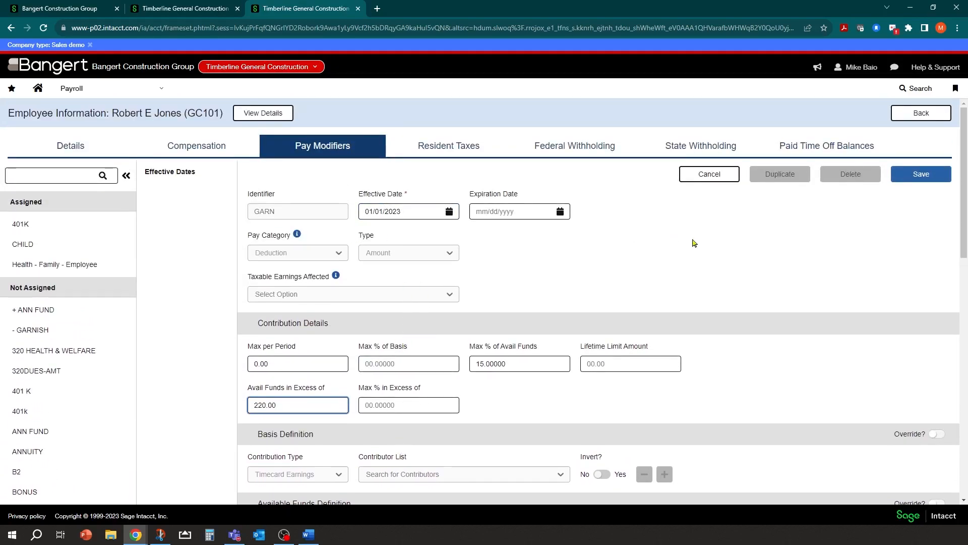
pyautogui.click(917, 174)
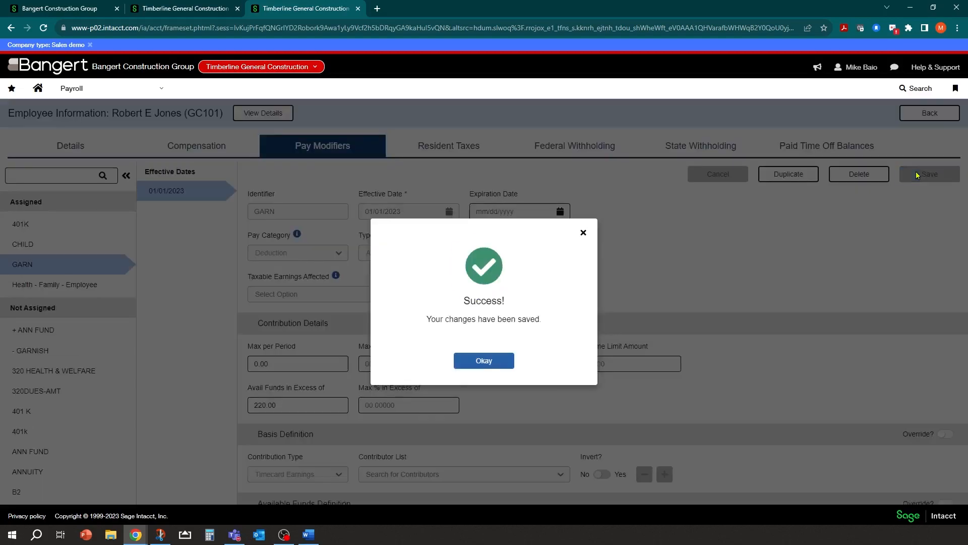
pyautogui.click(474, 361)
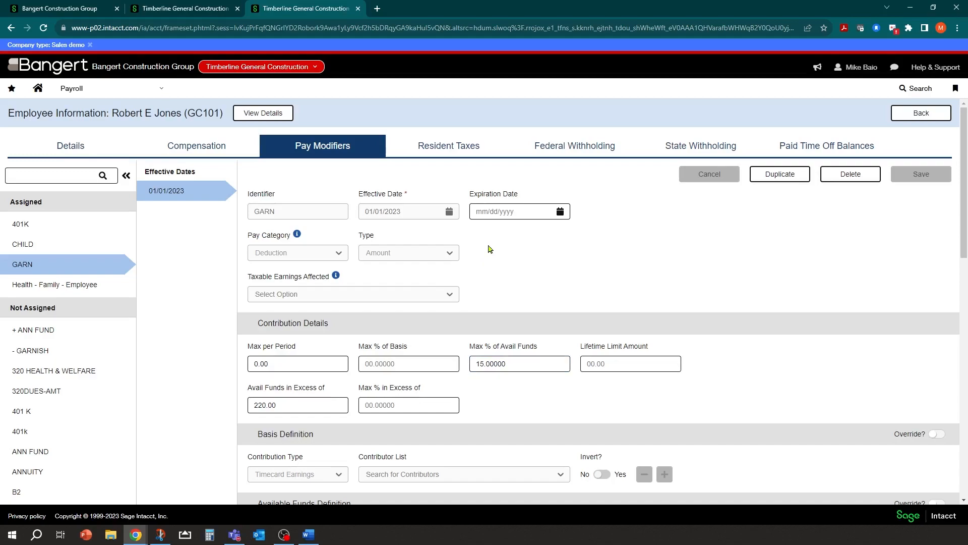
# Step: Examine the saved GARN settings and the employee's lists of assigned and unassigned pay modifiers
pyautogui.scroll(-3, 488, 248)
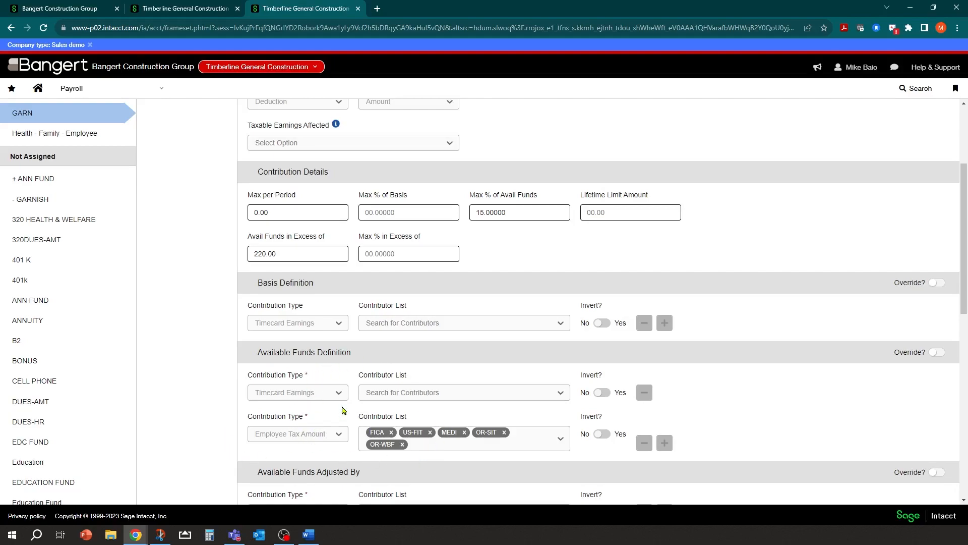
pyautogui.scroll(2, 80, 353)
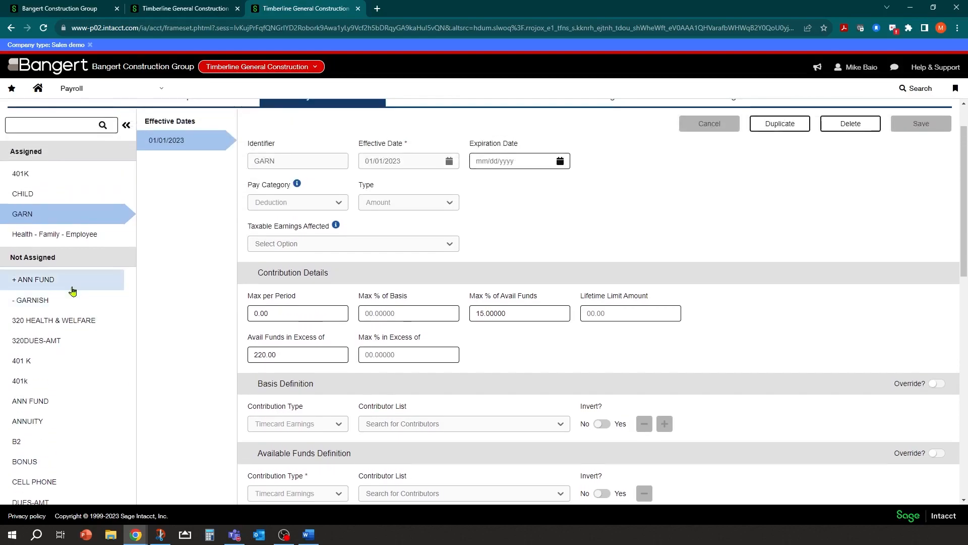
pyautogui.scroll(1, 66, 376)
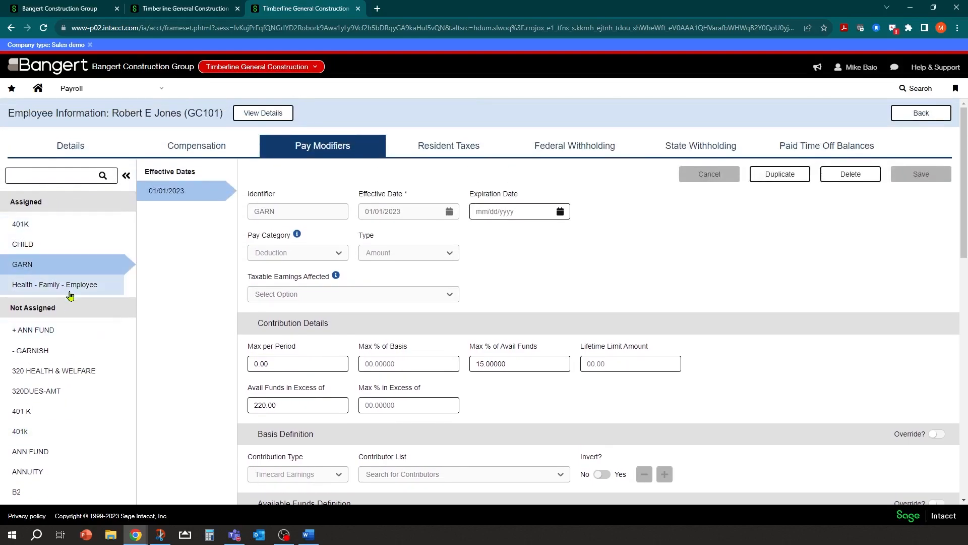
pyautogui.scroll(-3, 71, 297)
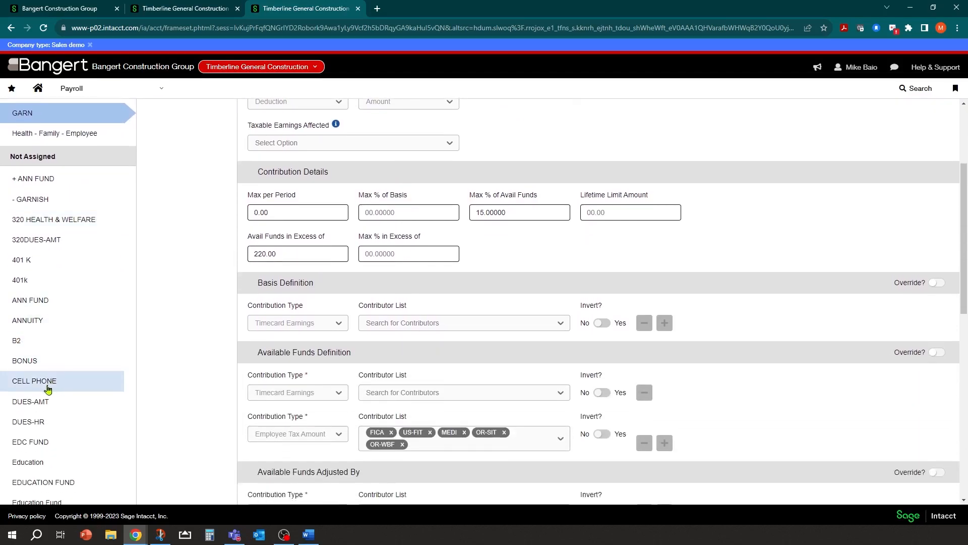
pyautogui.scroll(-5, 46, 386)
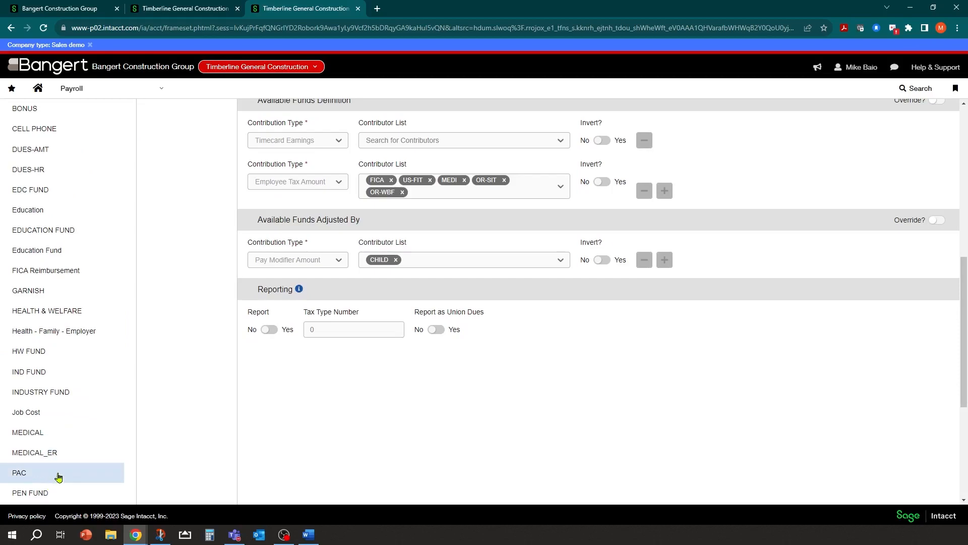
pyautogui.scroll(-1, 60, 466)
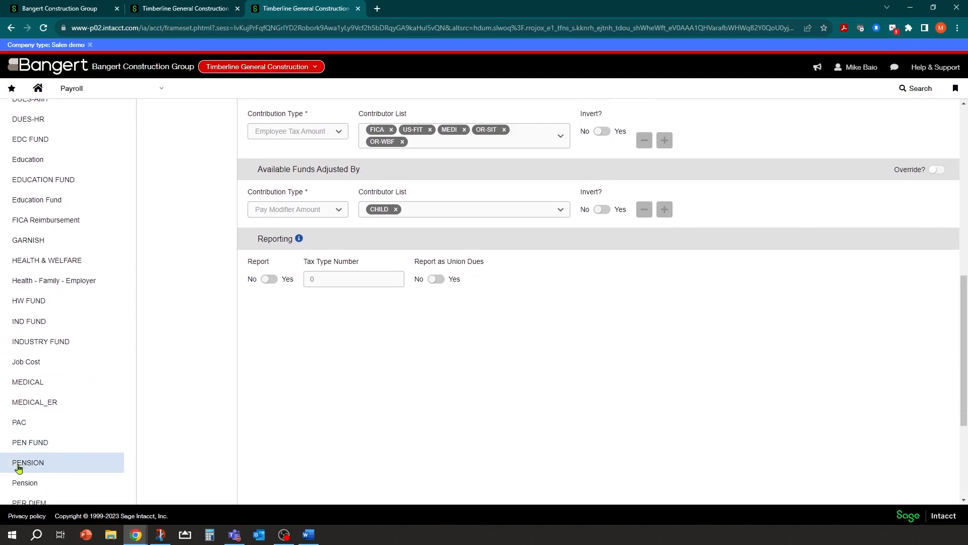
pyautogui.scroll(7, 43, 459)
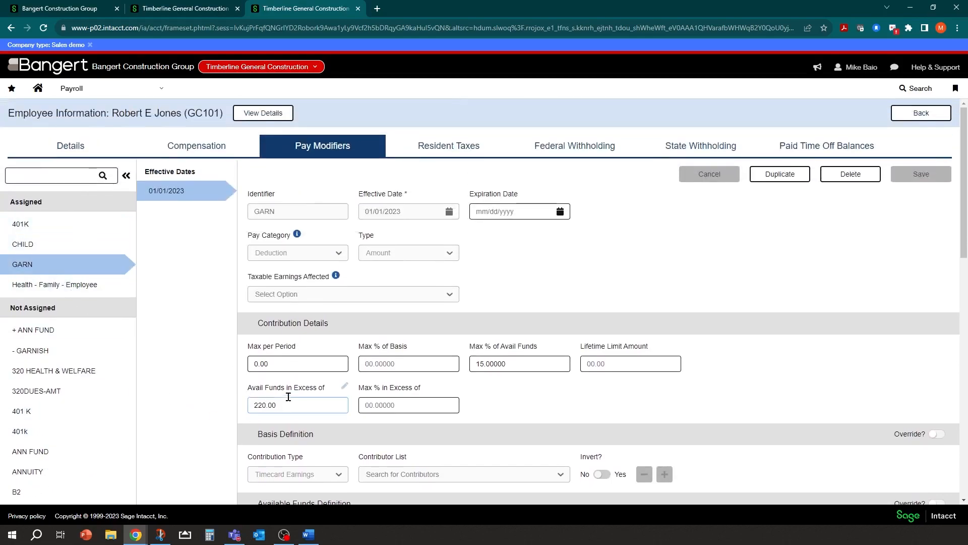
# Step: Review the available funds definitions and adjustments of the employee's GARN modifier, and return to the employee list
pyautogui.scroll(-3, 325, 393)
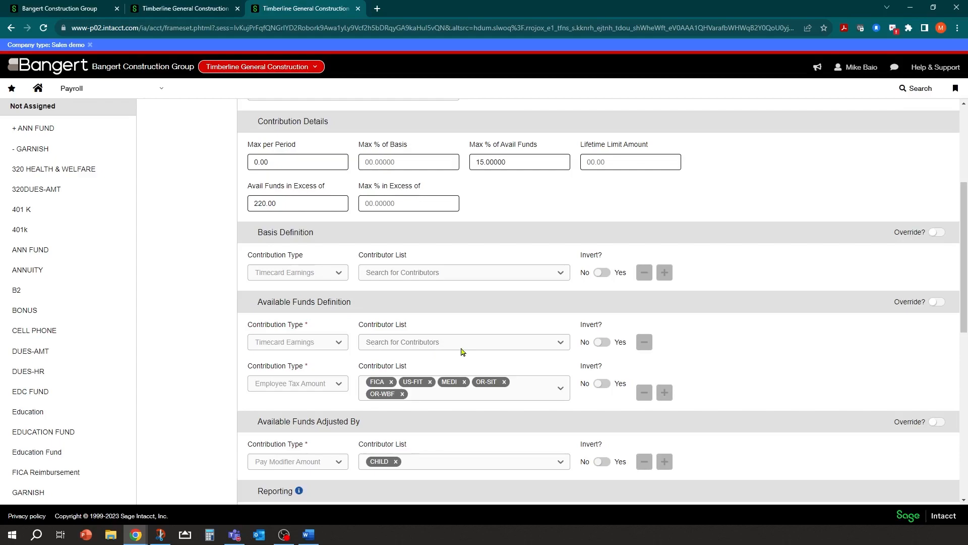
pyautogui.scroll(5, 462, 352)
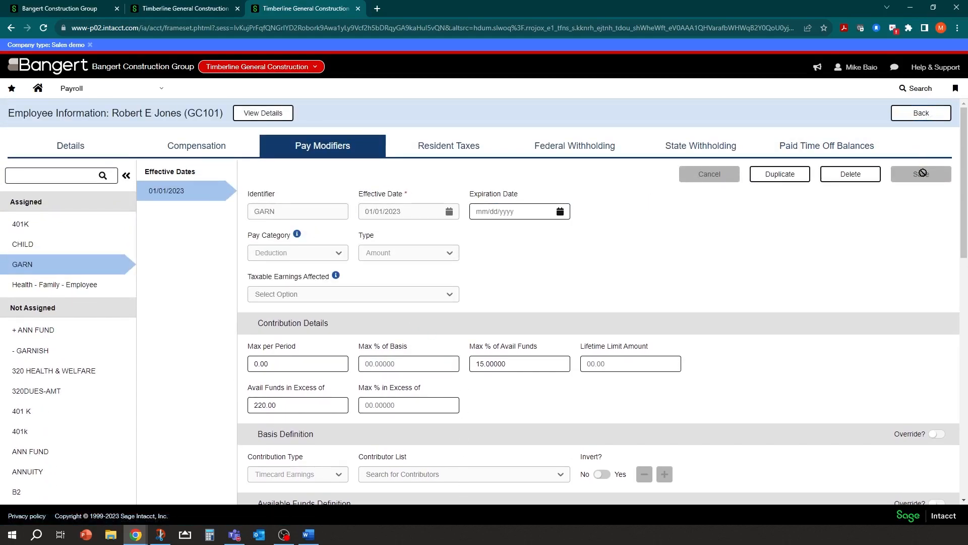
pyautogui.click(915, 115)
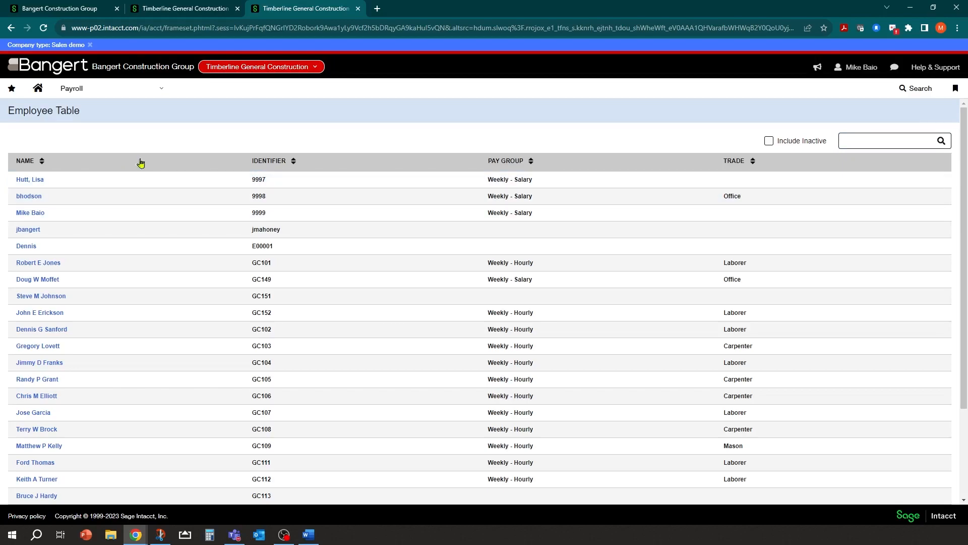
# Step: Open the payroll time cards and select the Weekly - Hourly pay group
pyautogui.click(90, 45)
pyautogui.click(148, 79)
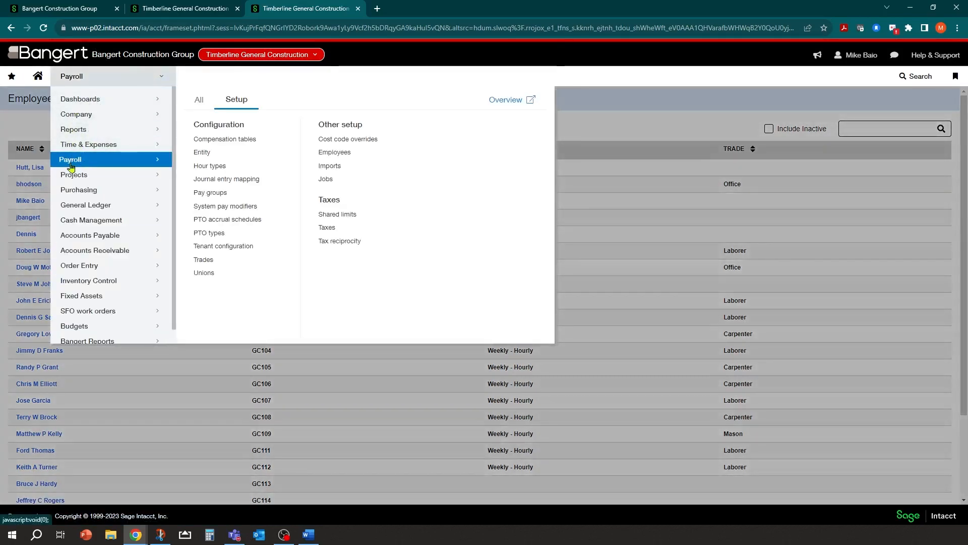
pyautogui.click(201, 103)
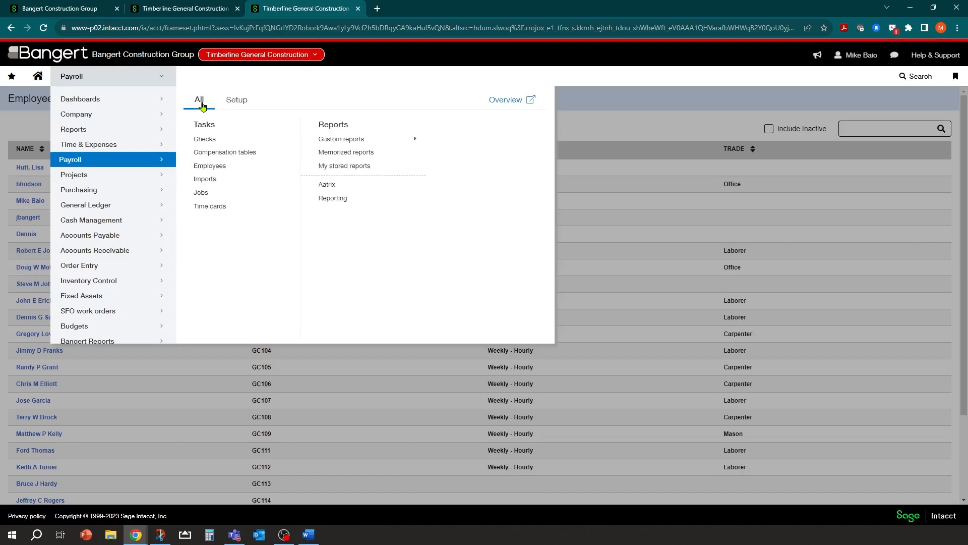
pyautogui.click(215, 207)
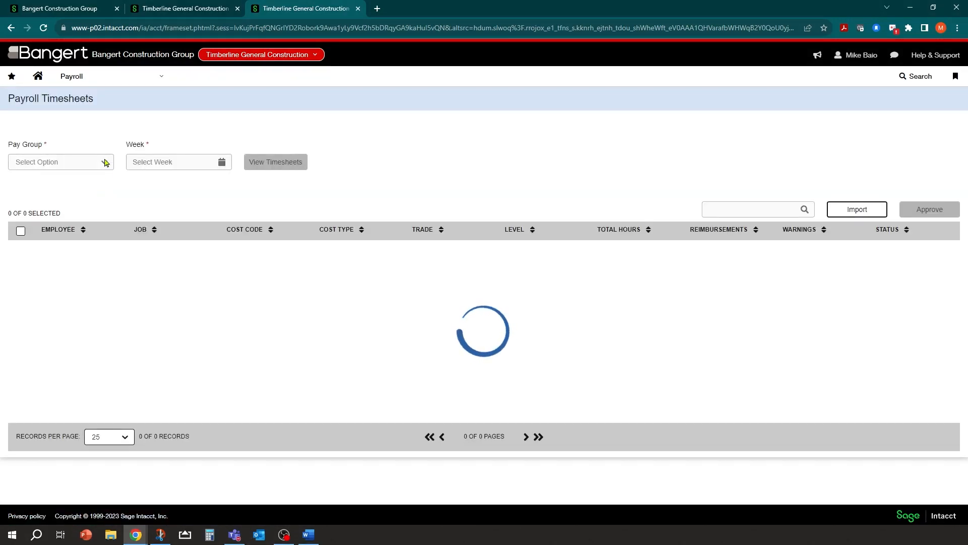
pyautogui.click(105, 163)
pyautogui.click(61, 202)
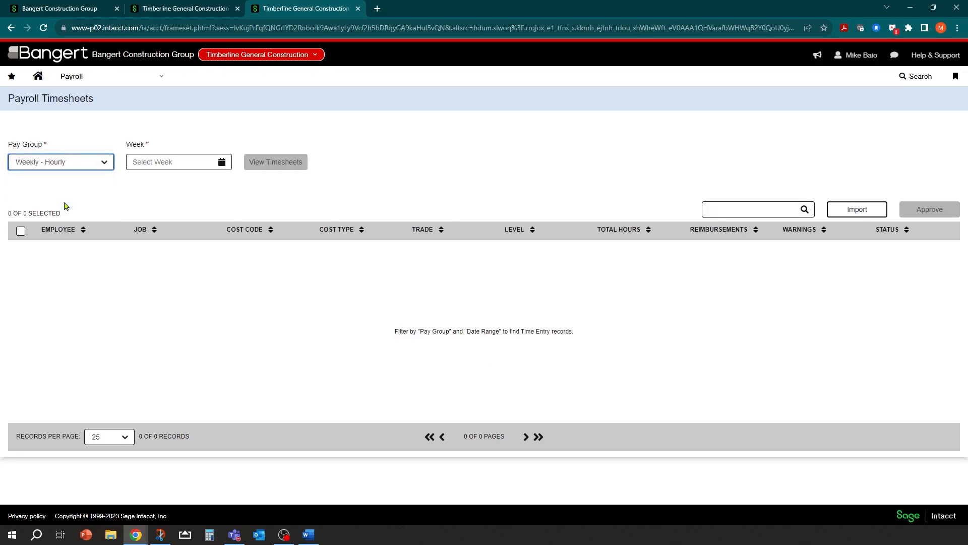
# Step: Set the timesheet week to 08/13/2023 - 08/19/2023 and load its timesheets
pyautogui.click(222, 161)
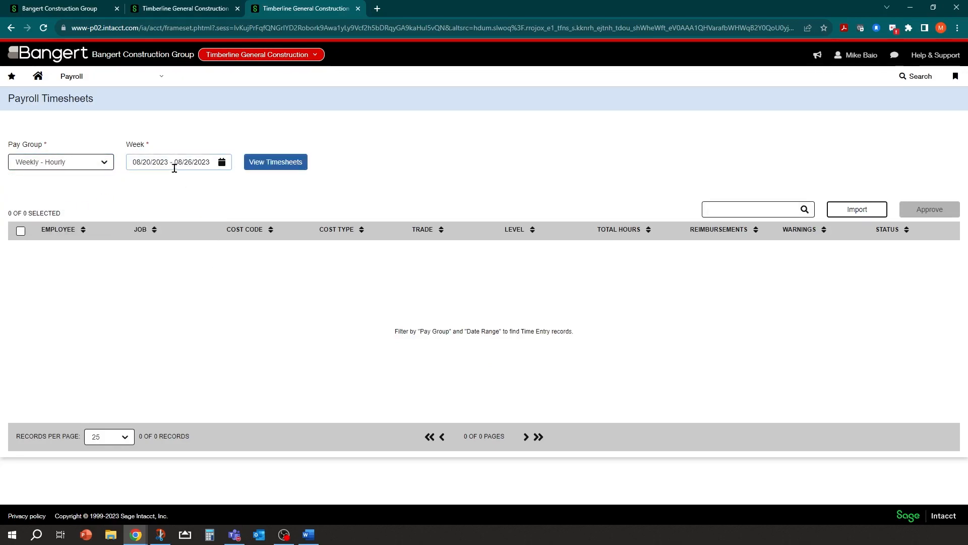
pyautogui.click(276, 166)
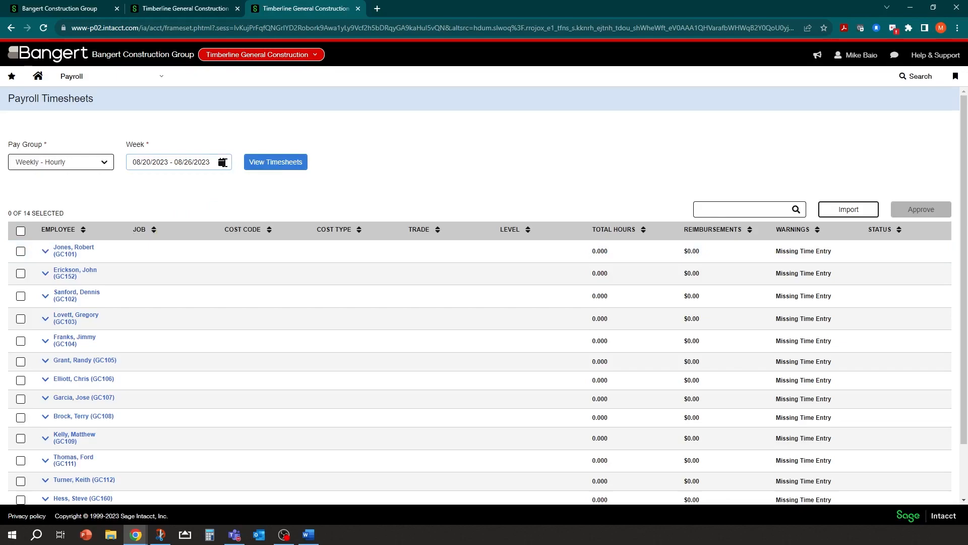
pyautogui.click(223, 162)
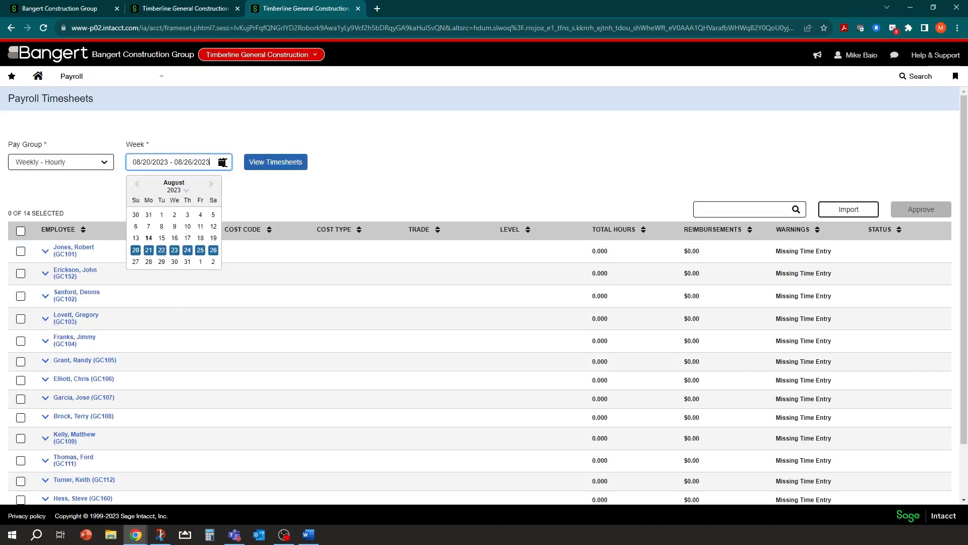
pyautogui.click(213, 242)
pyautogui.click(281, 164)
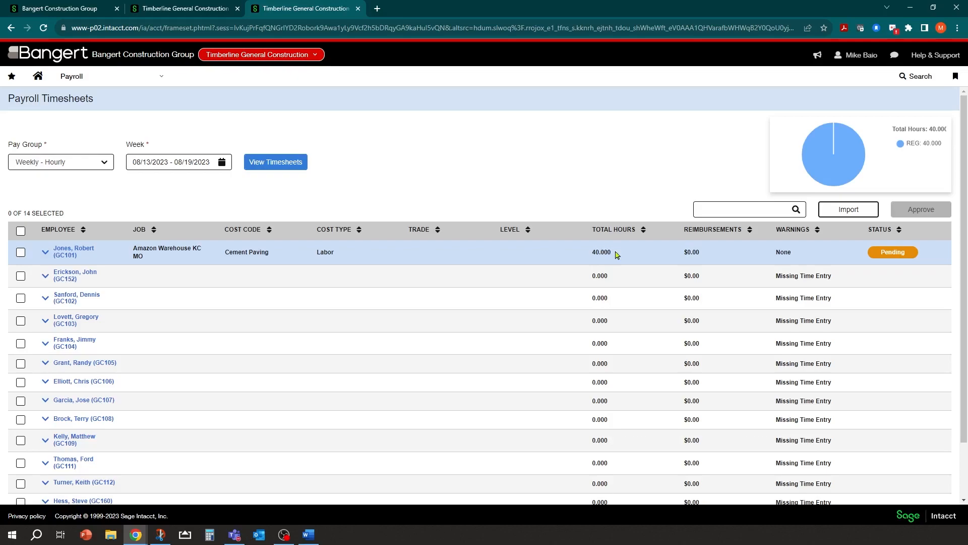
# Step: Check the daily hours on the employee's pending Amazon Warehouse KC MO timesheet and approve it
pyautogui.click(45, 252)
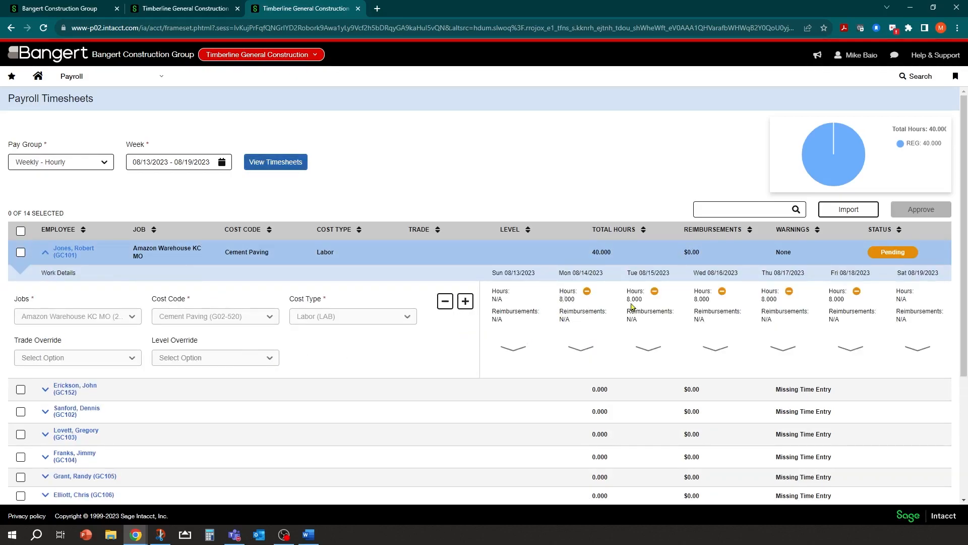
pyautogui.click(45, 254)
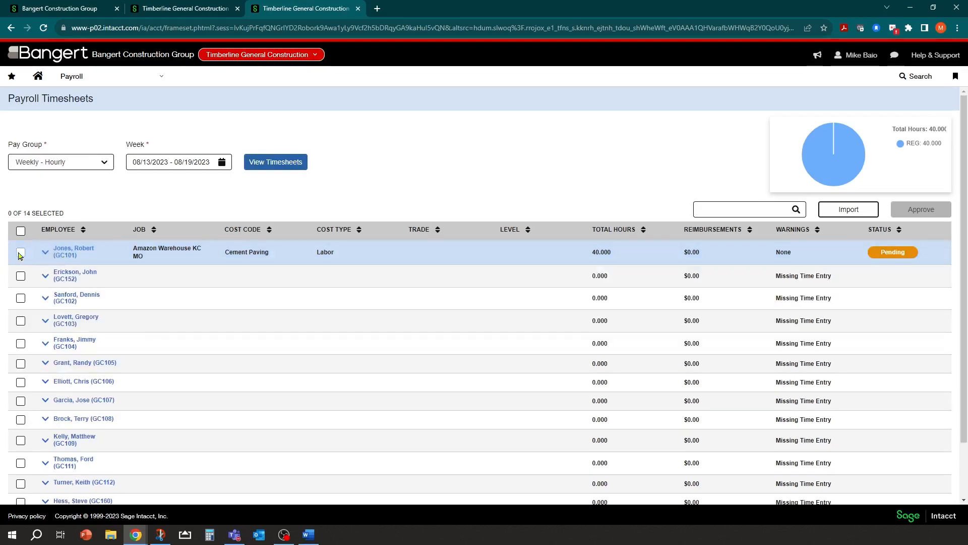
pyautogui.click(20, 252)
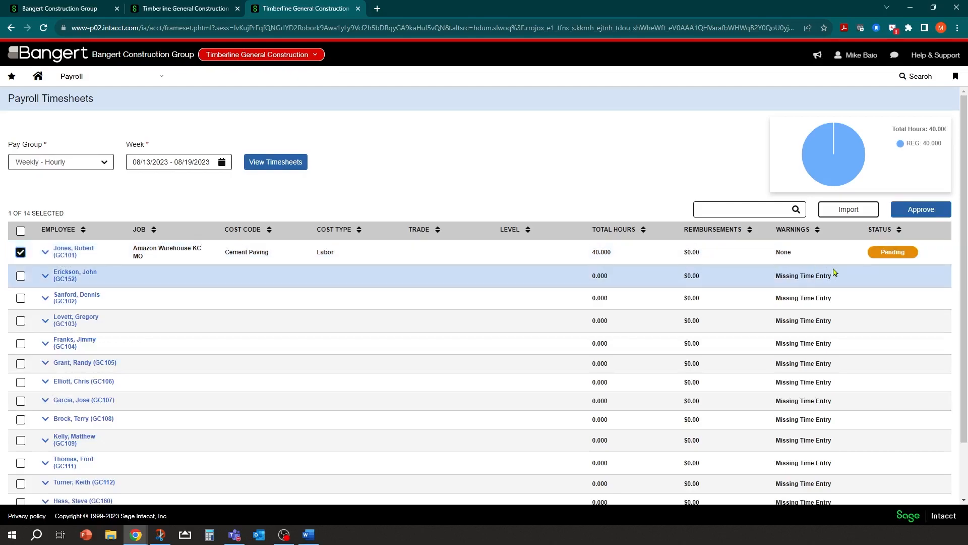
pyautogui.click(915, 213)
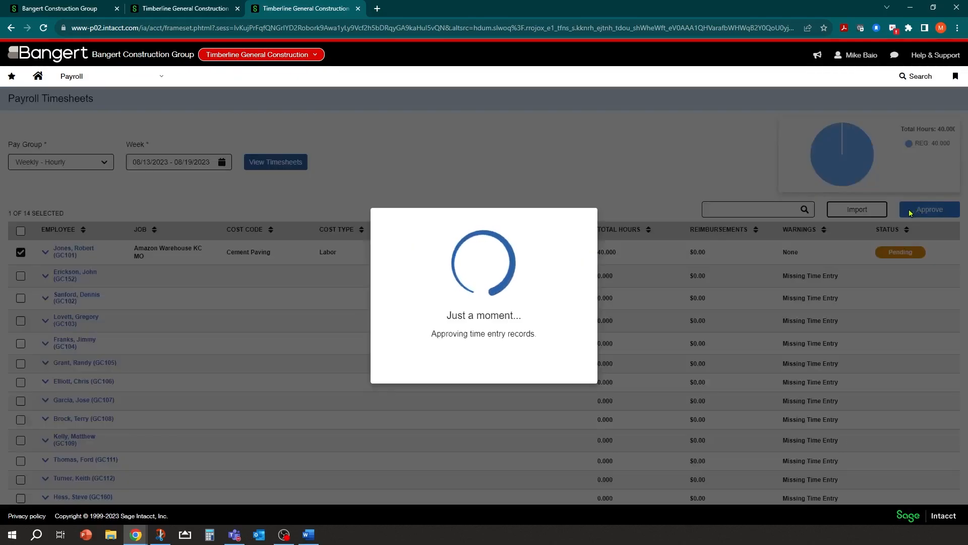
pyautogui.click(484, 361)
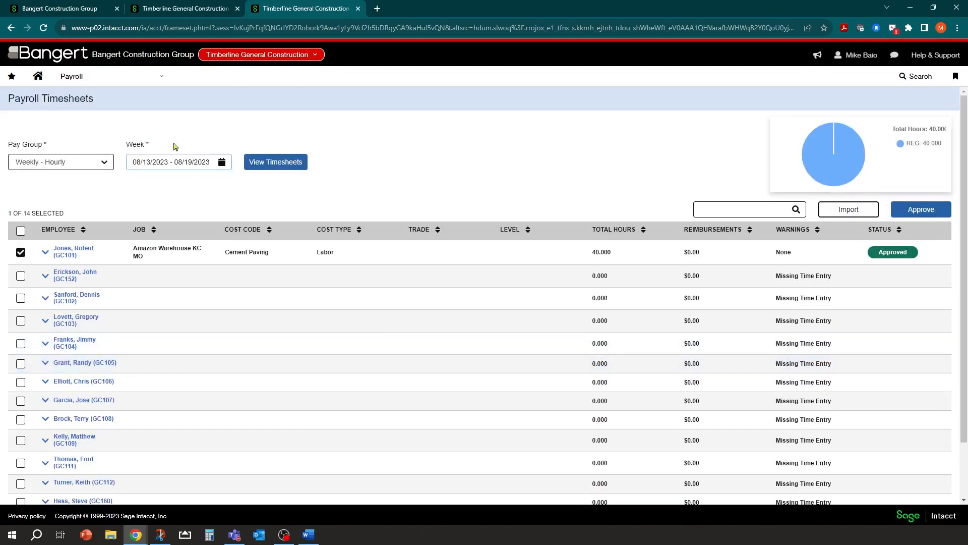
# Step: Open the payroll checks and set up check generation for the Weekly - Hourly pay group, excluding salary employees
pyautogui.click(154, 79)
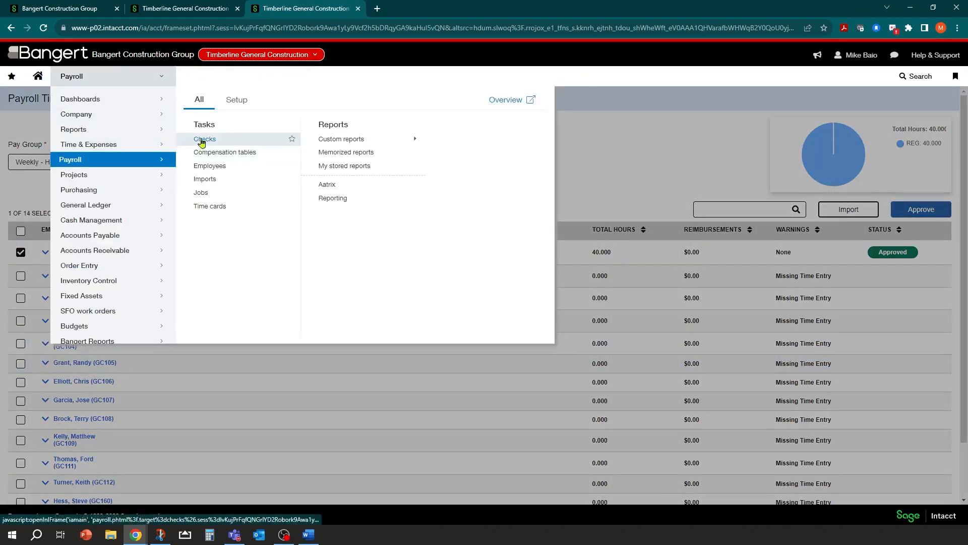
pyautogui.click(202, 139)
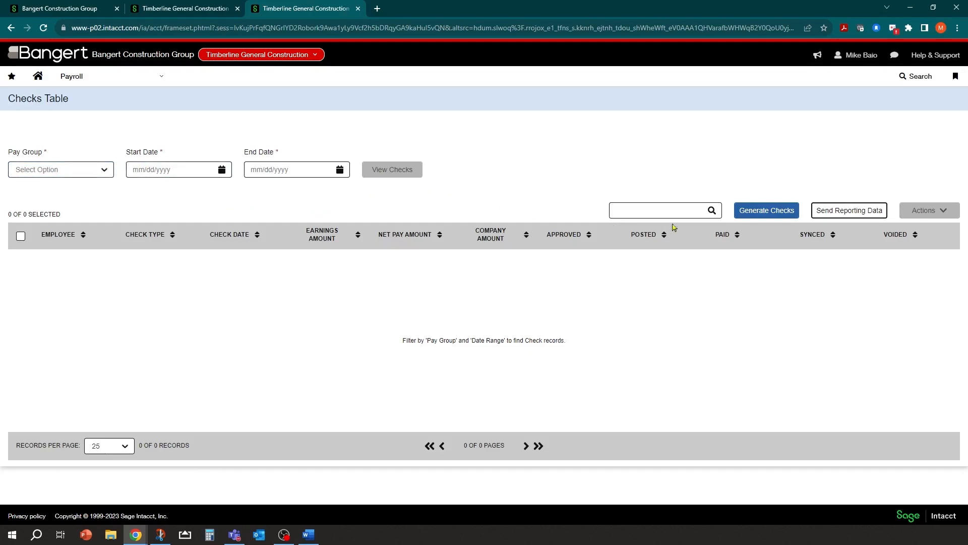
pyautogui.click(762, 217)
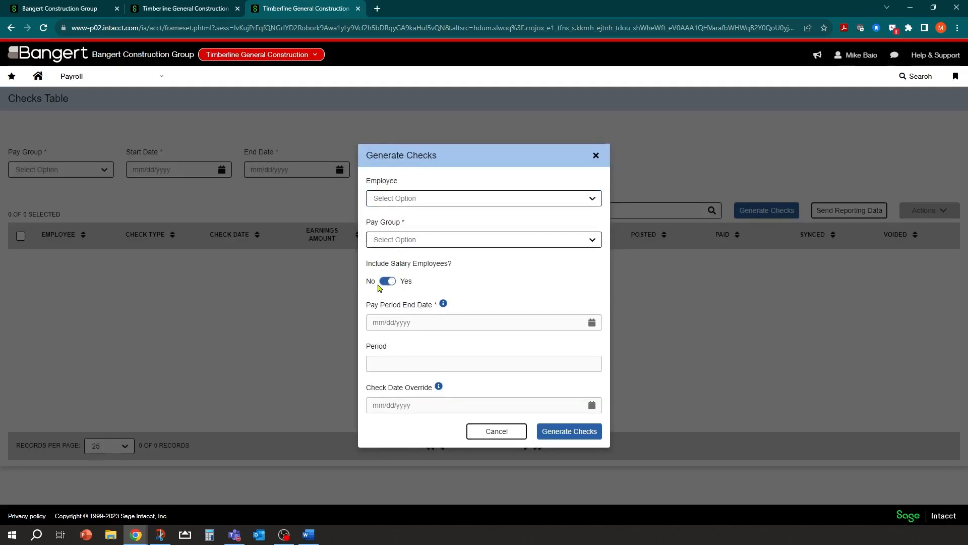
pyautogui.click(388, 242)
pyautogui.click(423, 279)
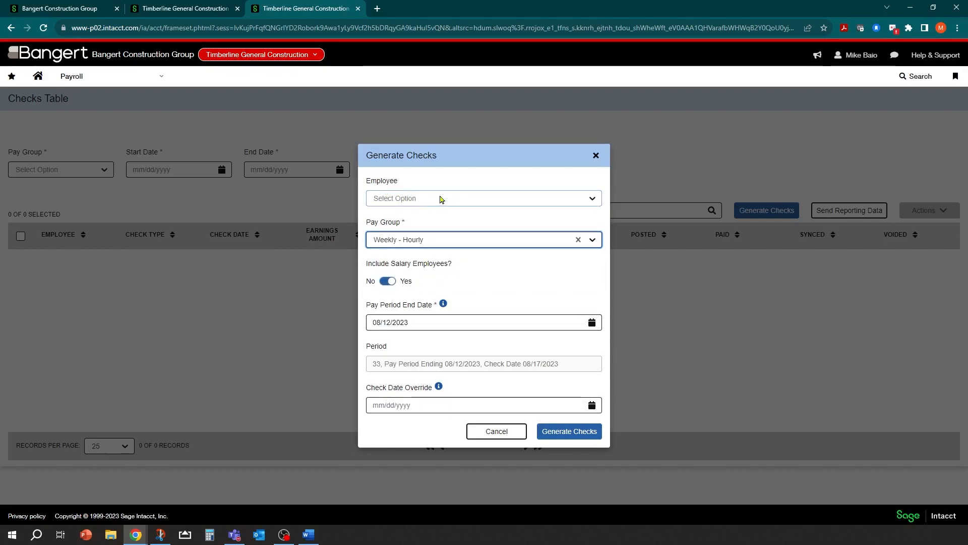
pyautogui.click(388, 280)
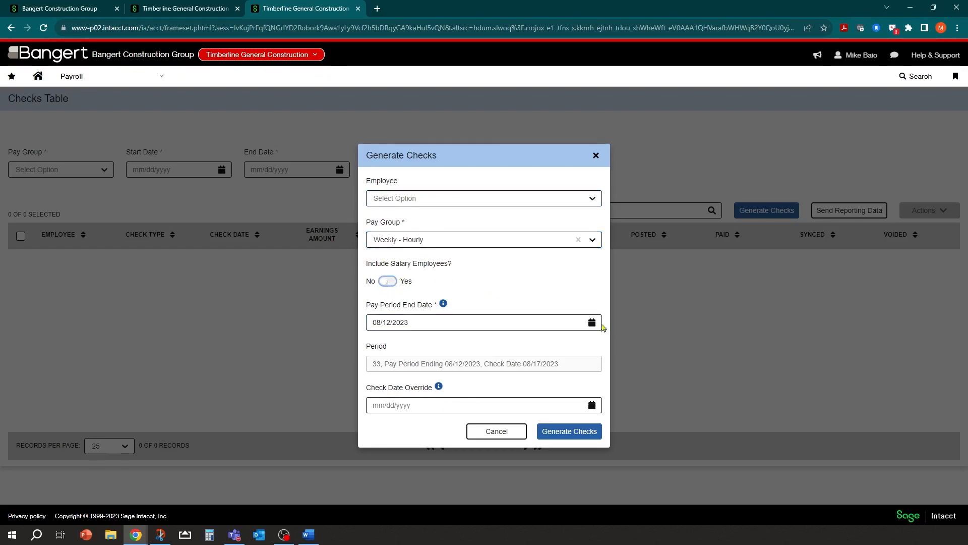
# Step: Set the pay period end date to 08/19/2023 and generate the checks
pyautogui.click(448, 323)
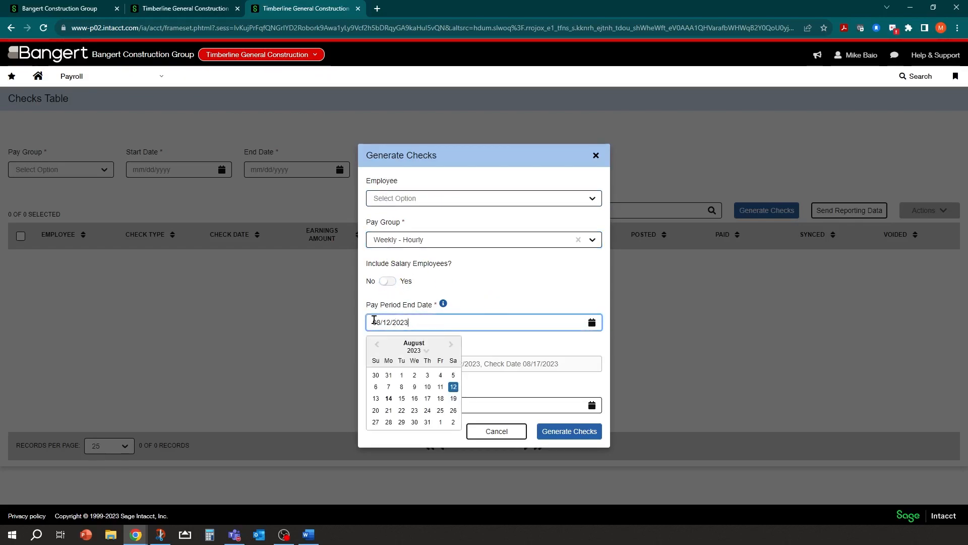
pyautogui.click(453, 400)
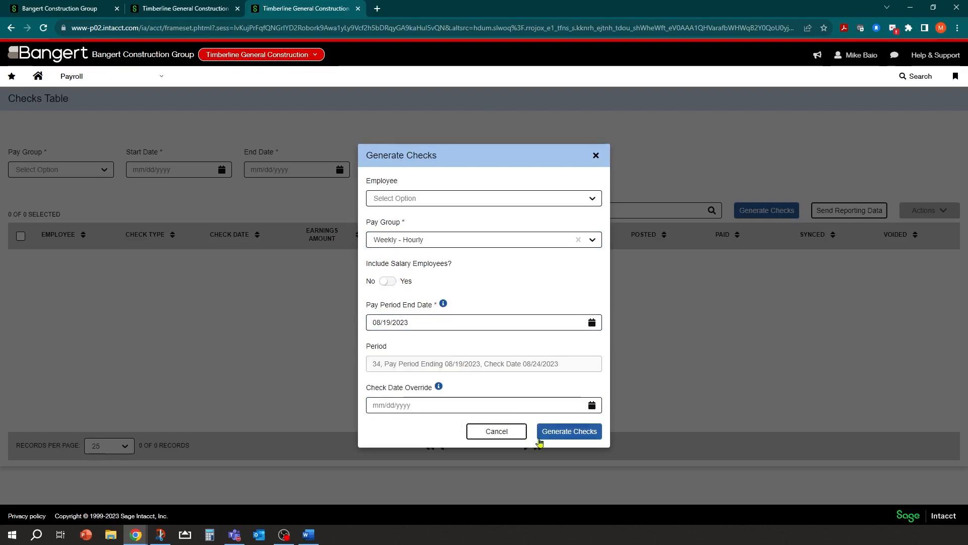
pyautogui.click(560, 432)
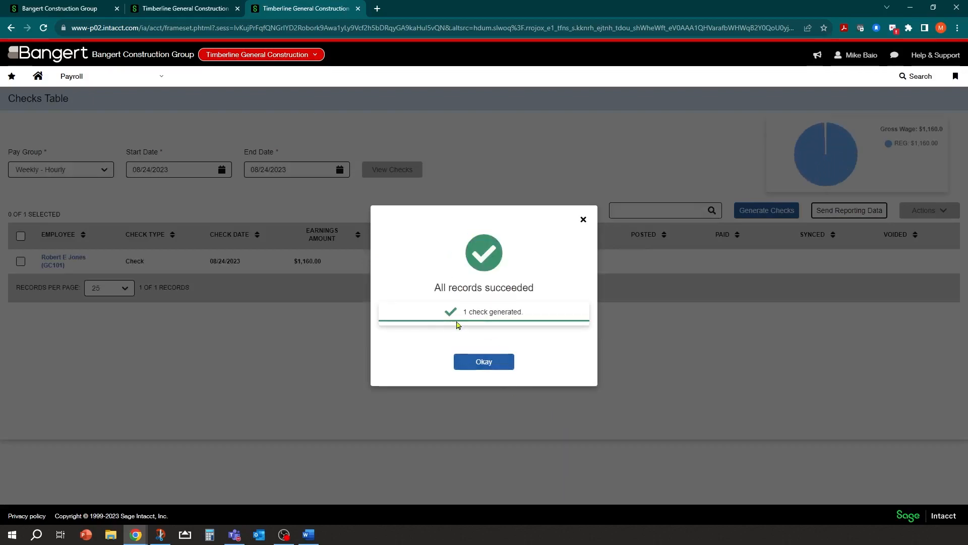
pyautogui.click(481, 361)
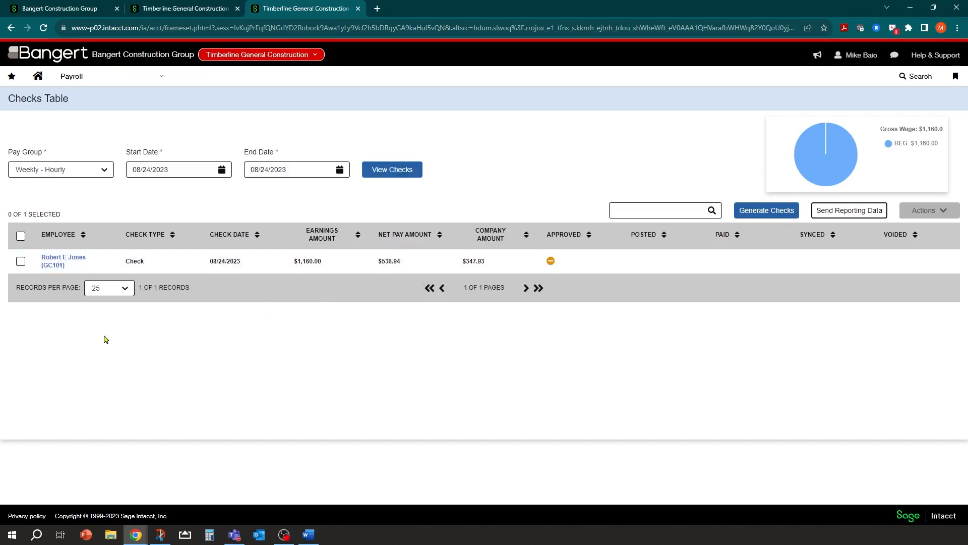
# Step: Open the employee's generated check and examine the GARN amount among the deductions
pyautogui.click(60, 262)
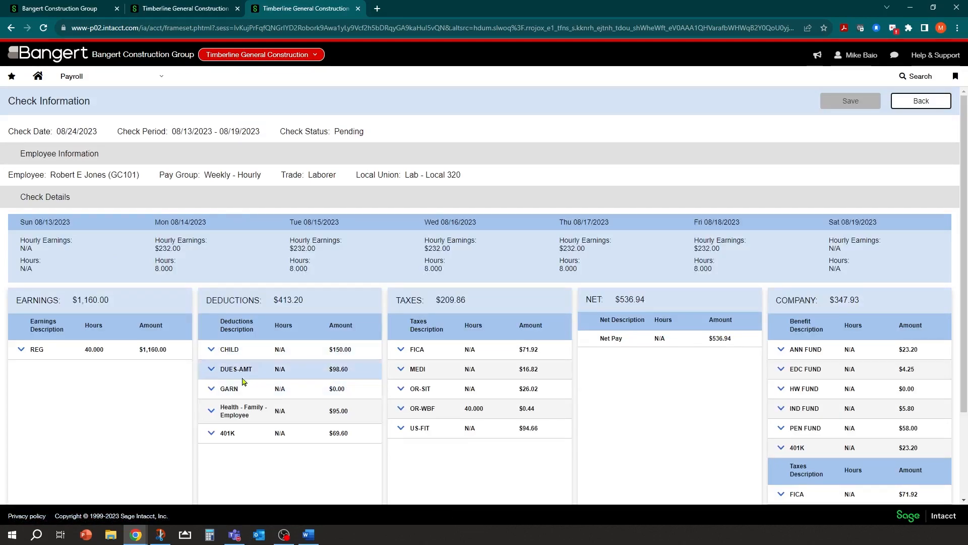
pyautogui.moveTo(327, 392); pyautogui.dragTo(350, 394)
pyautogui.click(361, 390)
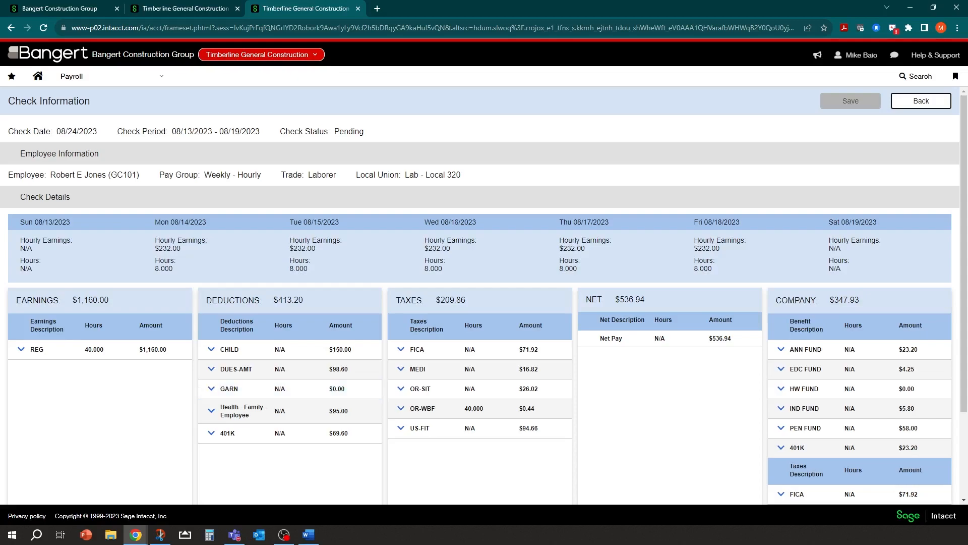
# Step: Switch to the Word garnishment notes, place them beside the check, and compare the wages, taxes and available funds
pyautogui.click(308, 534)
pyautogui.moveTo(43, 166); pyautogui.dragTo(716, 52)
pyautogui.scroll(-2, 670, 256)
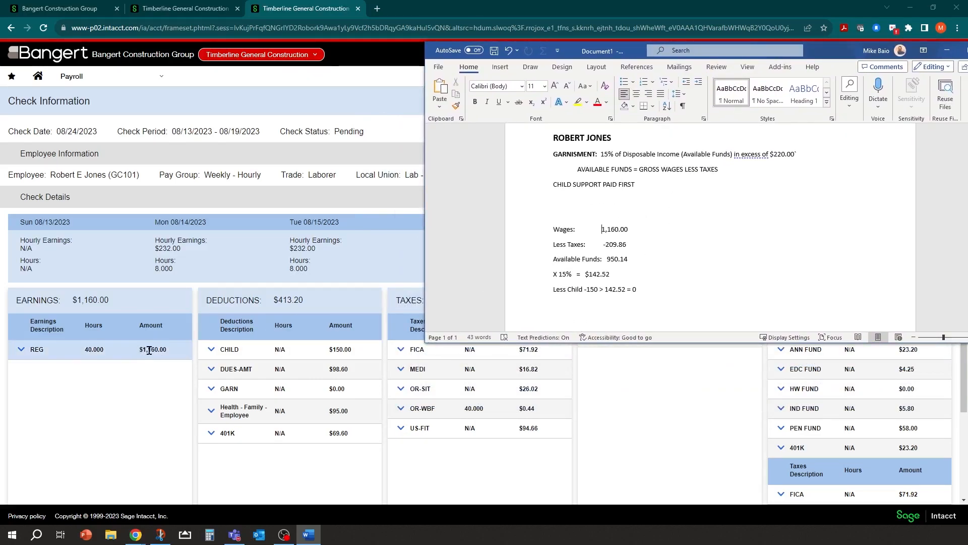
pyautogui.moveTo(602, 245); pyautogui.dragTo(631, 247)
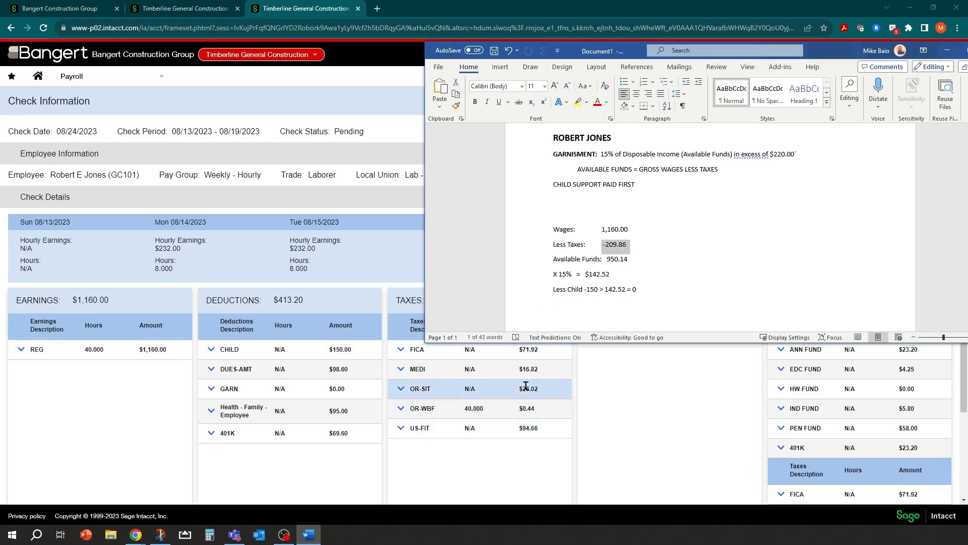
pyautogui.click(638, 260)
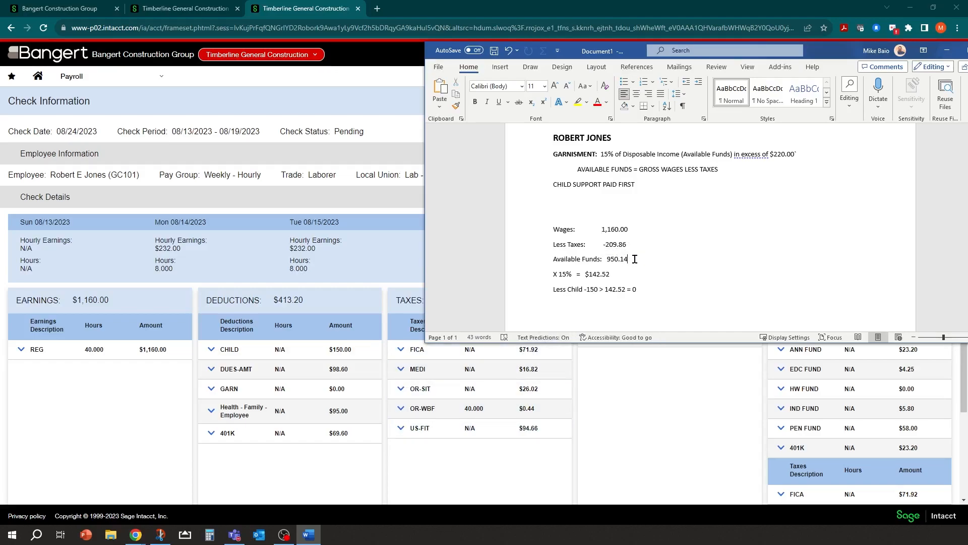
# Step: Examine the notes' 15% garnishment calculation and child support offset, and reposition the notes window over the check
pyautogui.click(558, 274)
pyautogui.doubleClick(603, 275)
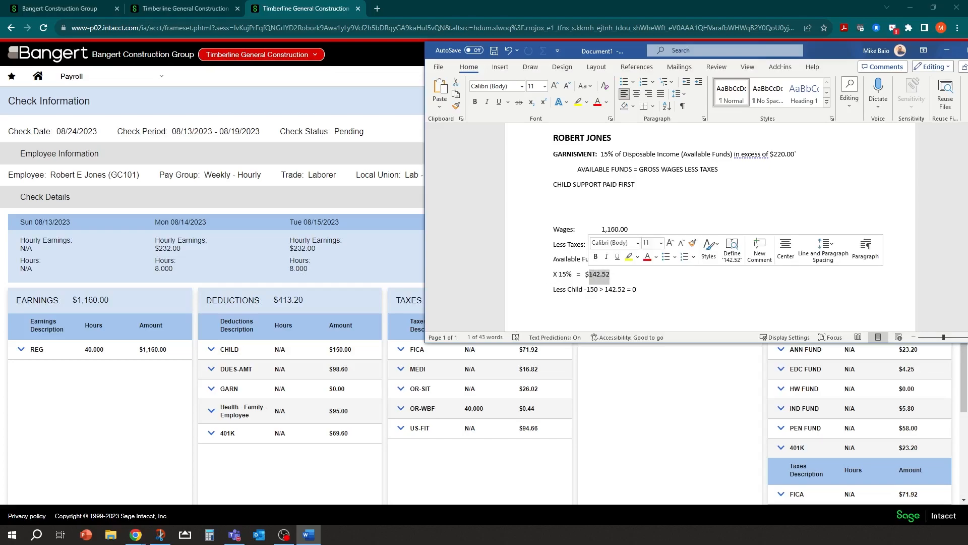
pyautogui.click(622, 270)
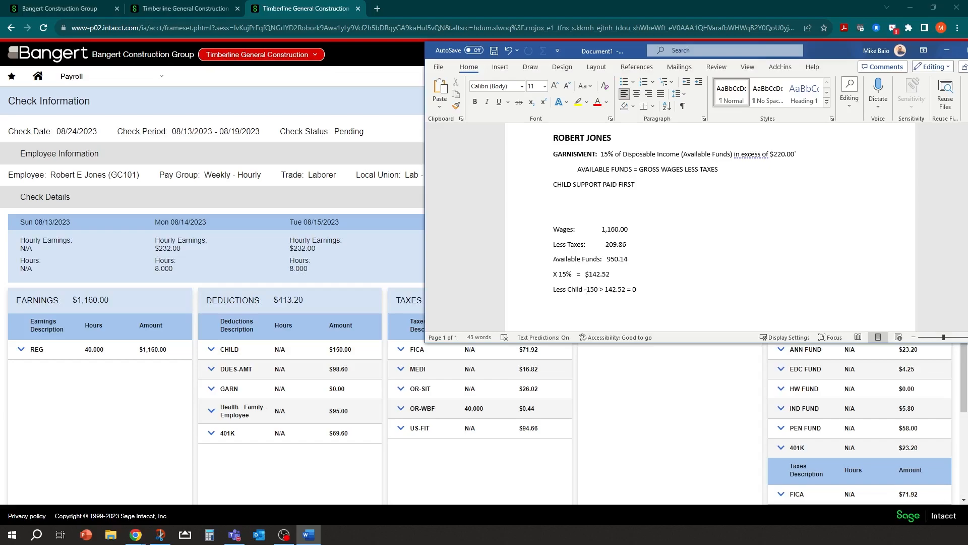
pyautogui.moveTo(552, 290); pyautogui.dragTo(604, 290)
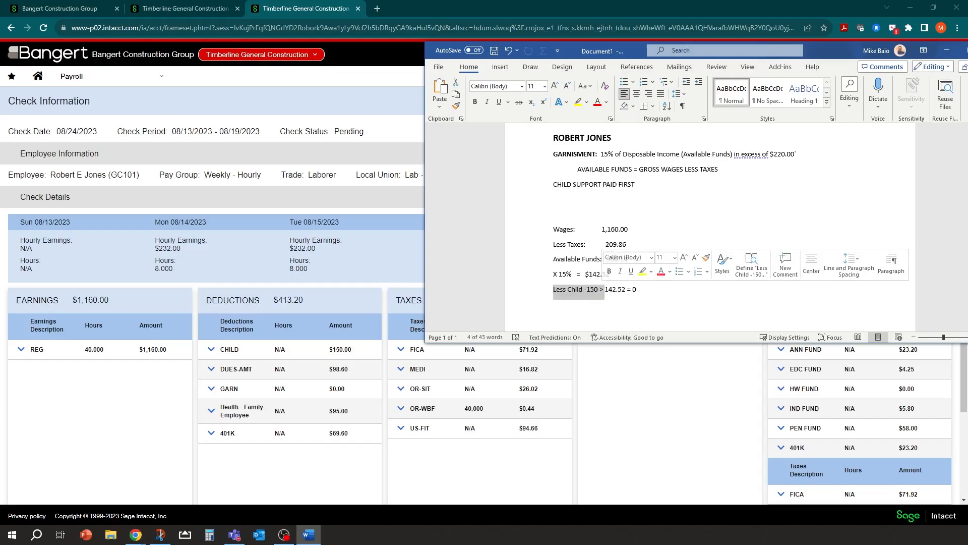
pyautogui.click(669, 223)
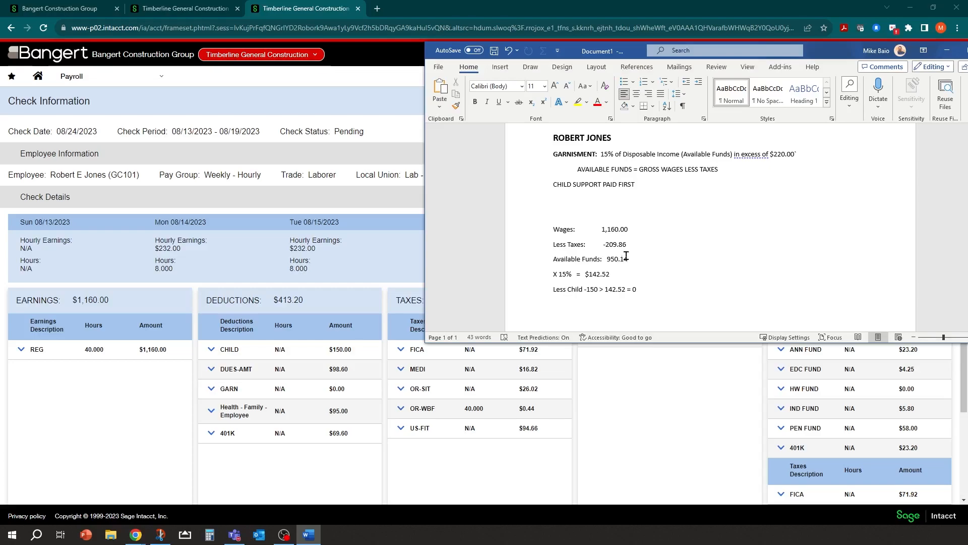
pyautogui.moveTo(832, 50); pyautogui.dragTo(706, 94)
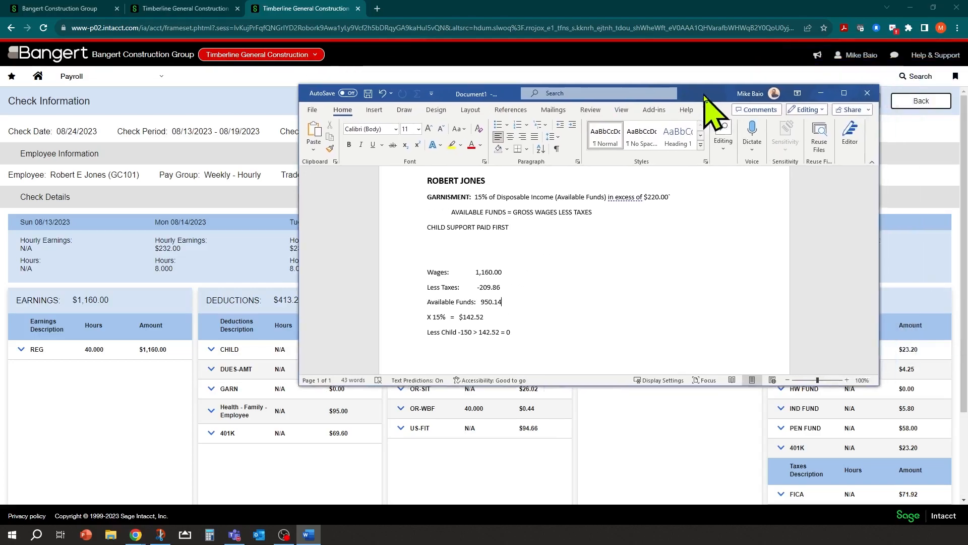
# Step: Close the Word notes without saving, and set the hourly rate of the 08/14/2023 REG earnings on the check to 50
pyautogui.click(868, 95)
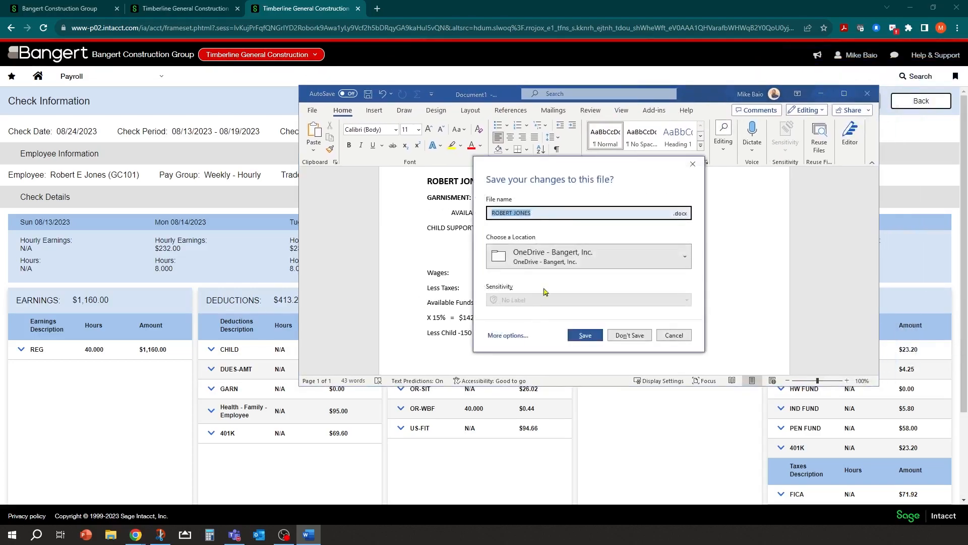
pyautogui.click(631, 335)
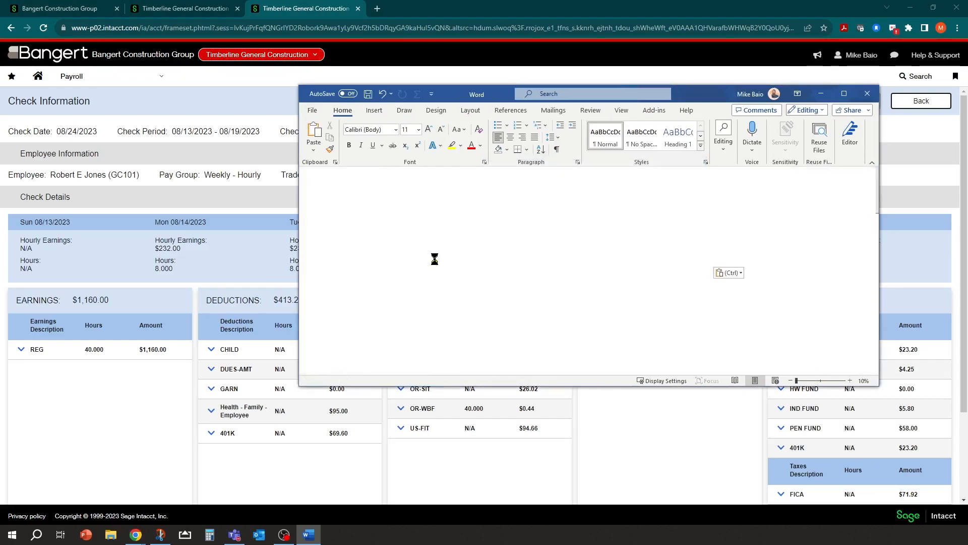
pyautogui.click(21, 349)
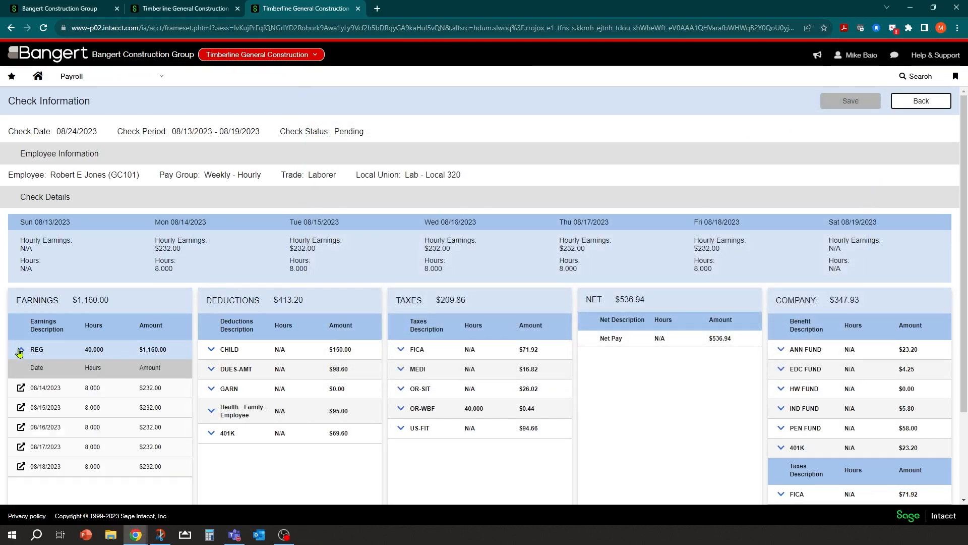
pyautogui.click(20, 388)
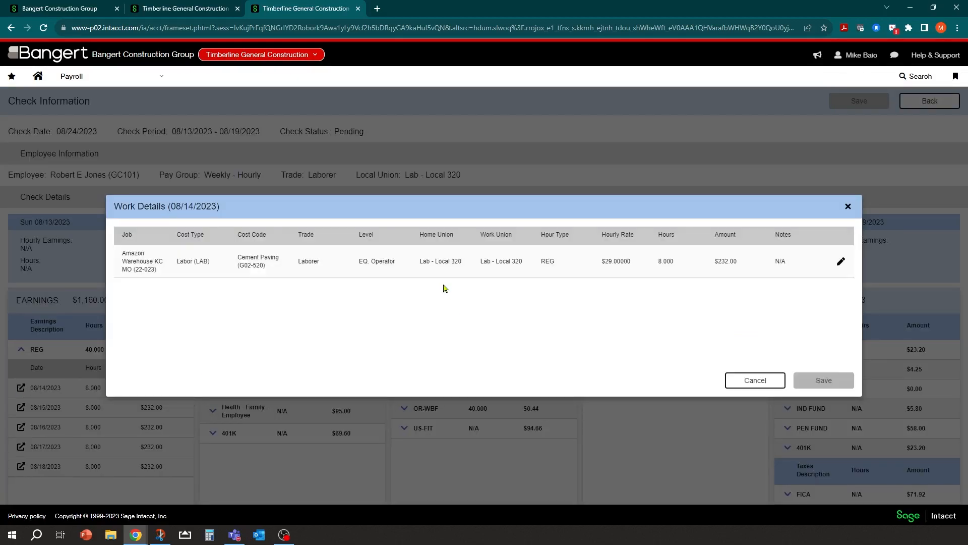
pyautogui.click(840, 265)
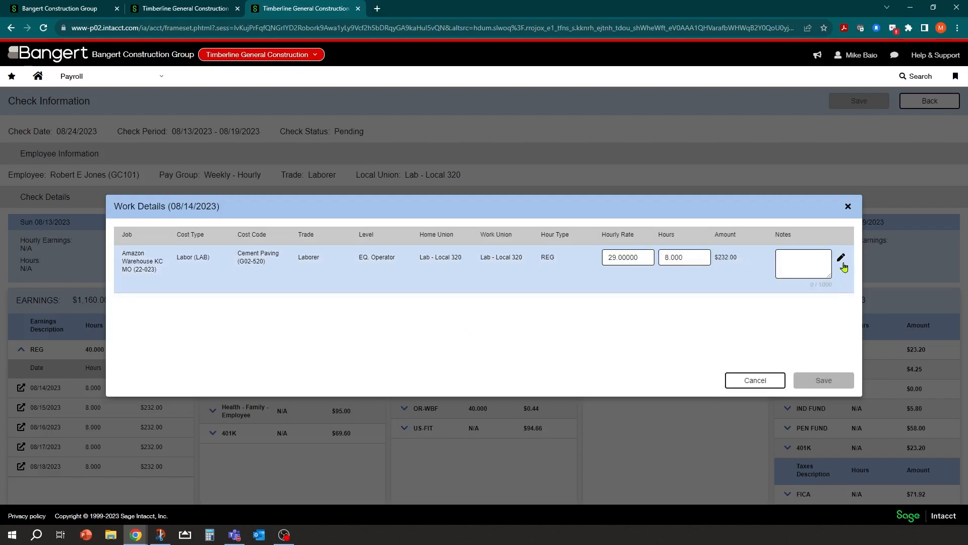
pyautogui.doubleClick(686, 257)
pyautogui.doubleClick(638, 252)
pyautogui.write('50')
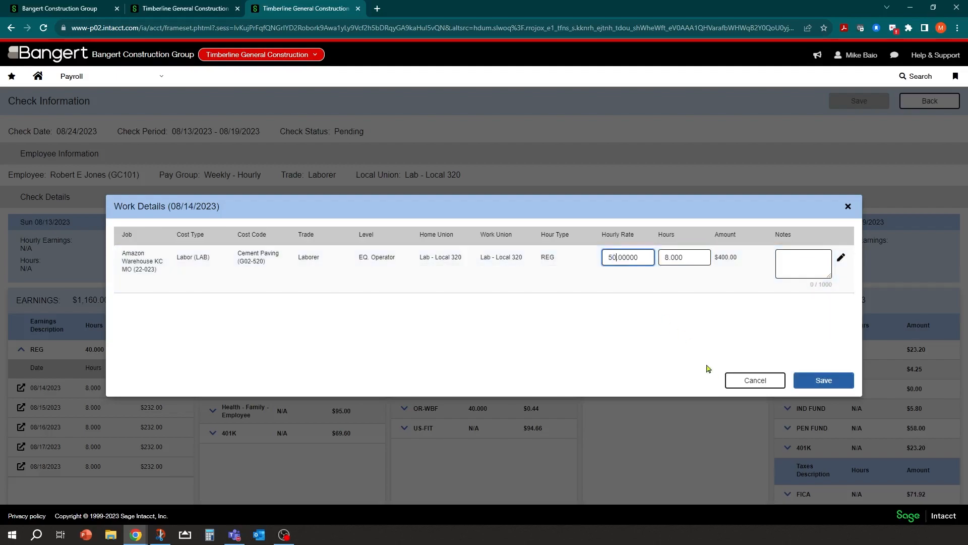
pyautogui.click(826, 380)
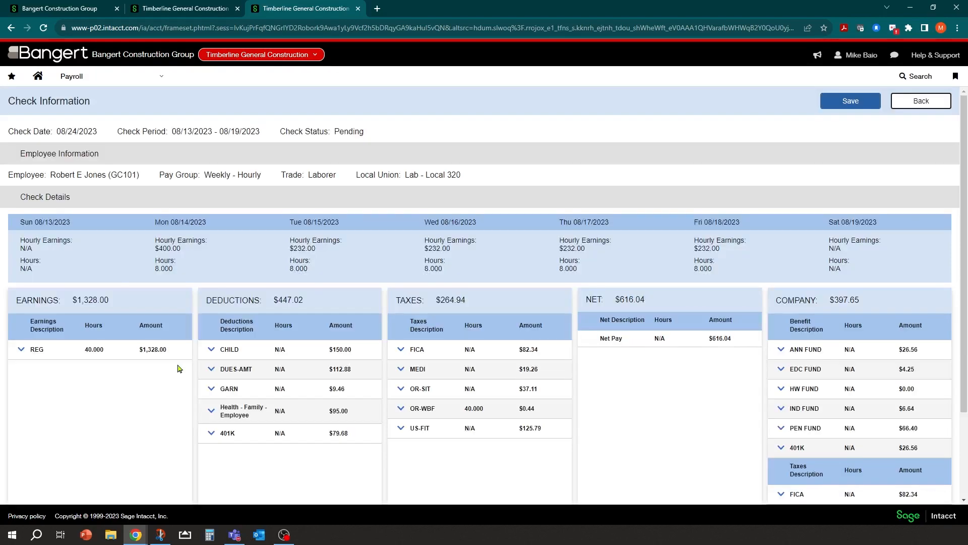
# Step: Set the hourly rate of the 08/16/2023 REG earnings to 50 and save the work details
pyautogui.click(21, 350)
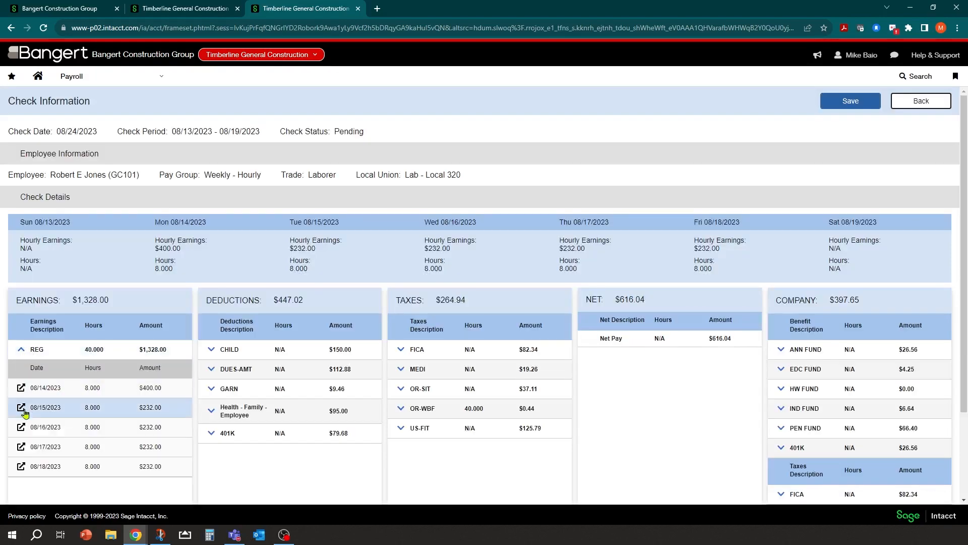
pyautogui.click(21, 427)
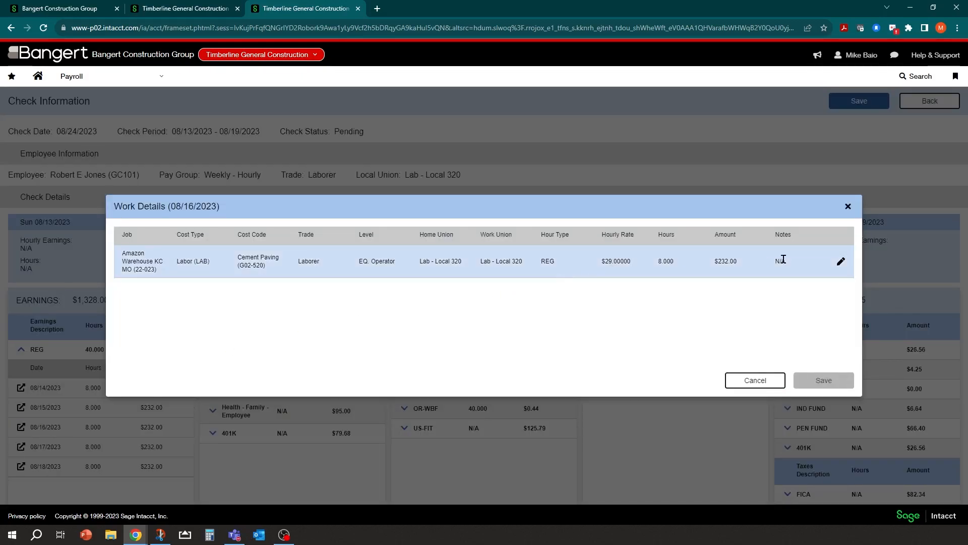
pyautogui.click(841, 261)
pyautogui.moveTo(648, 257); pyautogui.dragTo(591, 263)
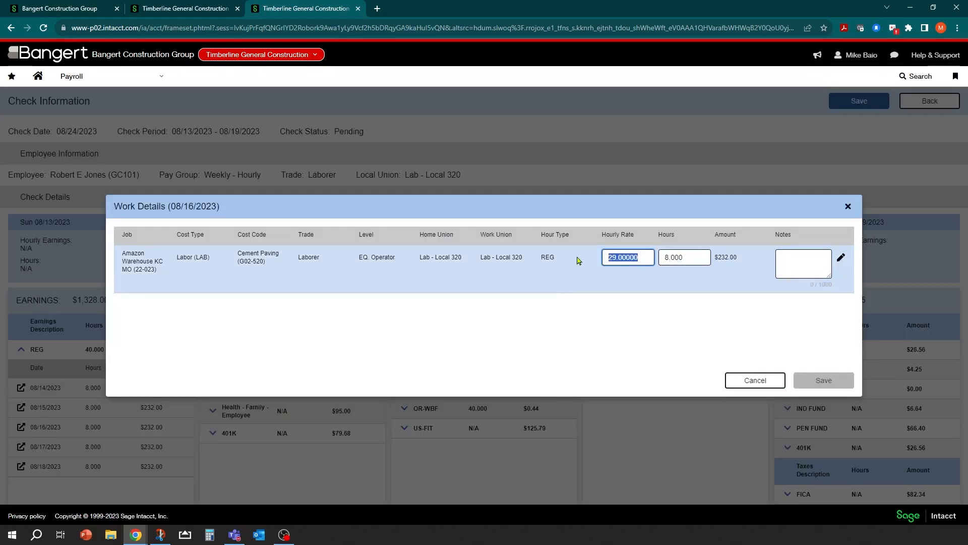
pyautogui.write('30')
pyautogui.click(823, 380)
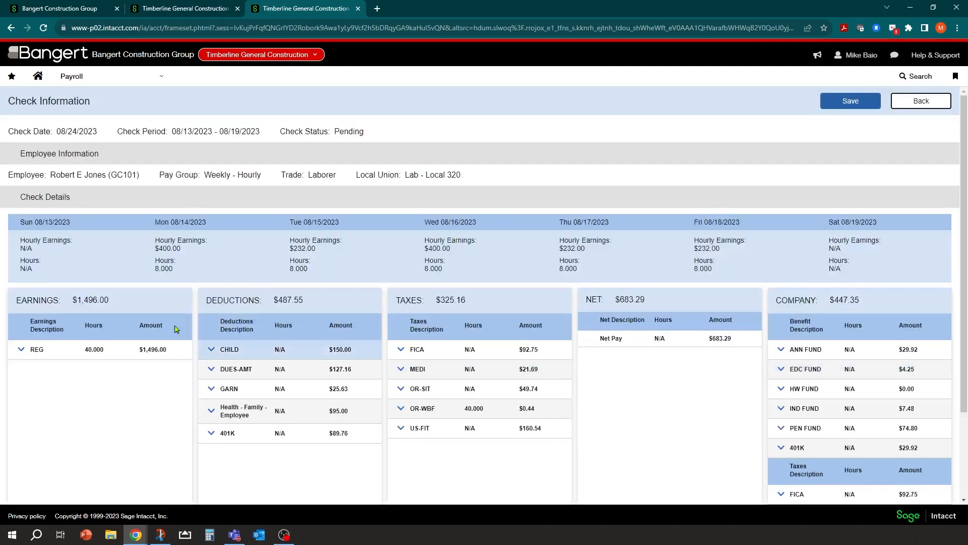
# Step: Set the hourly rate of the 08/17/2023 REG earnings to 60 and save the work details
pyautogui.click(22, 350)
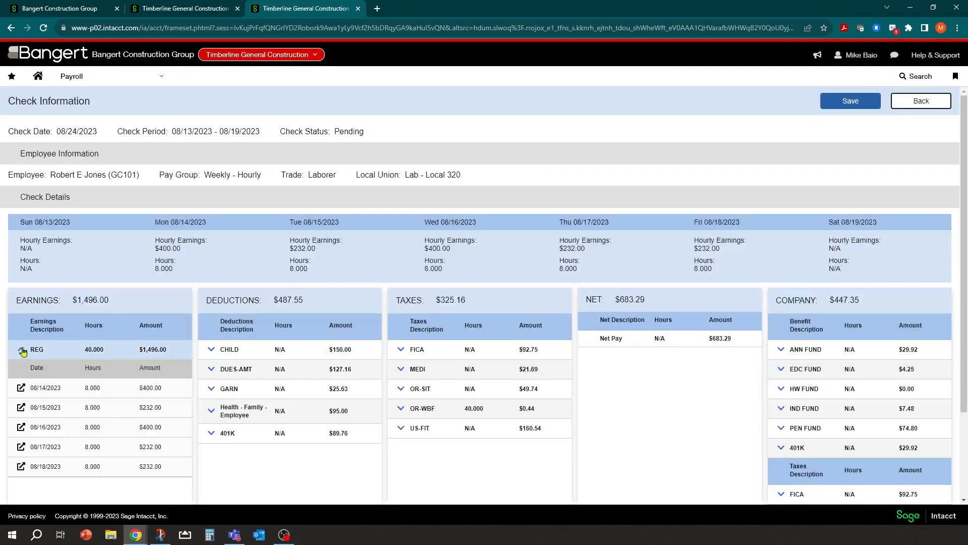
pyautogui.click(22, 447)
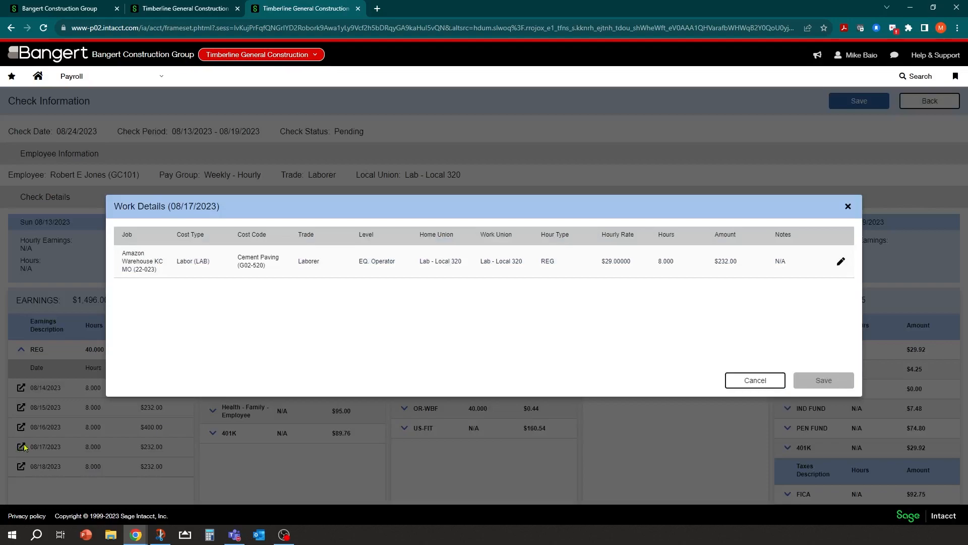
pyautogui.click(841, 261)
pyautogui.moveTo(650, 259); pyautogui.dragTo(526, 270)
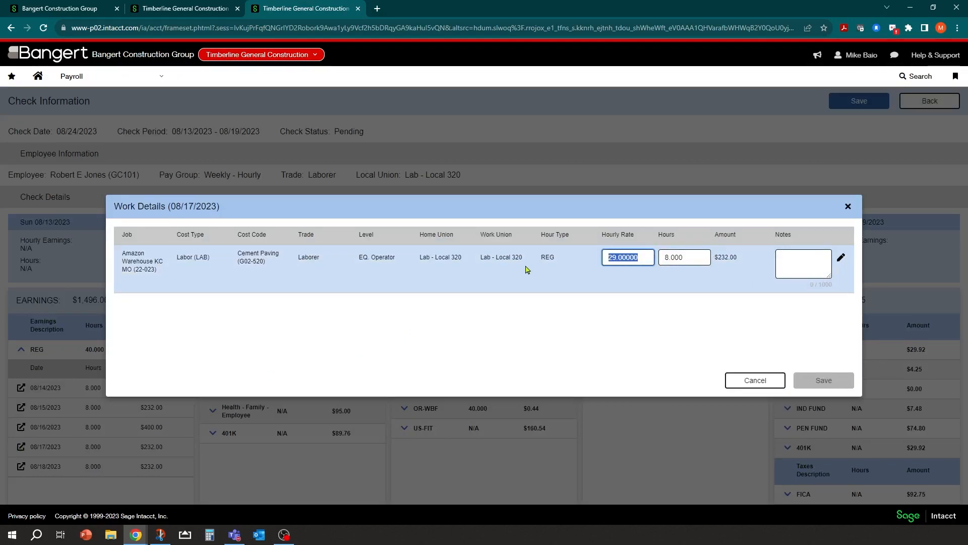
pyautogui.write('60')
pyautogui.click(813, 382)
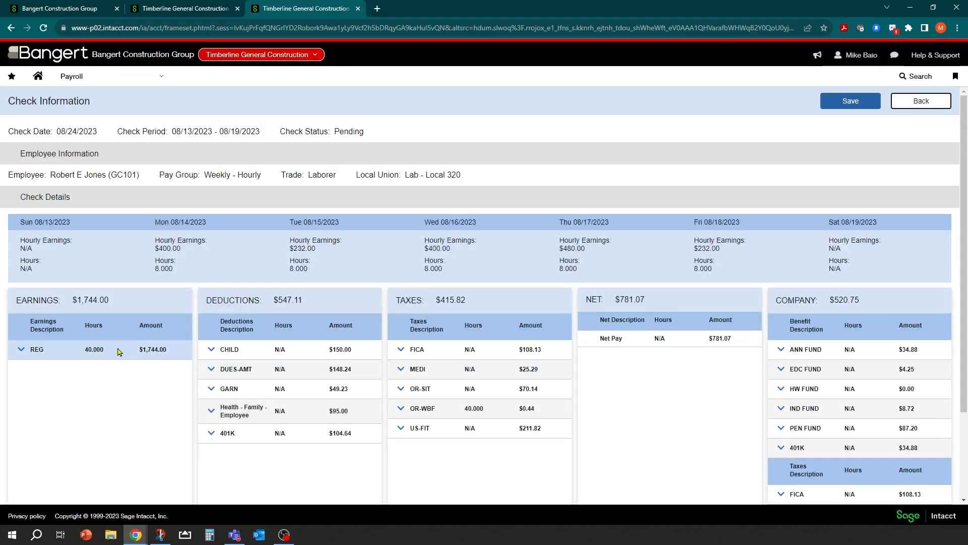
# Step: Review the recalculated GARN deduction amount, and save the check changes before returning to the checks table
pyautogui.moveTo(220, 387); pyautogui.dragTo(241, 391)
pyautogui.moveTo(328, 389); pyautogui.dragTo(369, 399)
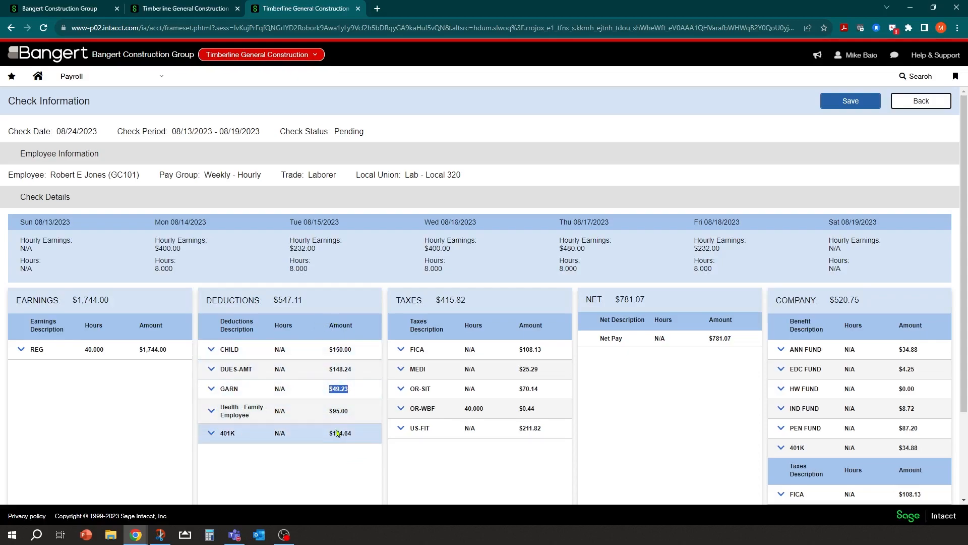
pyautogui.click(337, 398)
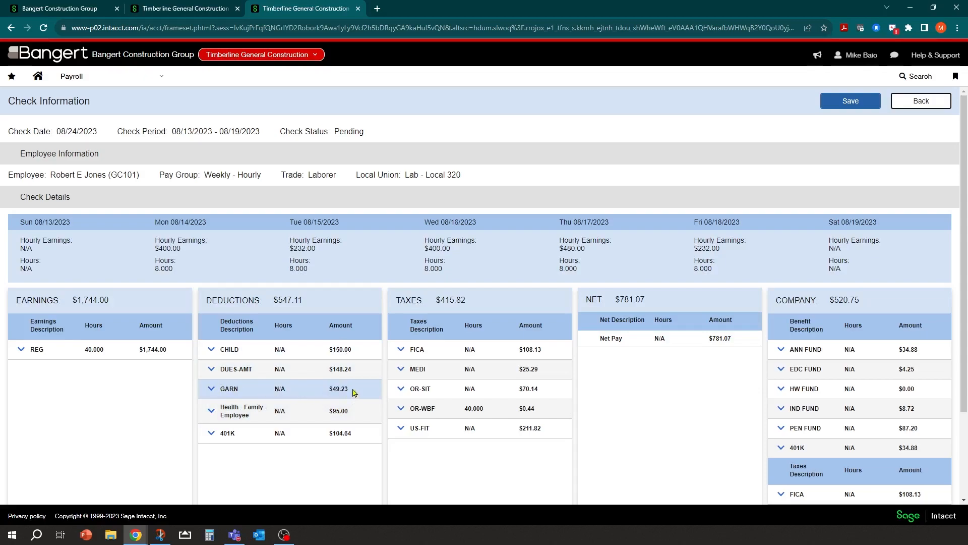
pyautogui.moveTo(352, 389); pyautogui.dragTo(321, 398)
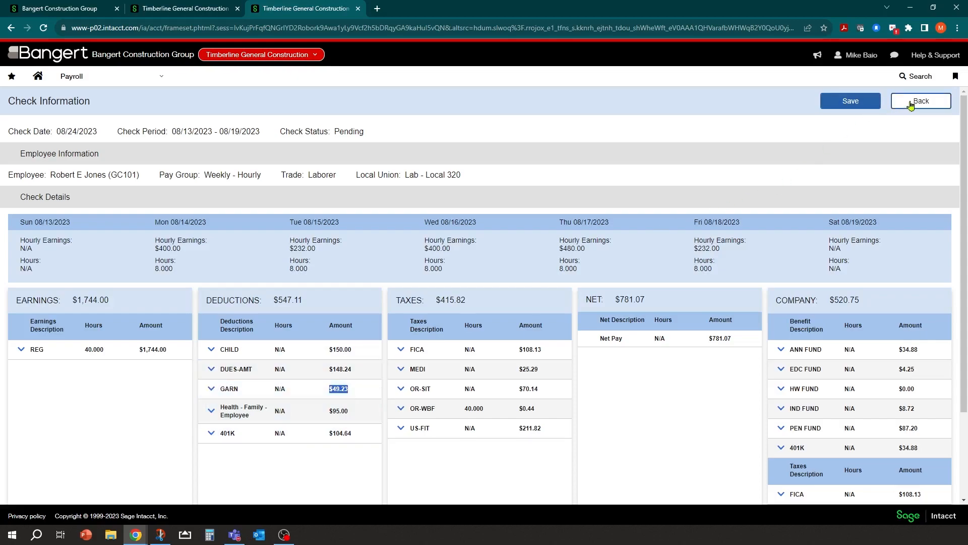
pyautogui.click(857, 101)
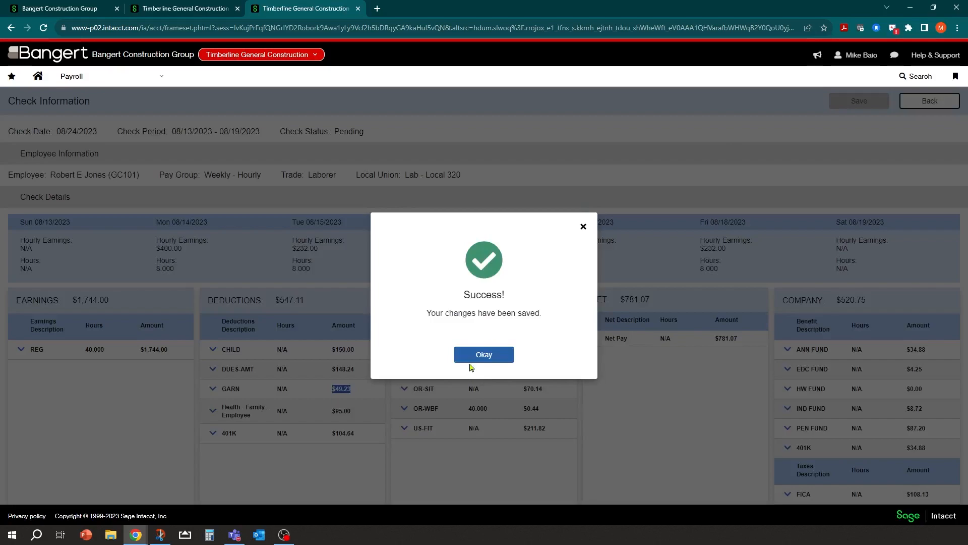
pyautogui.click(476, 354)
pyautogui.click(921, 101)
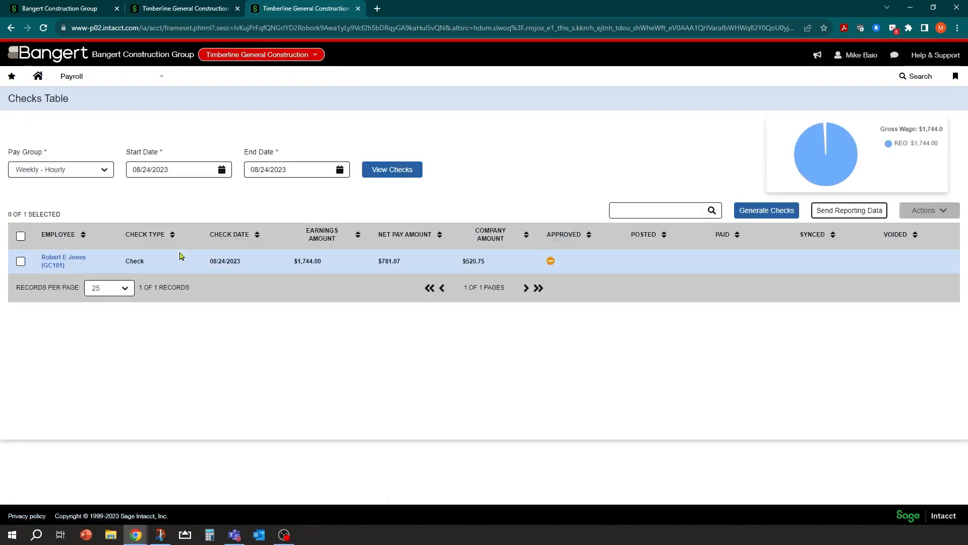